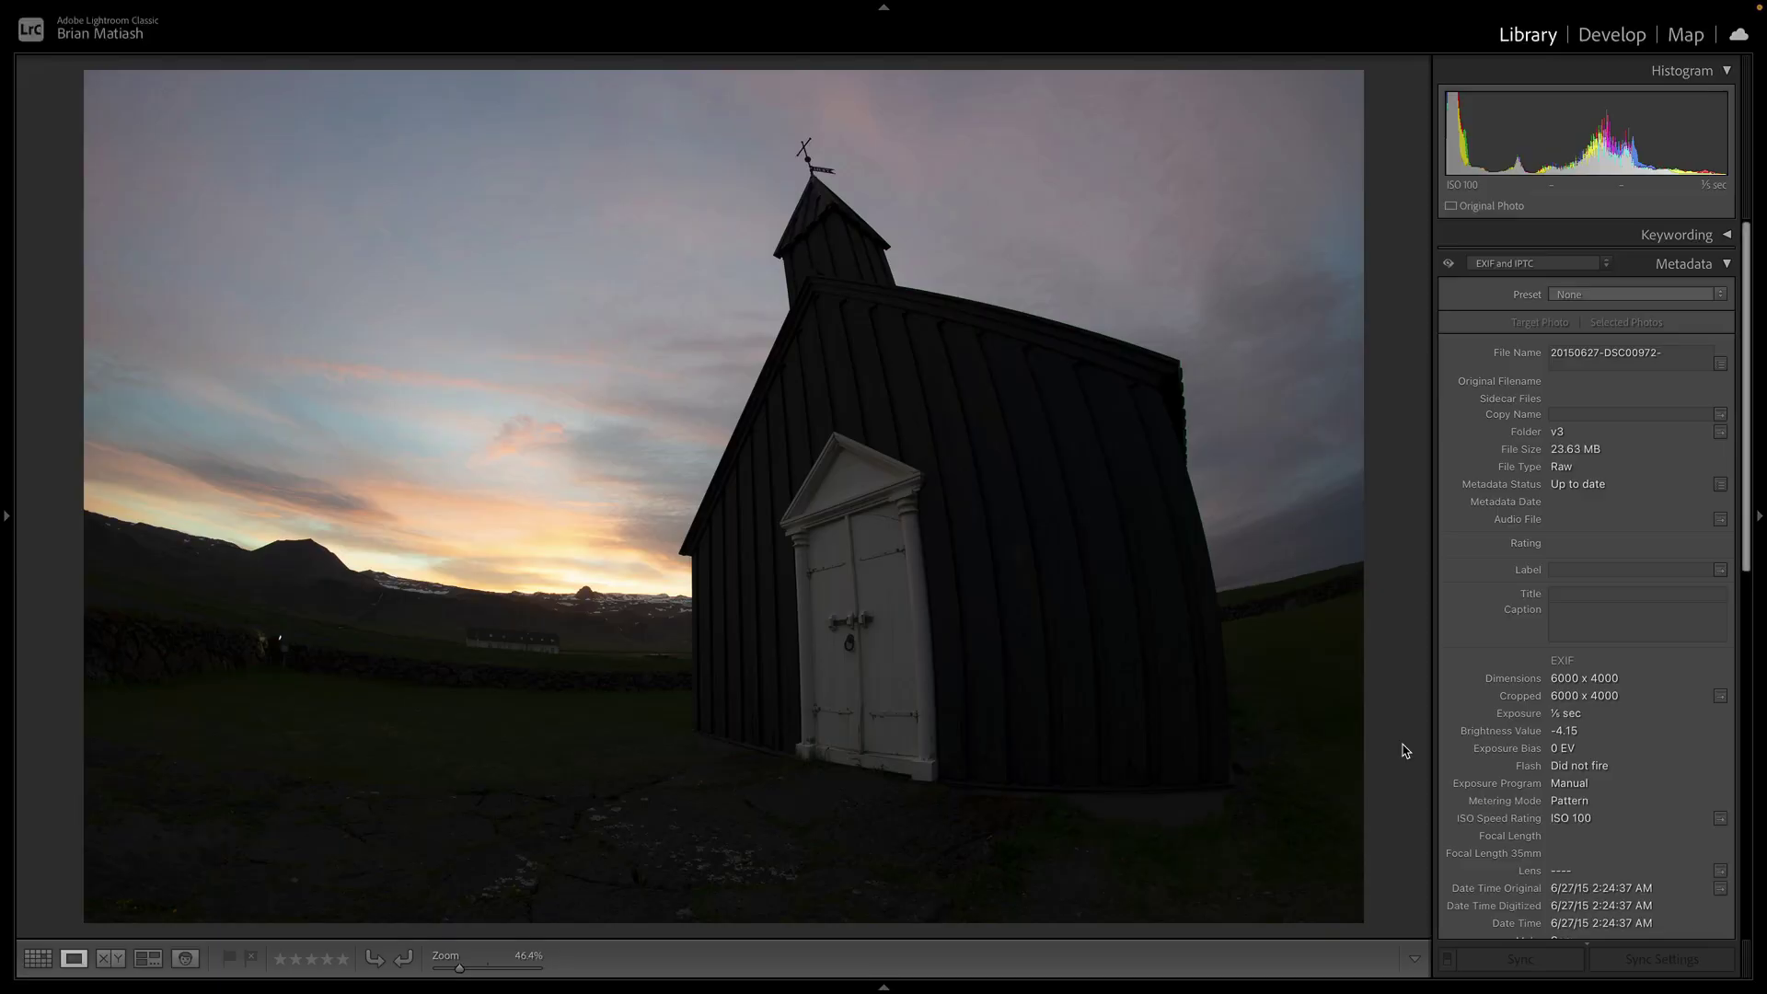
- Step to the edited virtual copy (Copy 1) of the black church photo
key(Right)
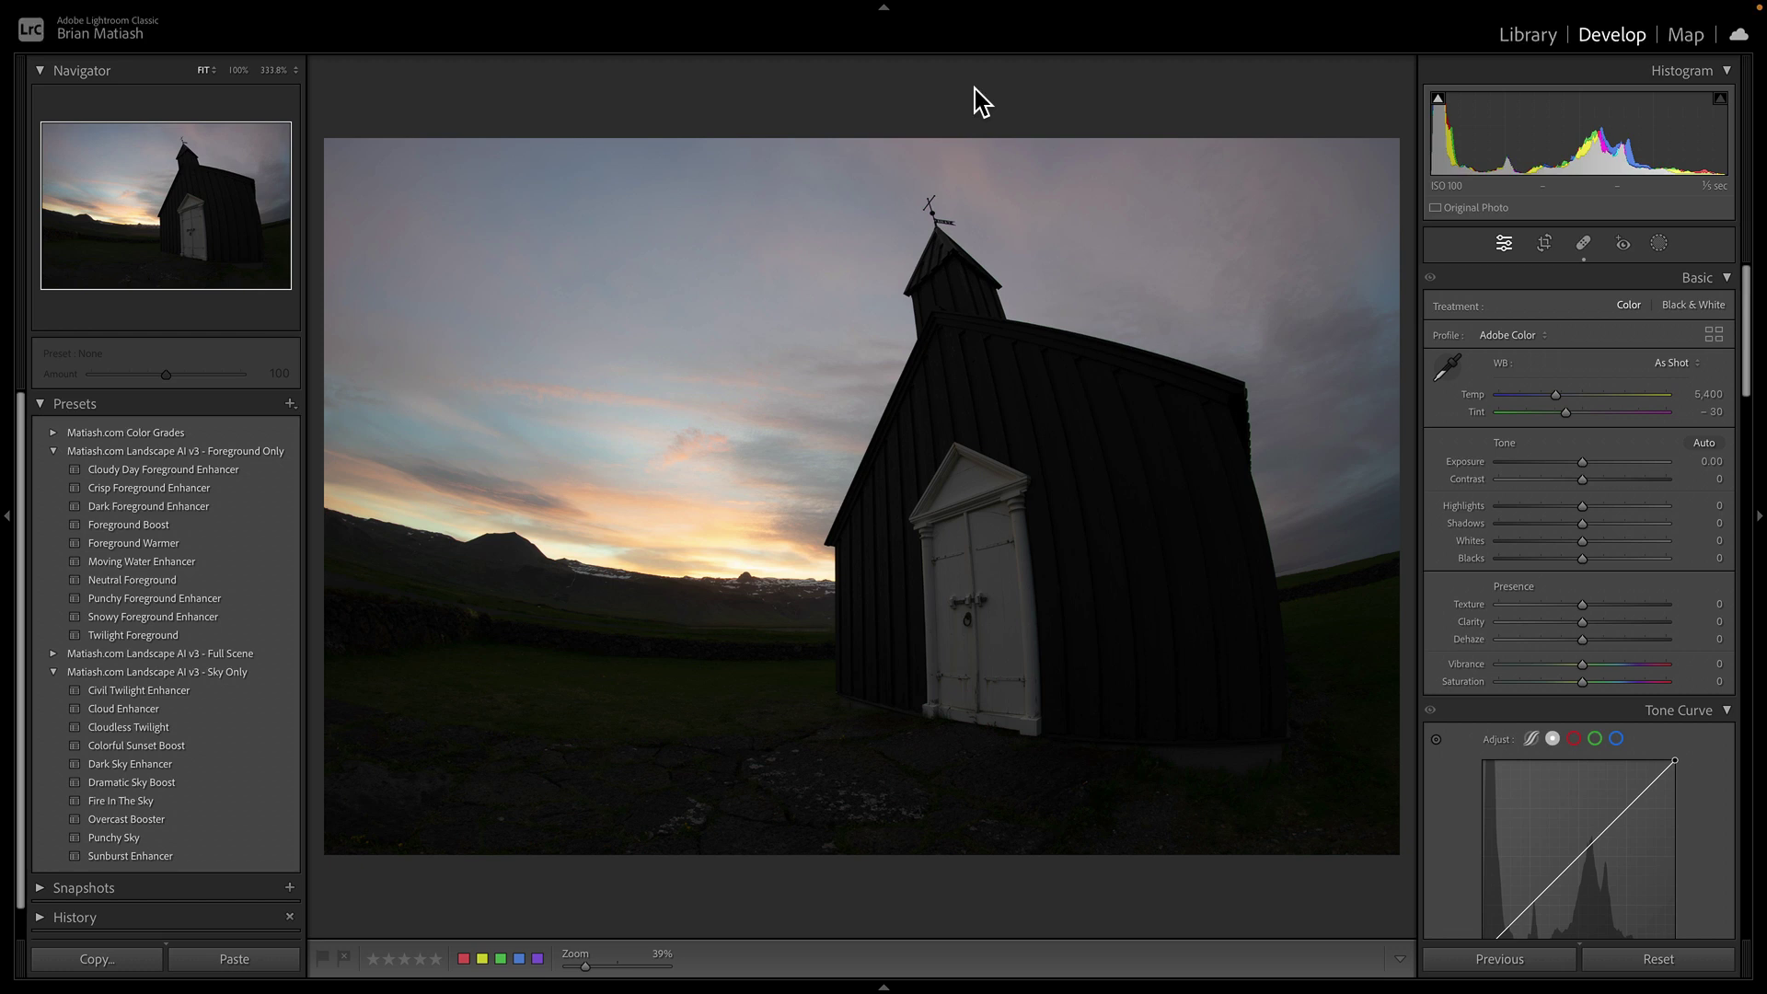
- Toggle the church photo between Before and After views, ending on After
key(backslash)
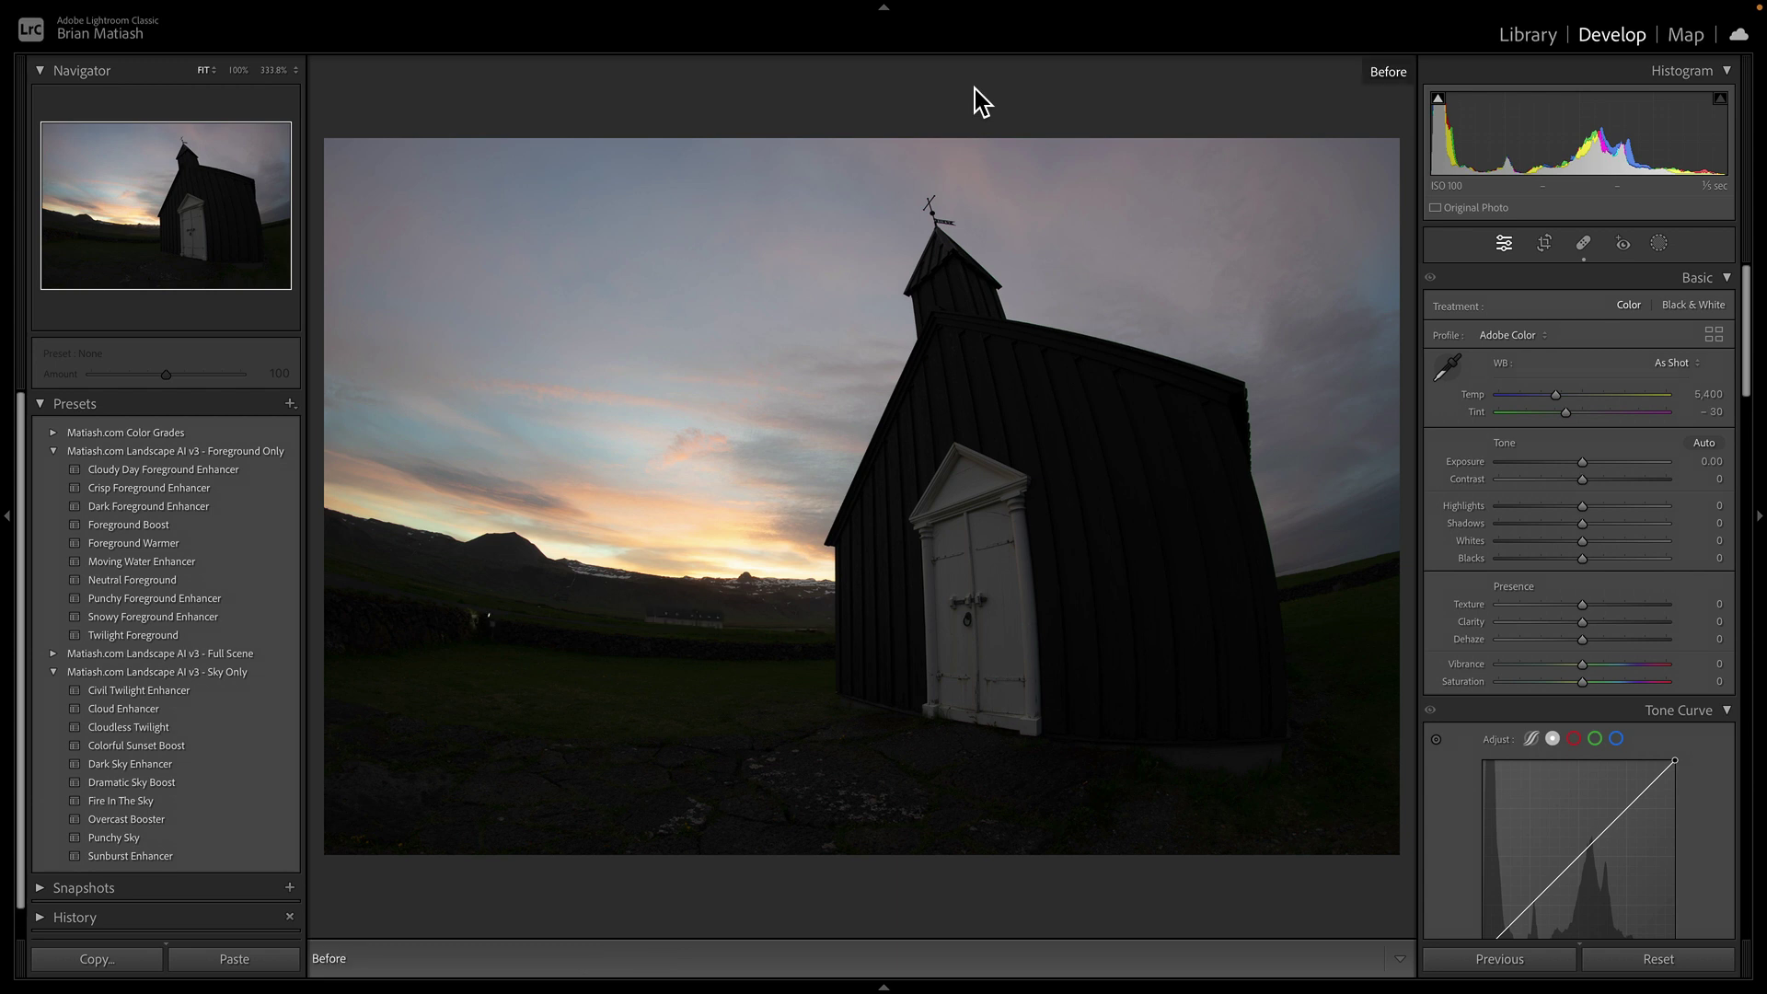
key(backslash)
key(backslash)
key(backslash)
key(backslash)
key(backslash)
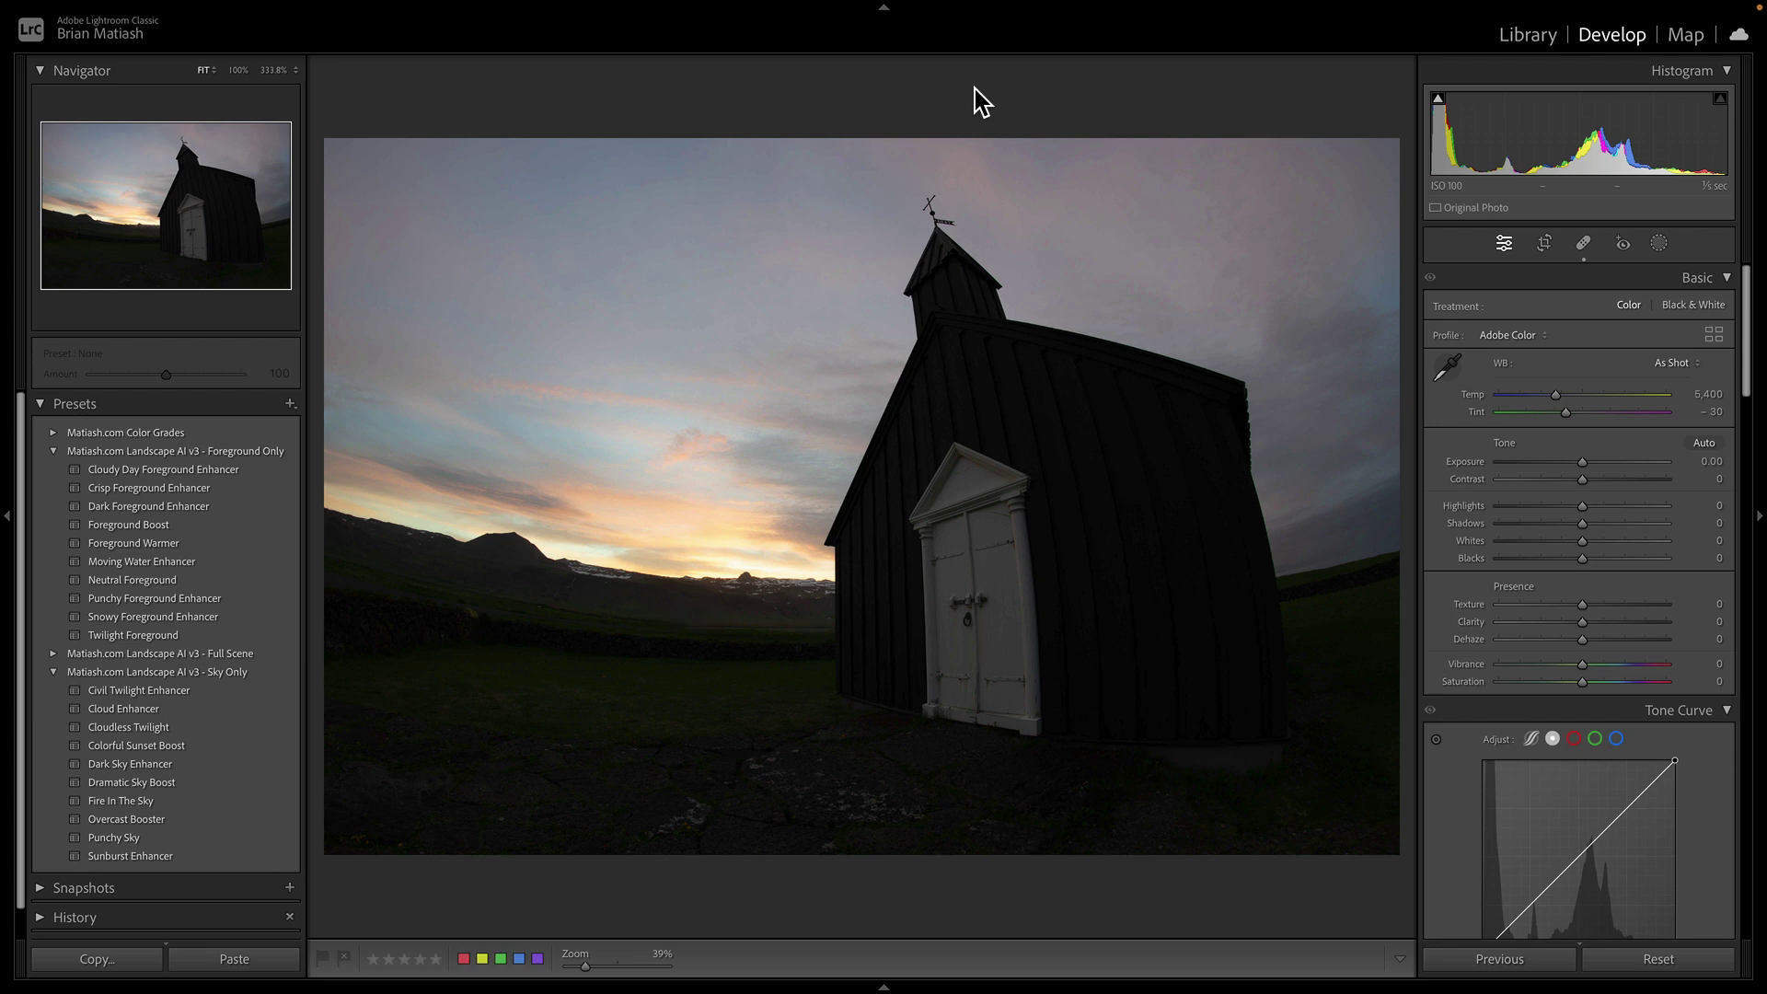
key(backslash)
key(backslash)
- Sample the grey sky for white balance (6,050 / -40) and reset Exposure and Shadows to zero
click(1446, 368)
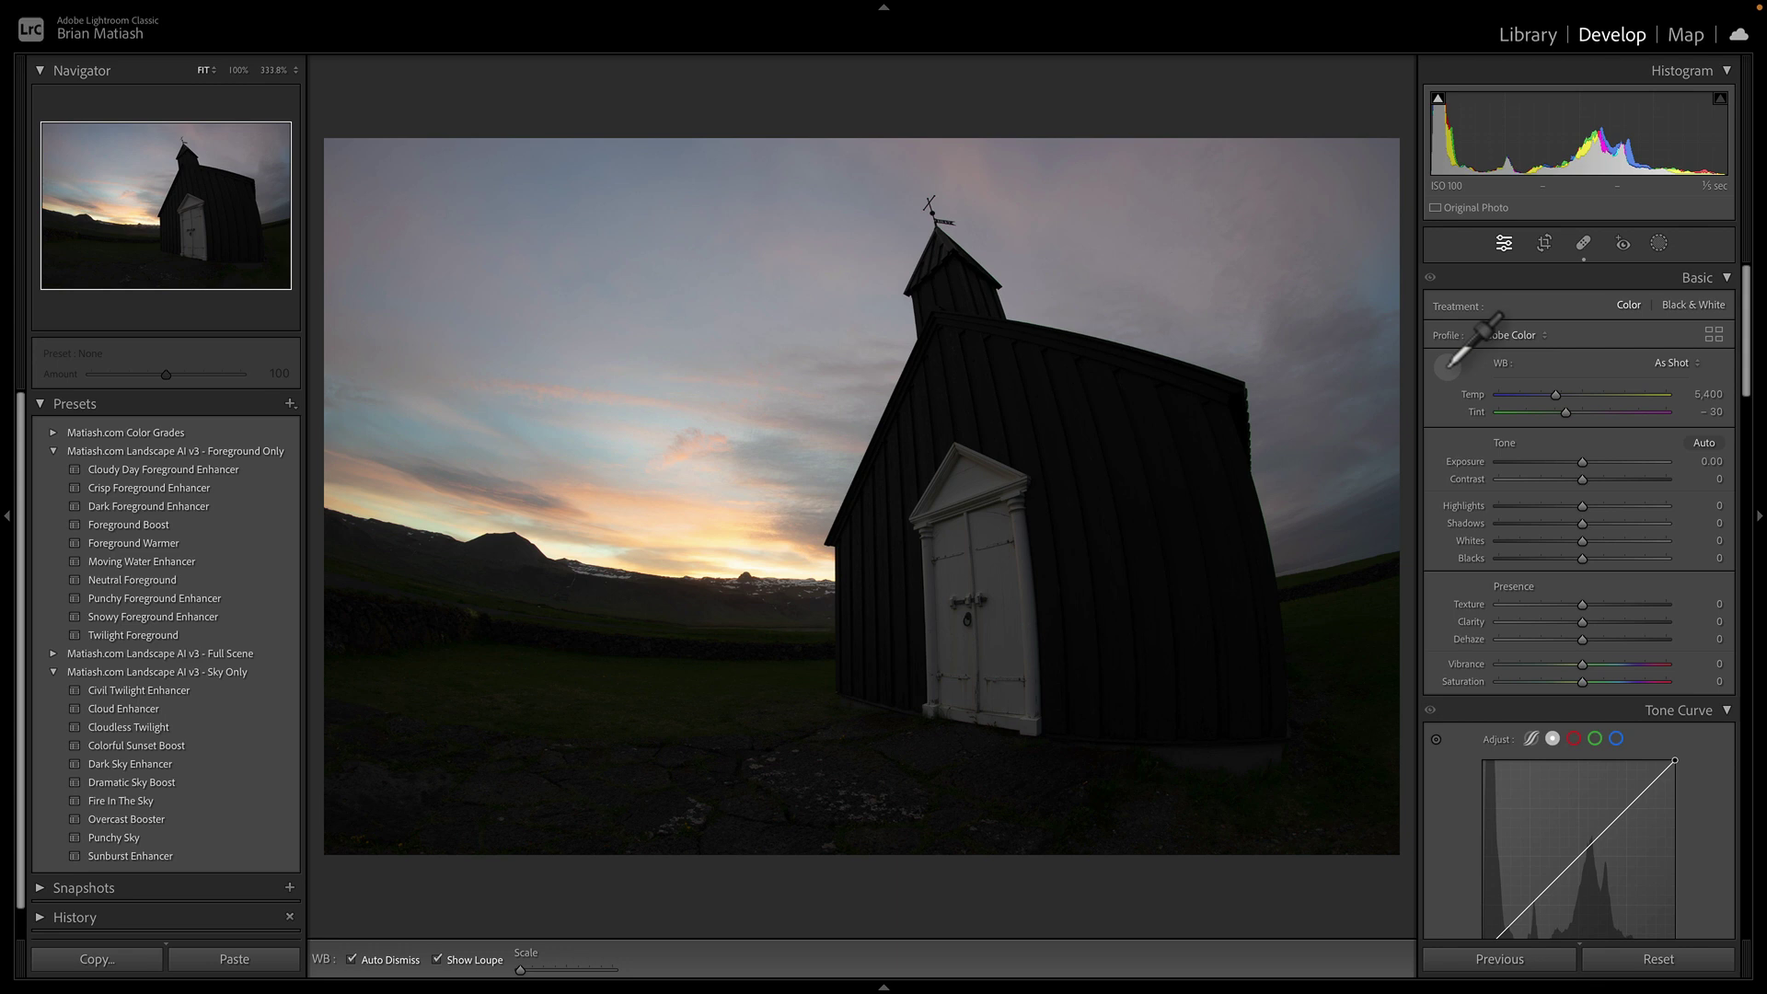
click(1332, 458)
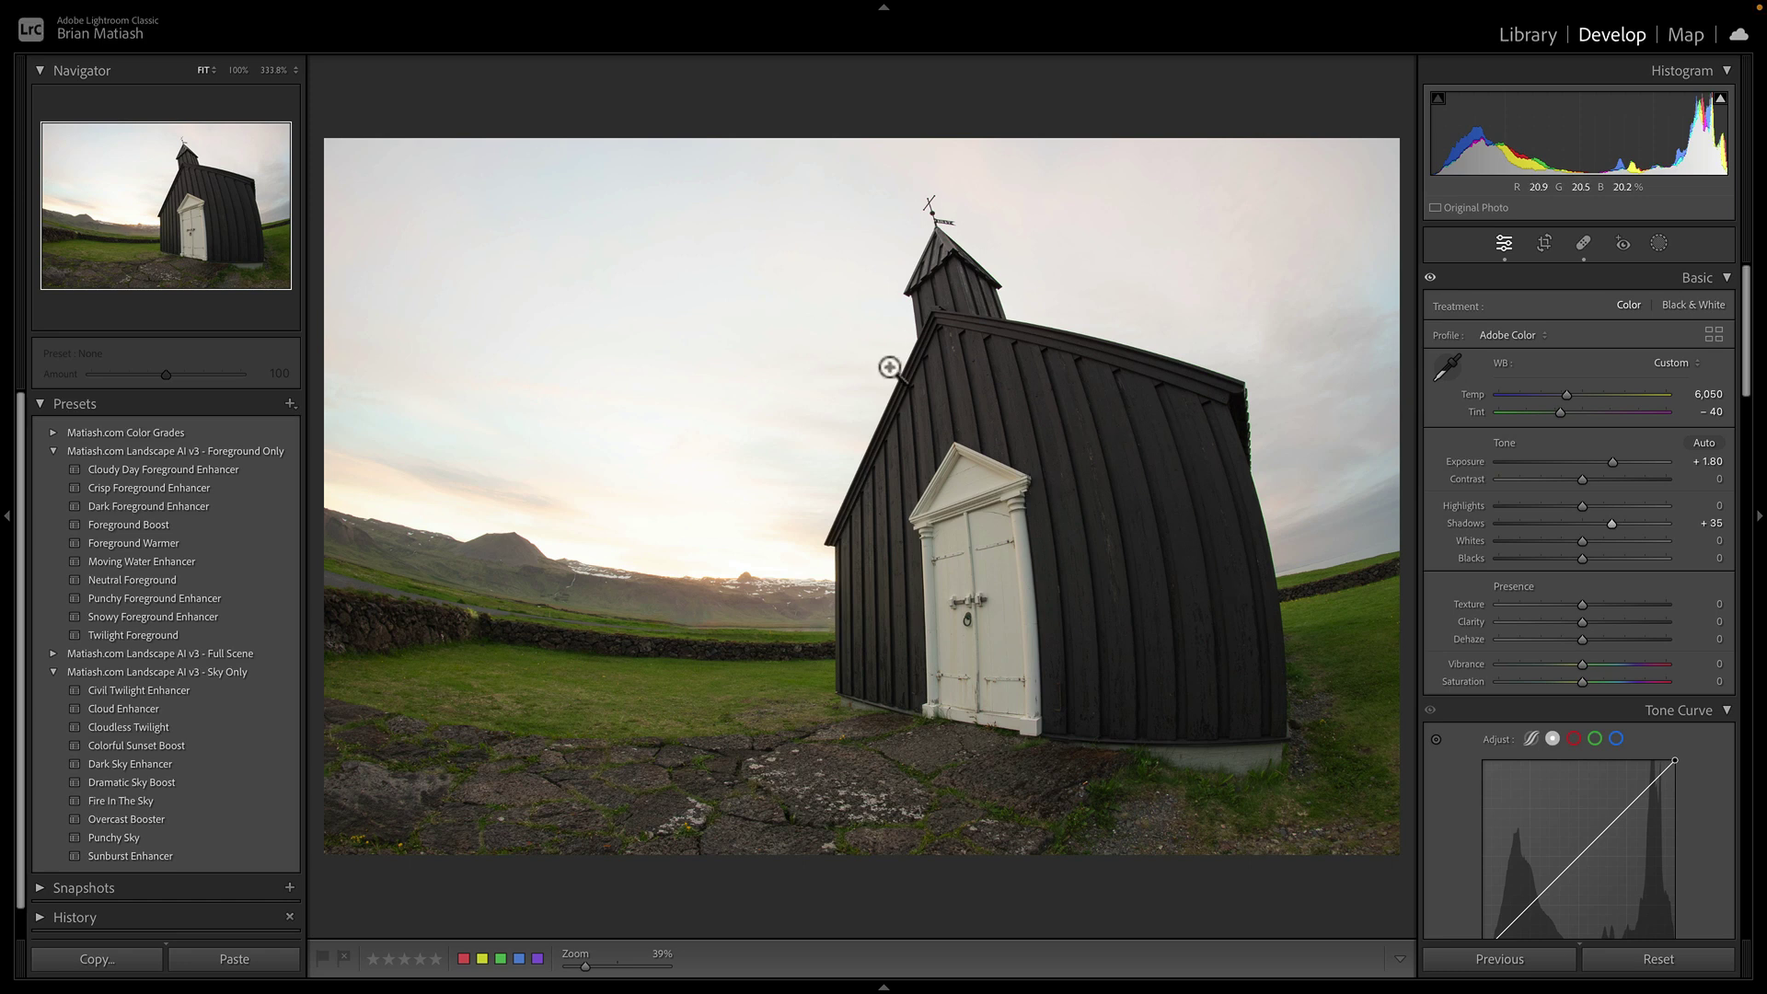
double_click(1471, 459)
double_click(1462, 529)
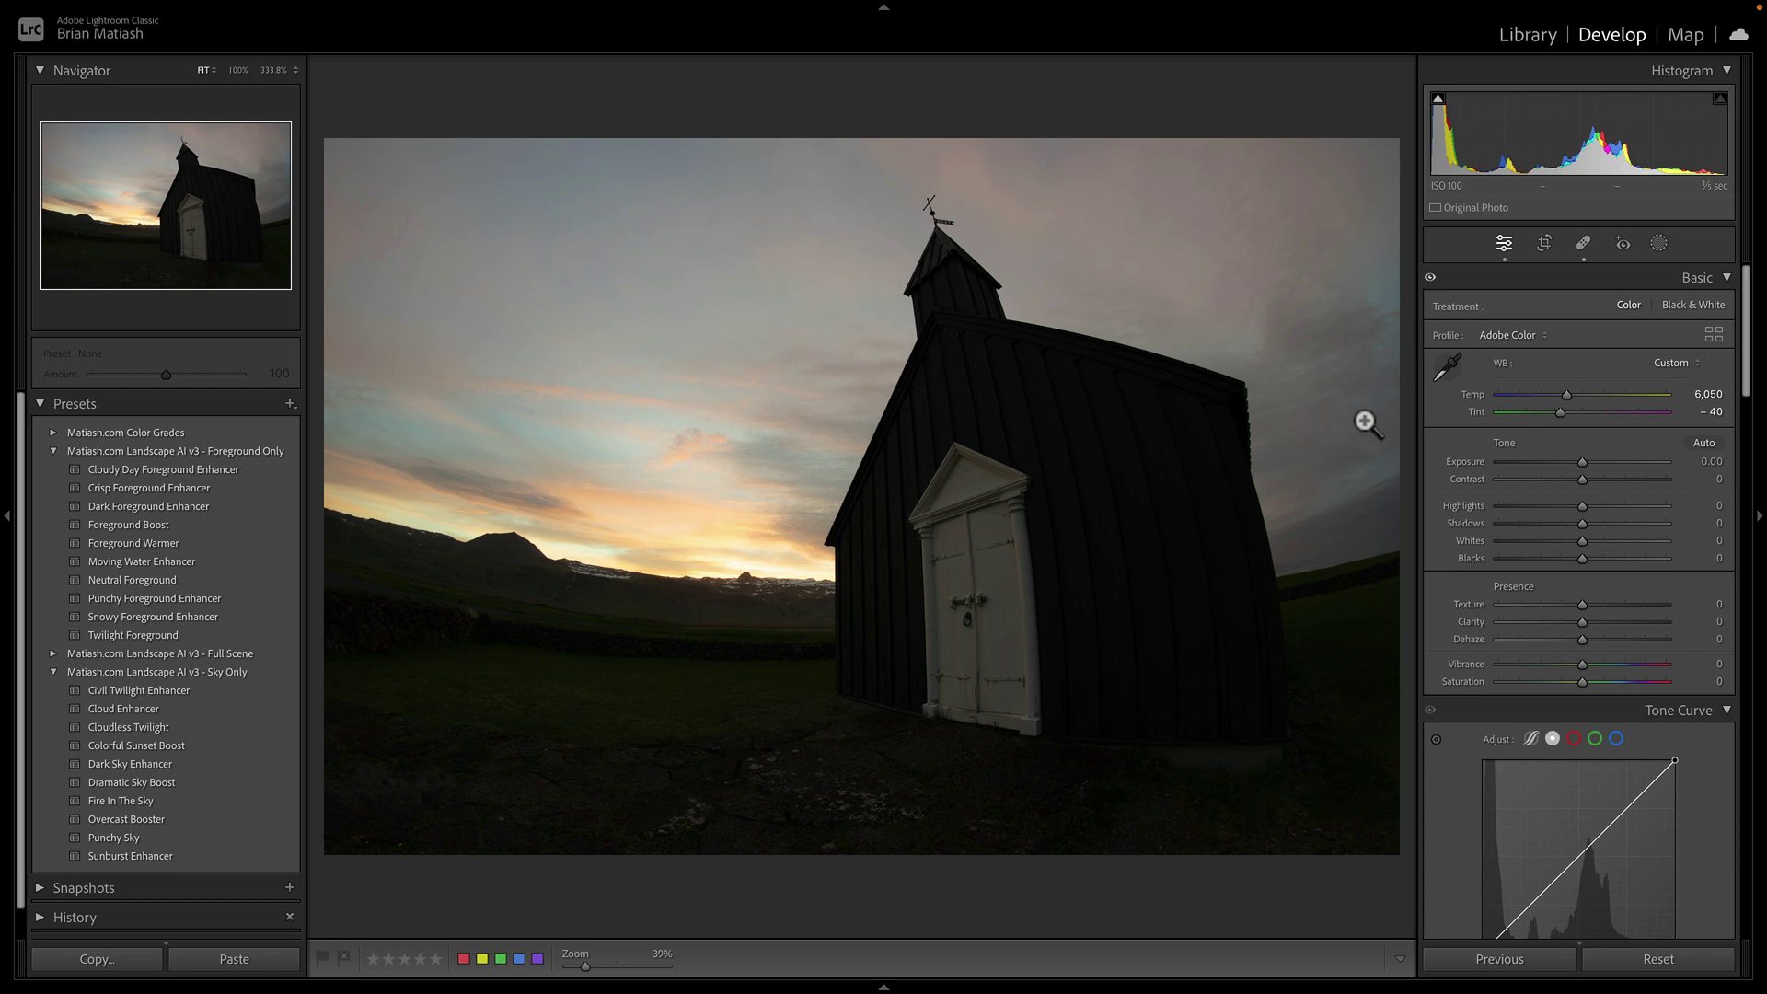
- Try tone curve points, reset all channels back to linear, and bring up the masking tools
scroll(1517, 535, down, 5)
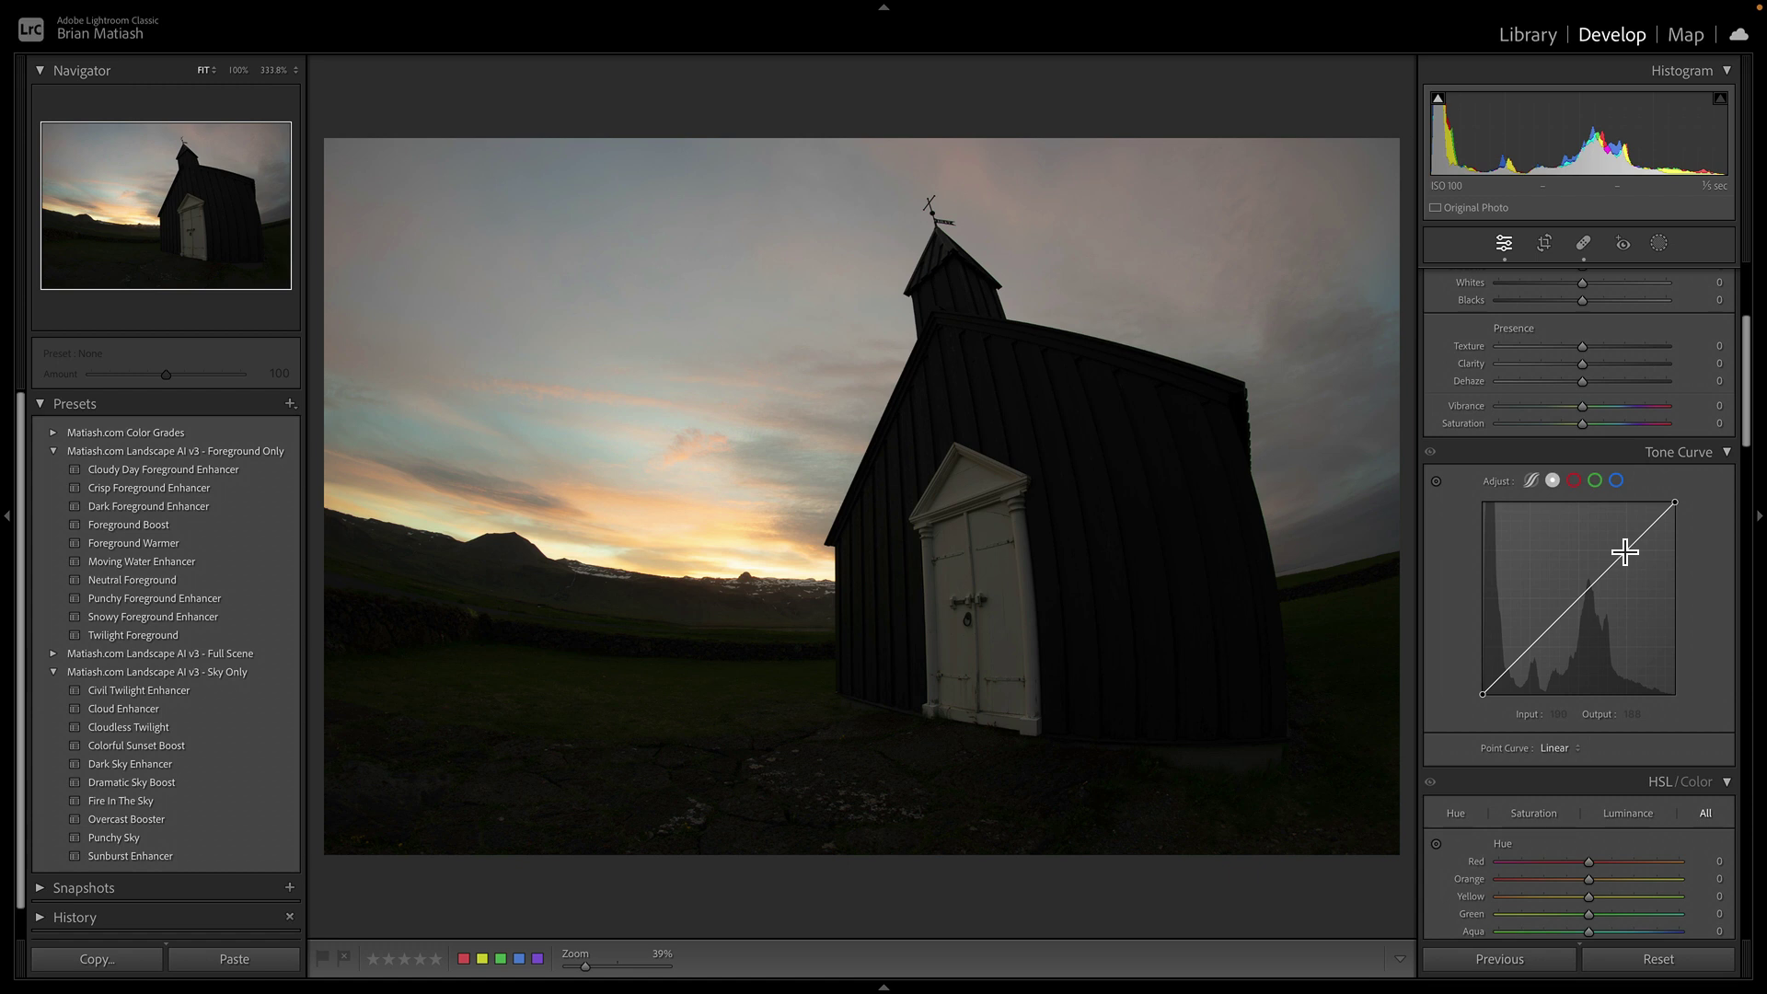
drag(1629, 549, 1629, 541)
click(1628, 536)
drag(1570, 600, 1525, 638)
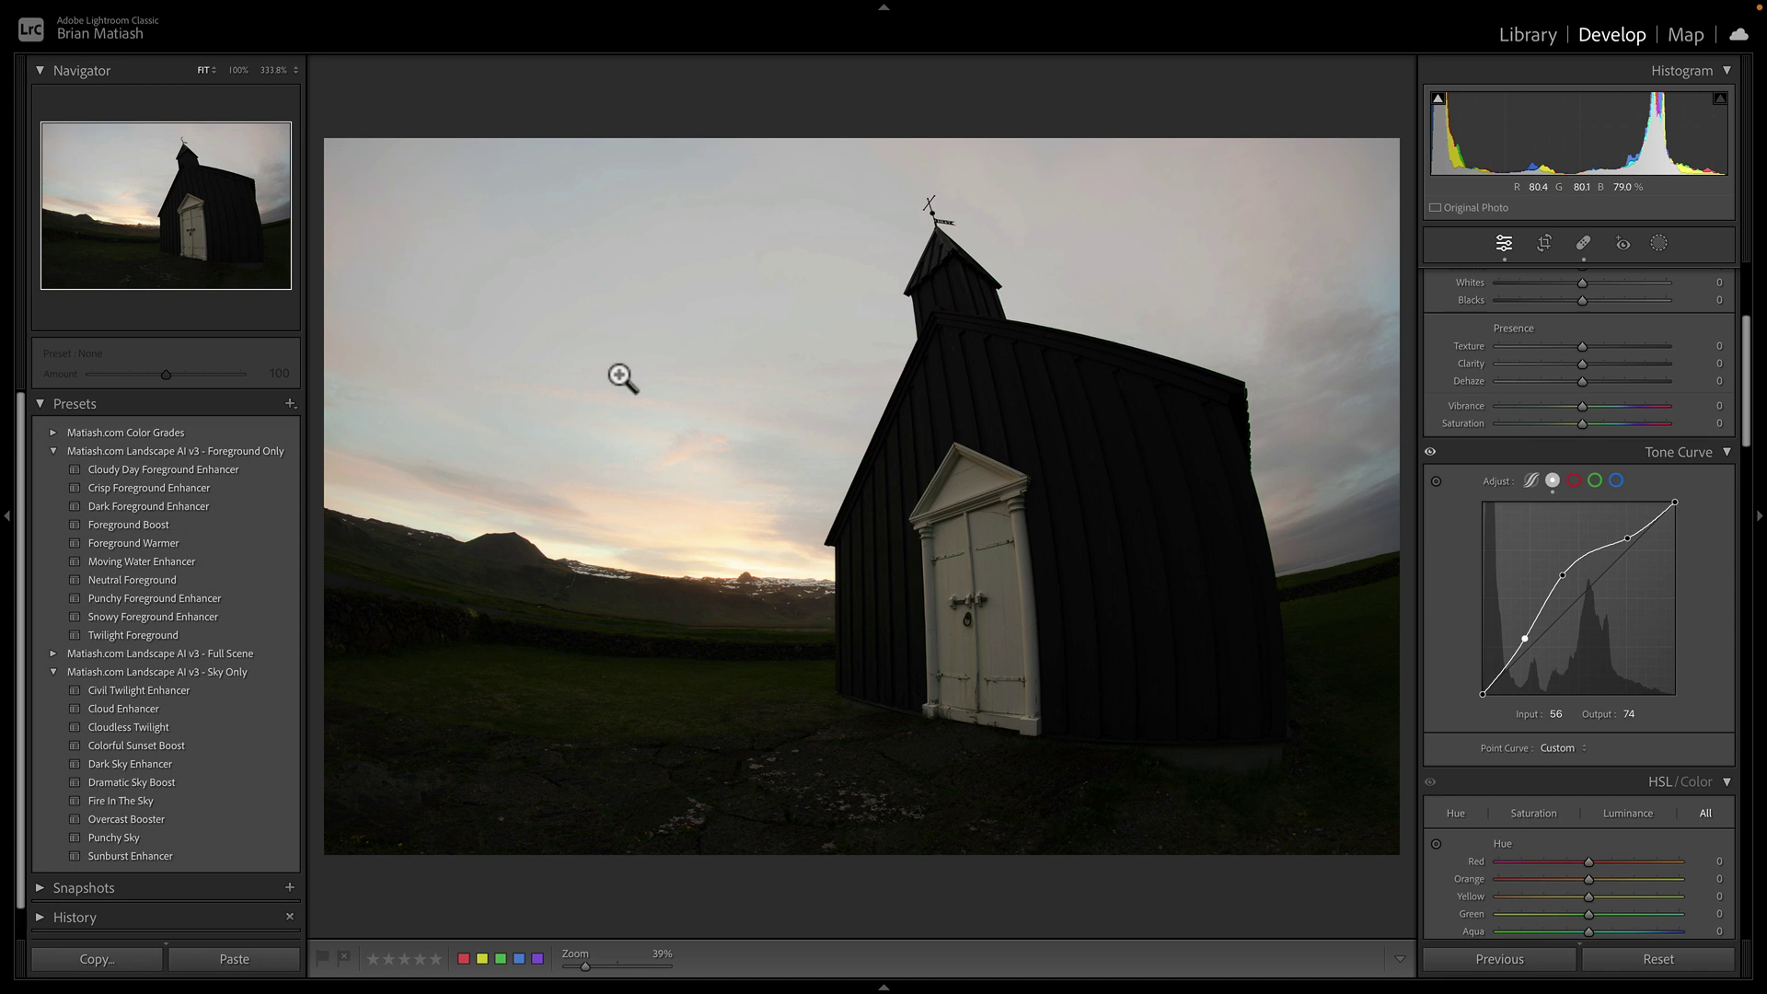
right_click(1628, 620)
click(1659, 651)
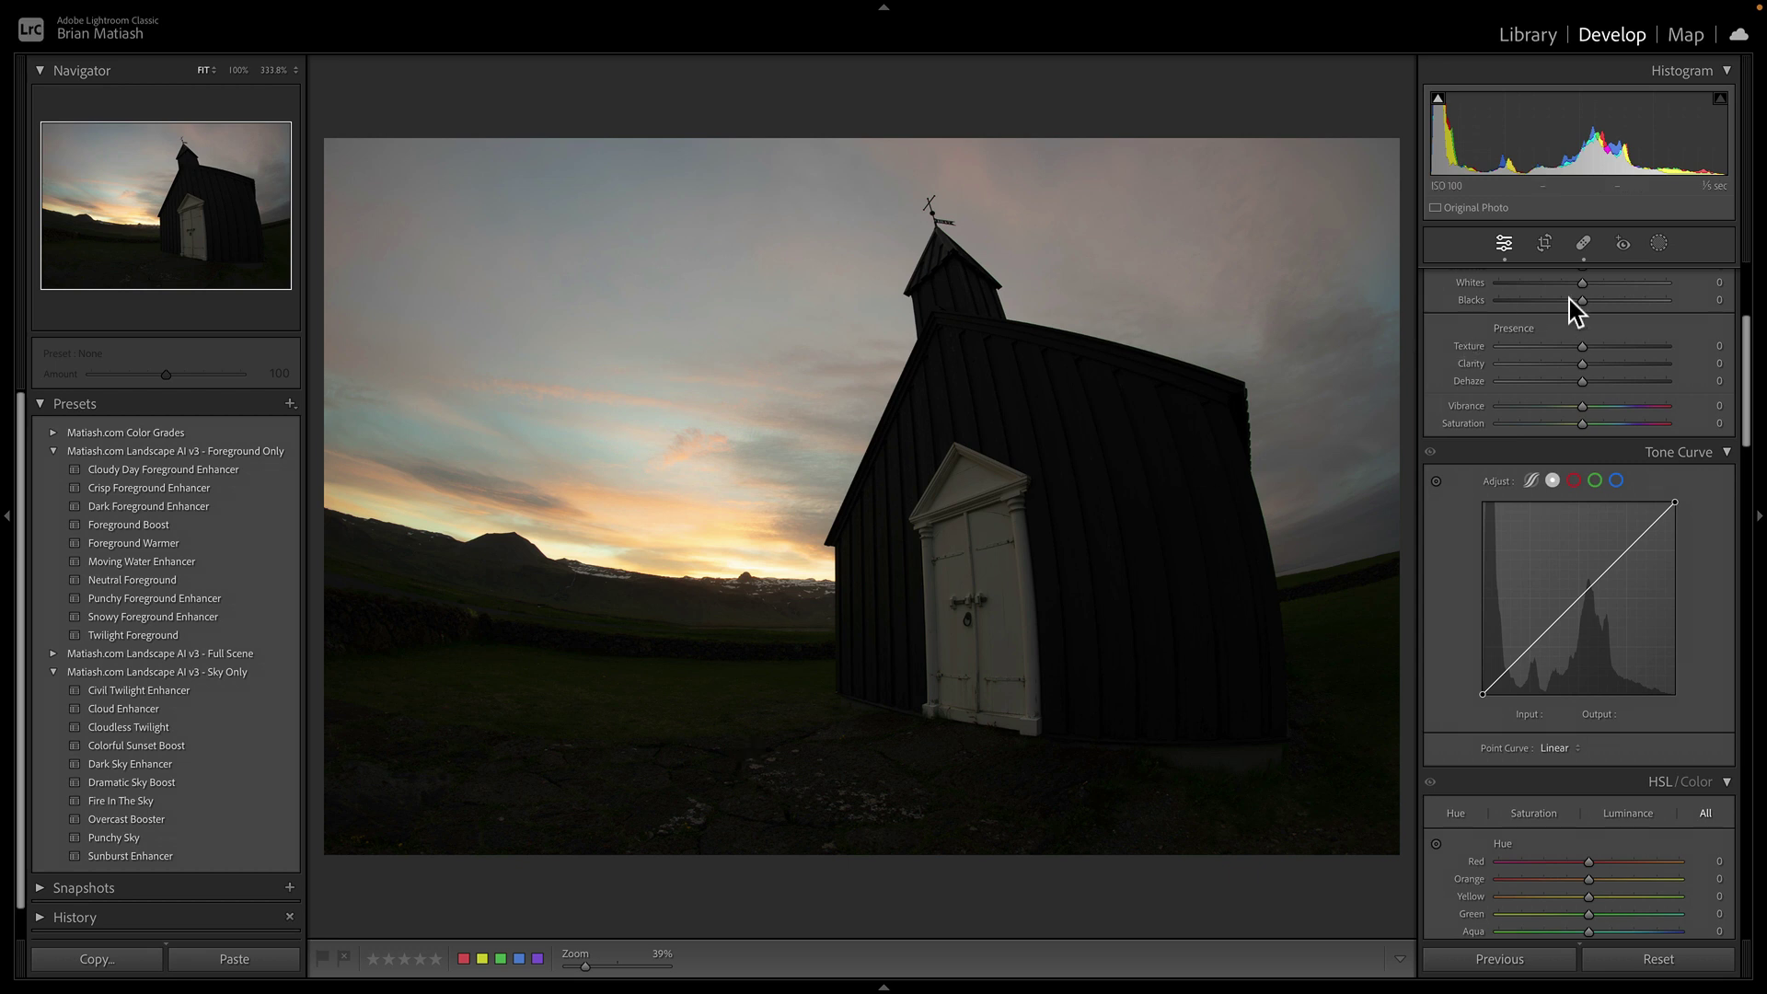
click(1658, 246)
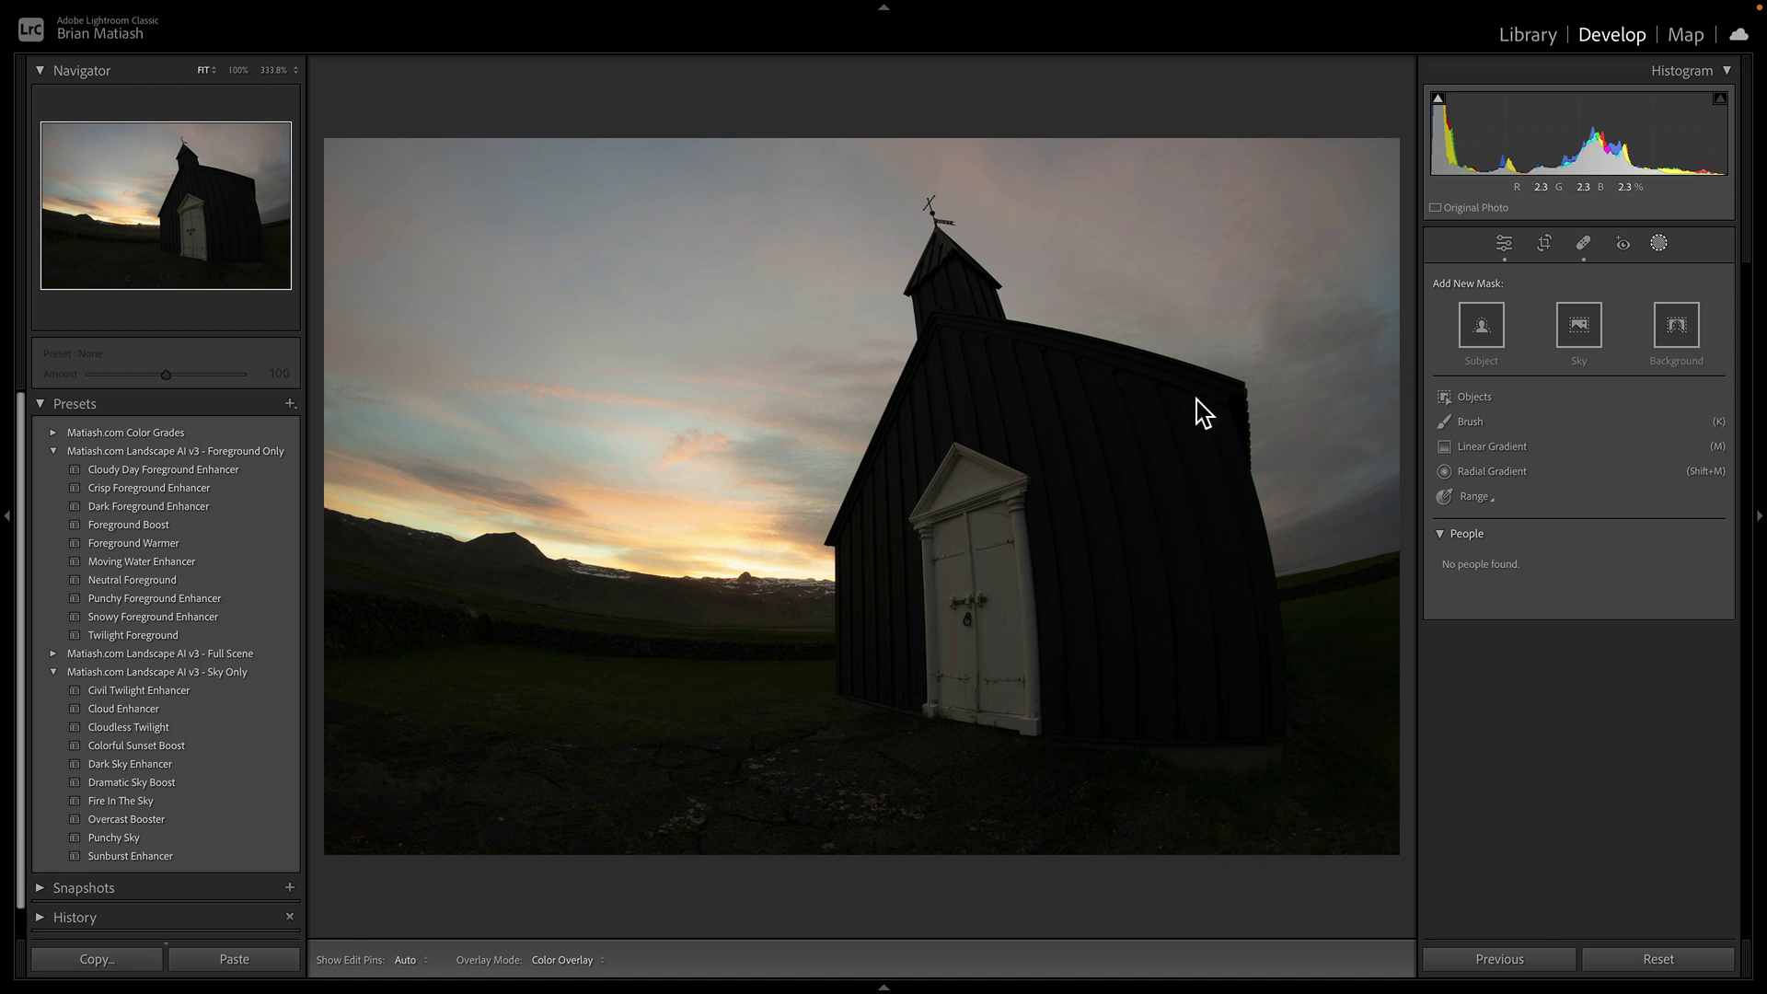
- Add an automatic Sky mask and rename it 'Sky Mask 1'
click(1580, 328)
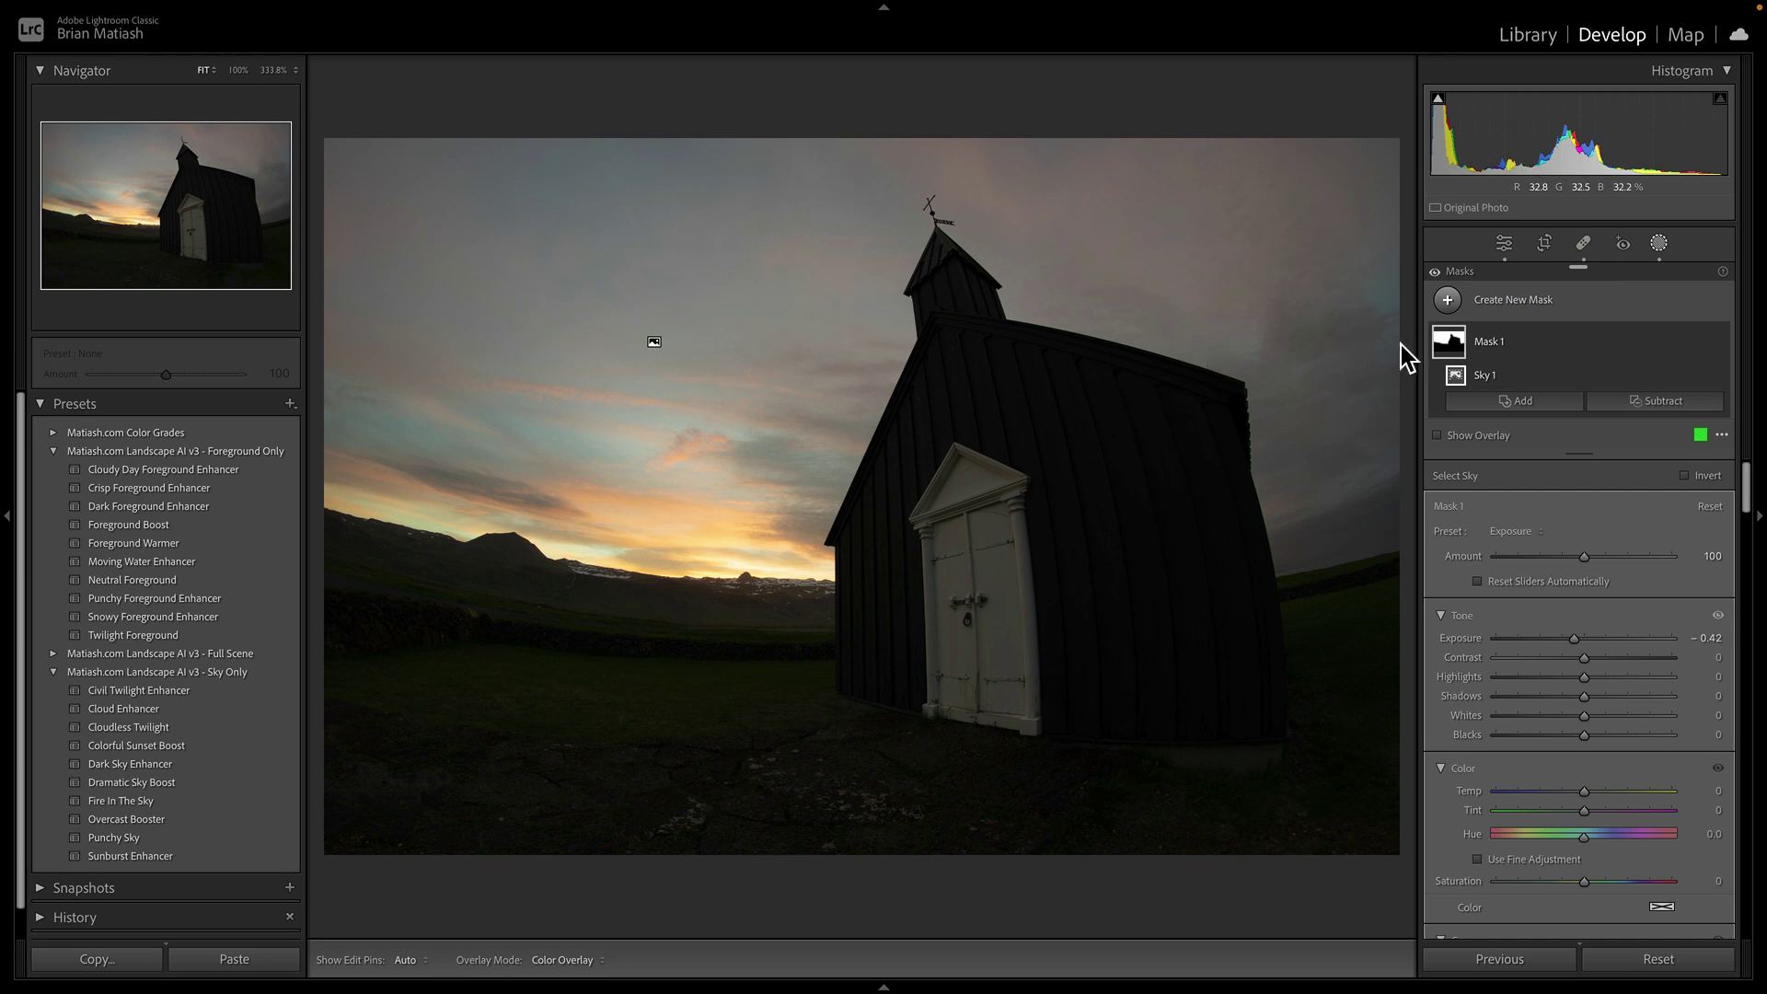
mouse_move(1445, 350)
click(1701, 342)
click(1643, 355)
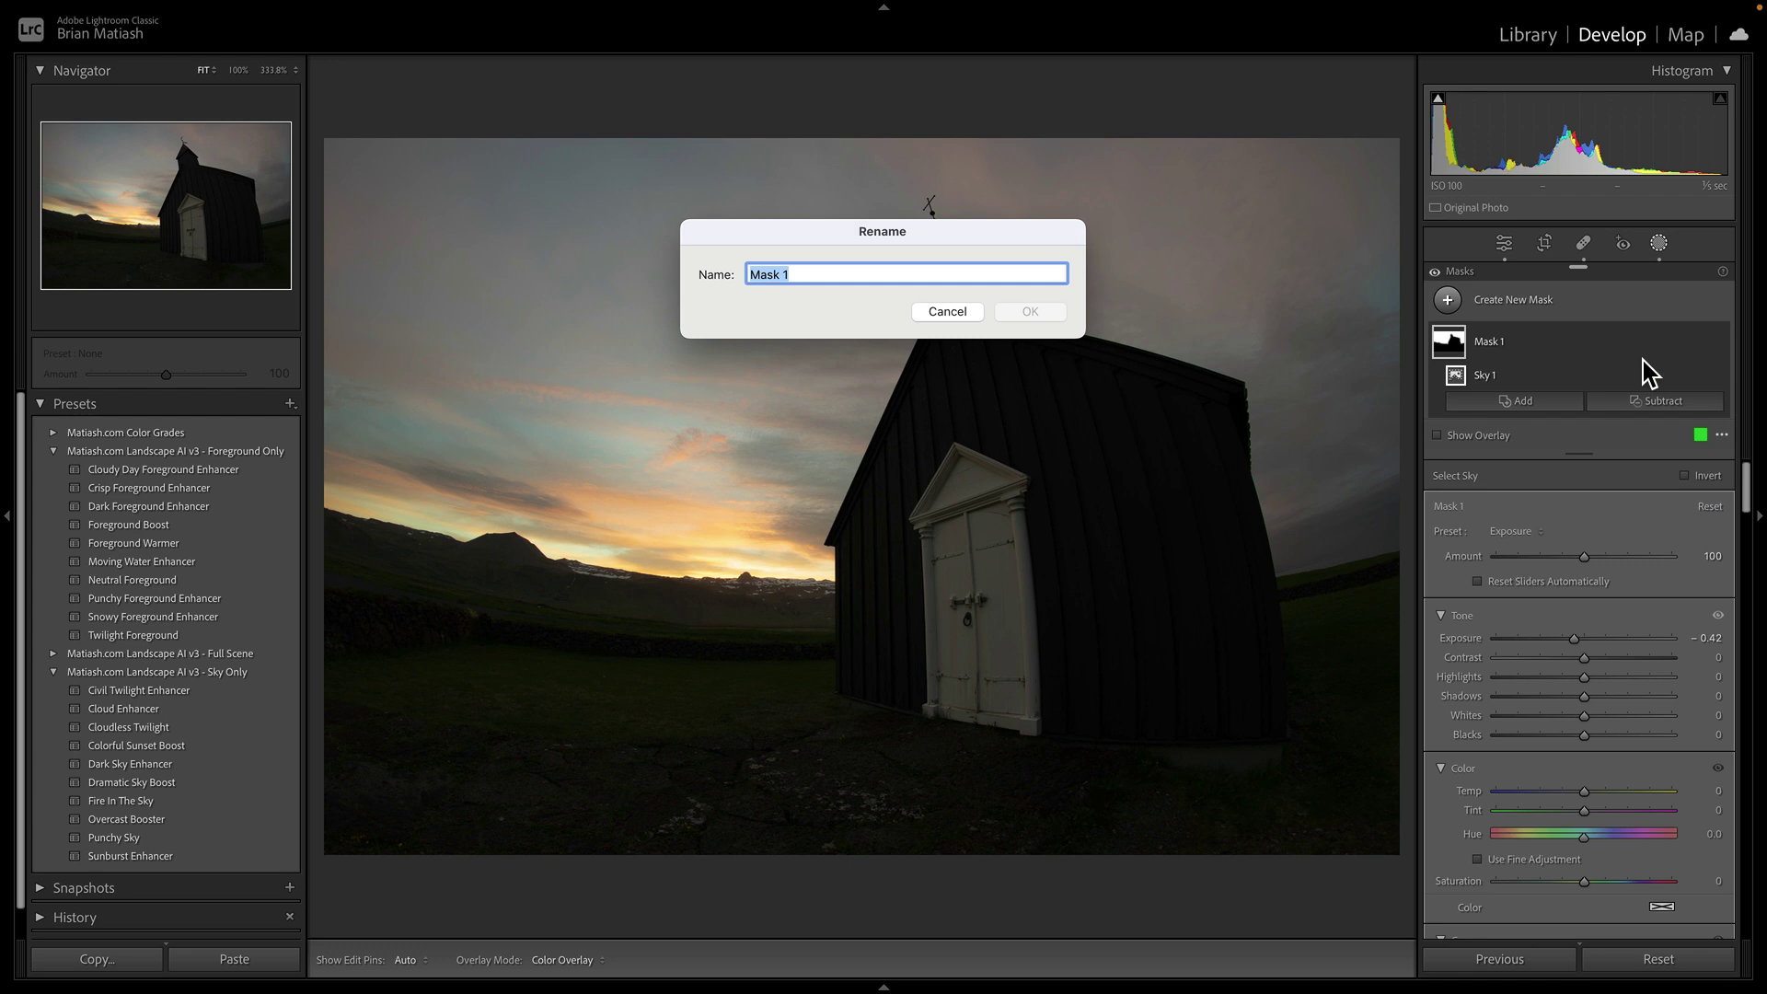
text(Sky Mask 1)
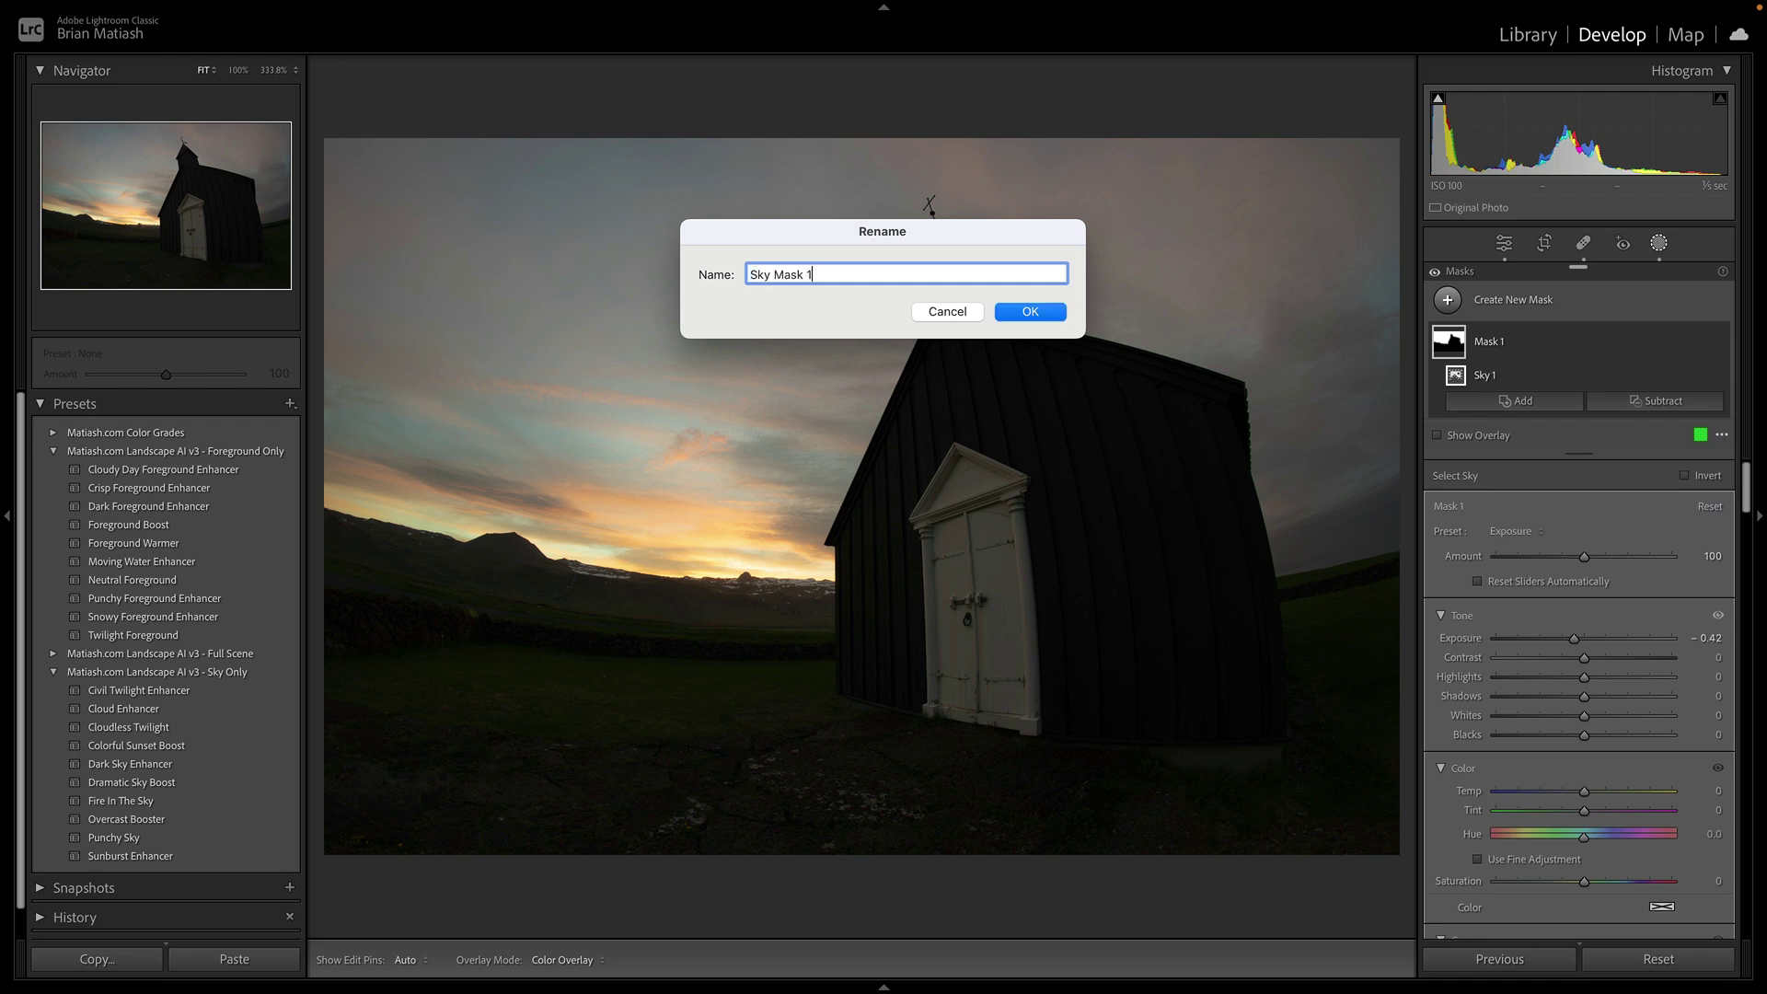
key(Return)
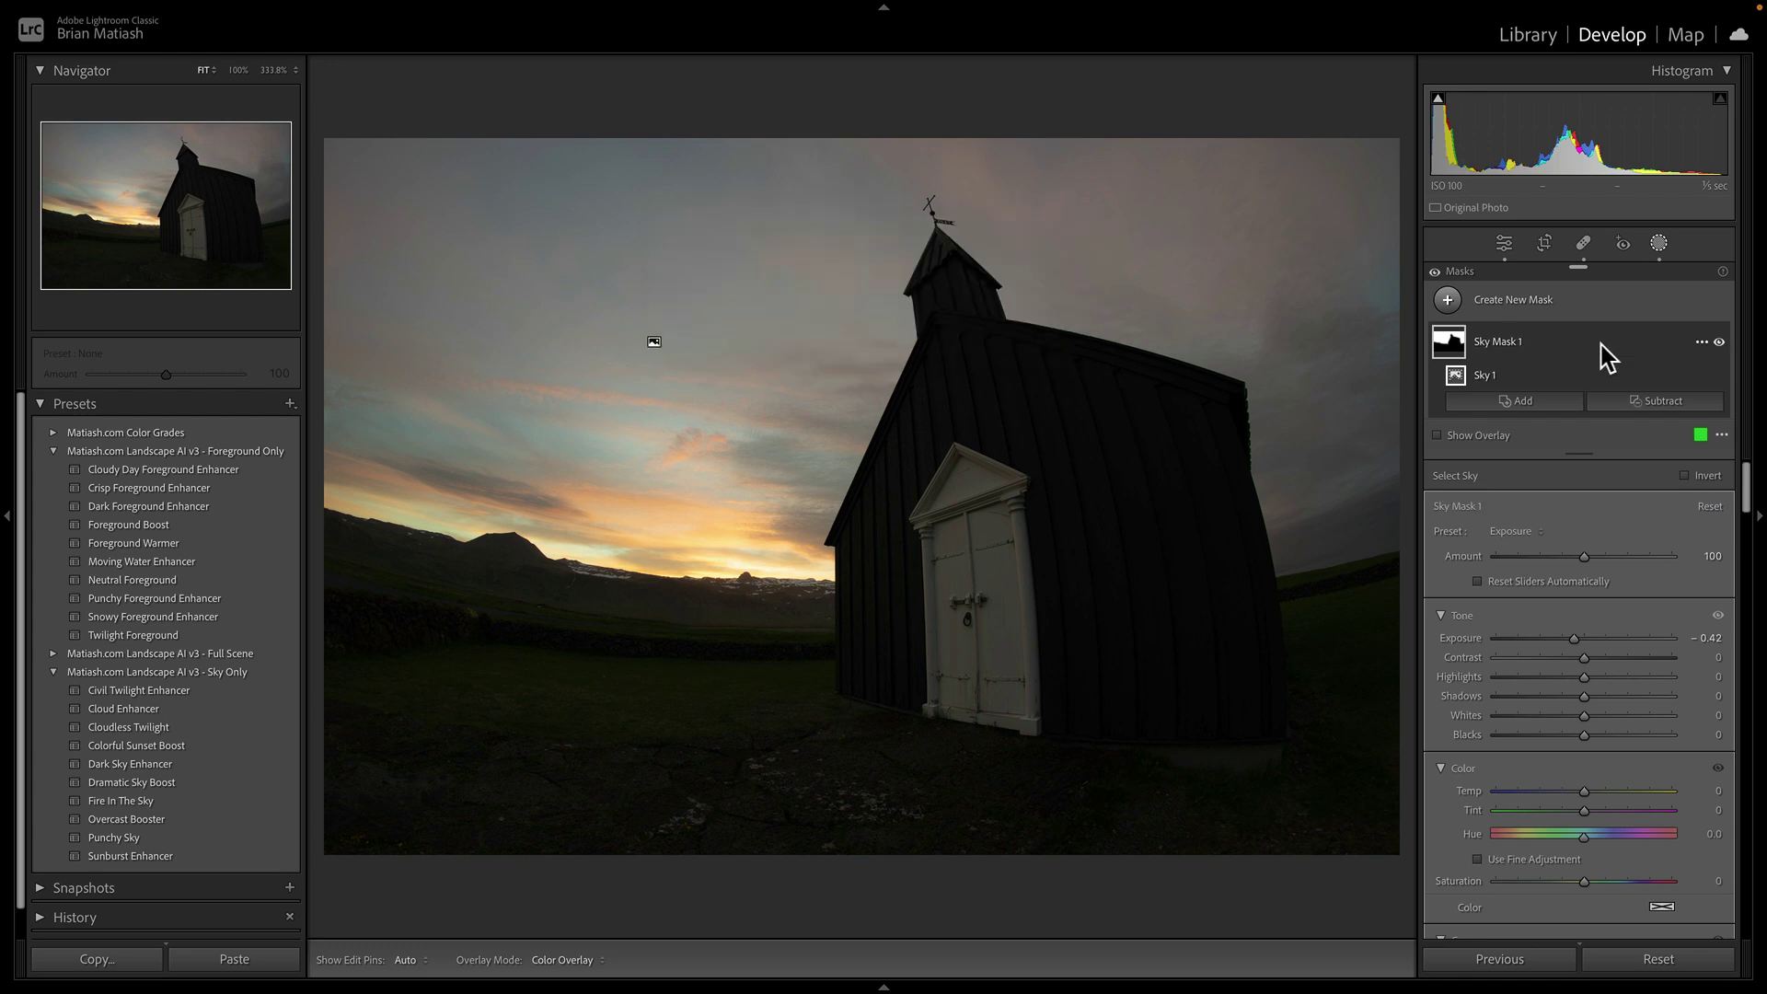
- Add another Select Sky mask and reset Exposure to zero on both sky masks
click(1524, 302)
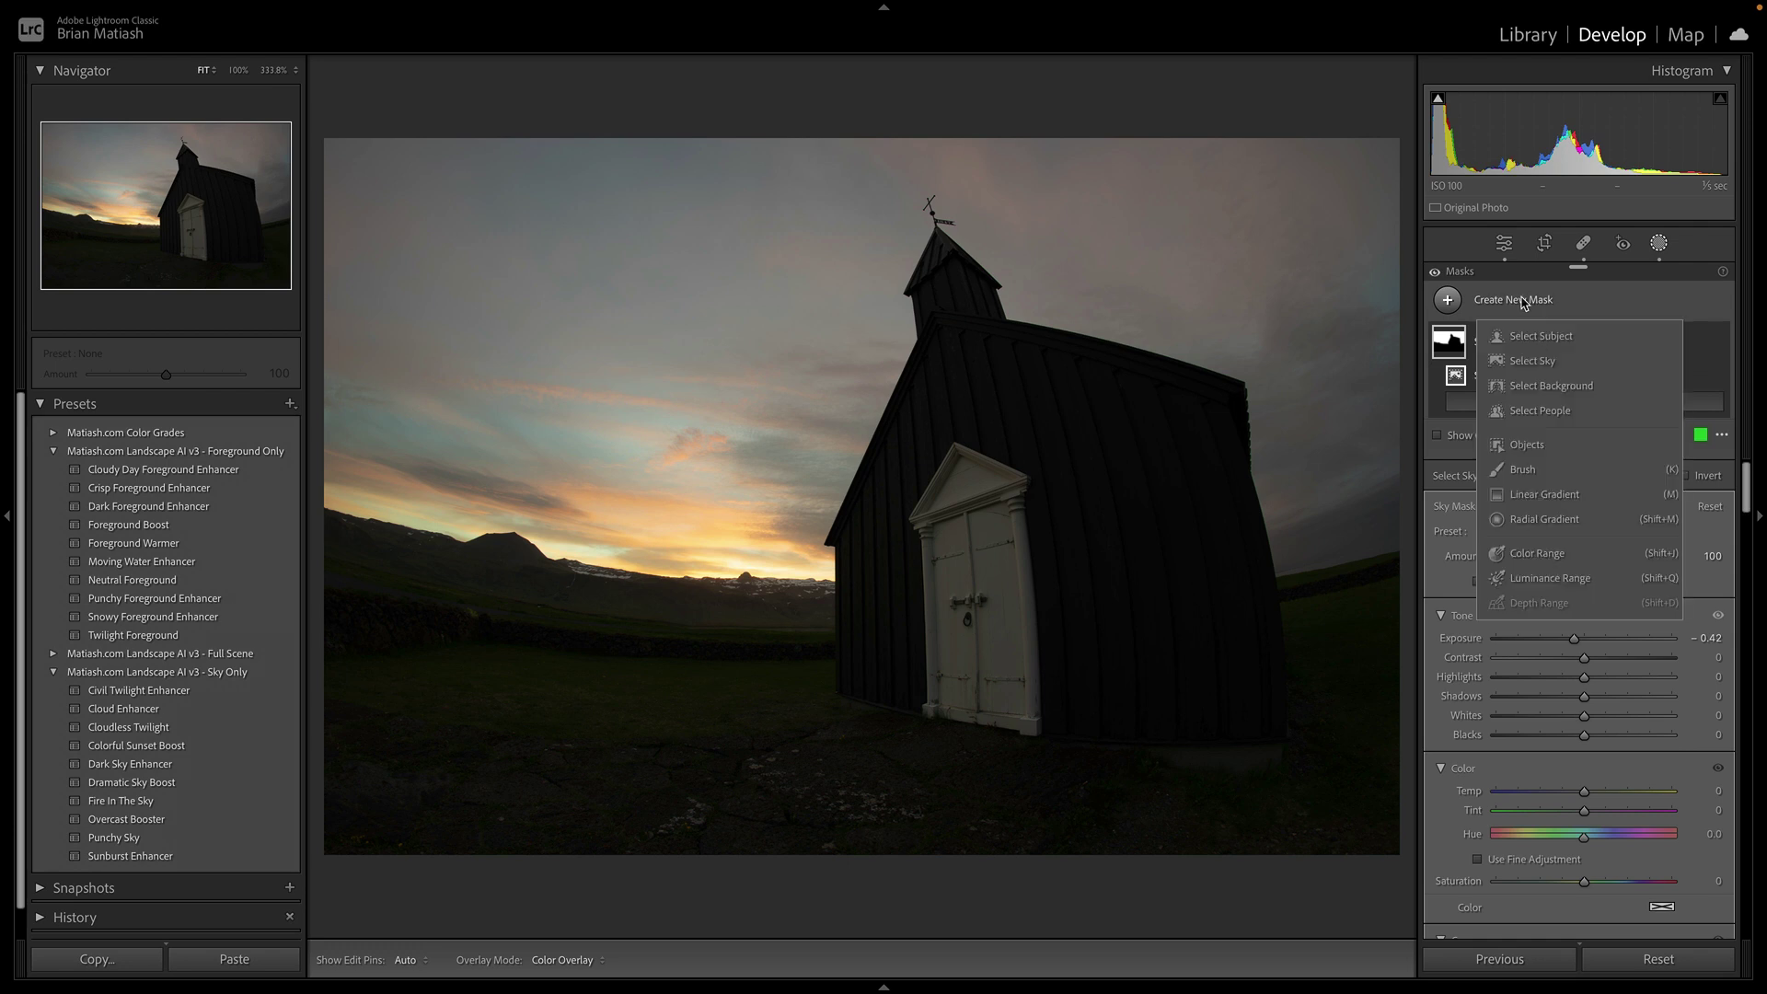
click(1548, 360)
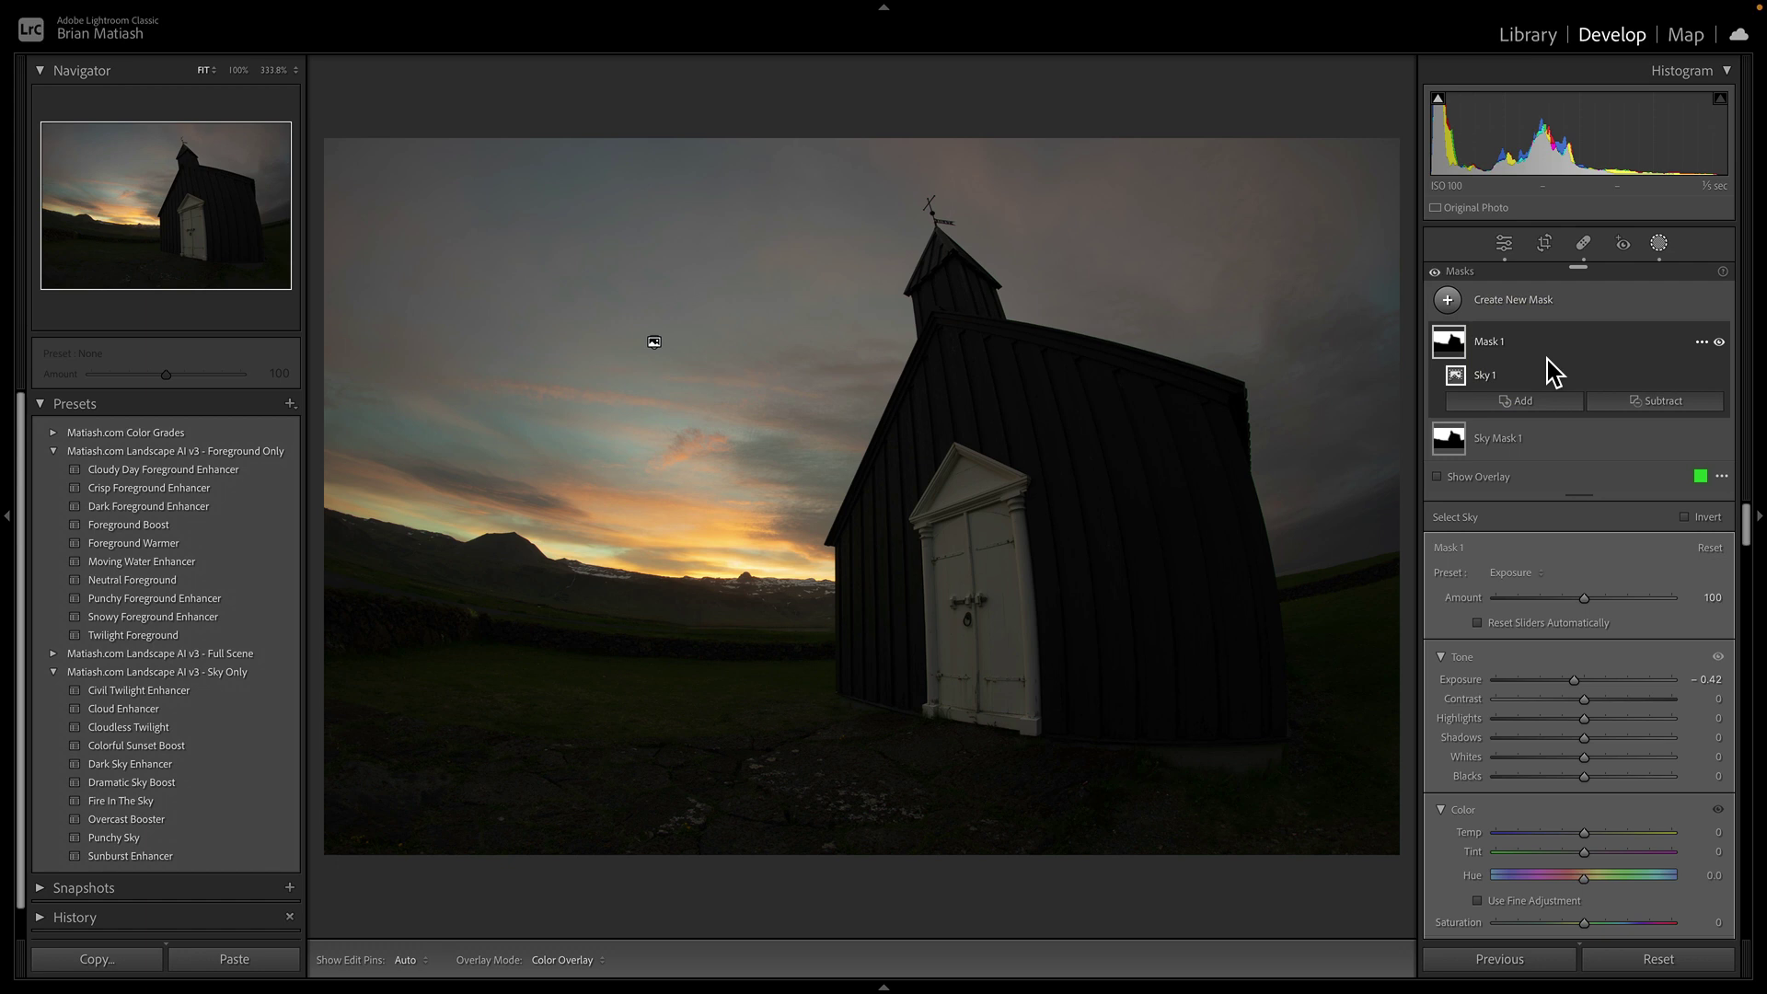
double_click(1468, 682)
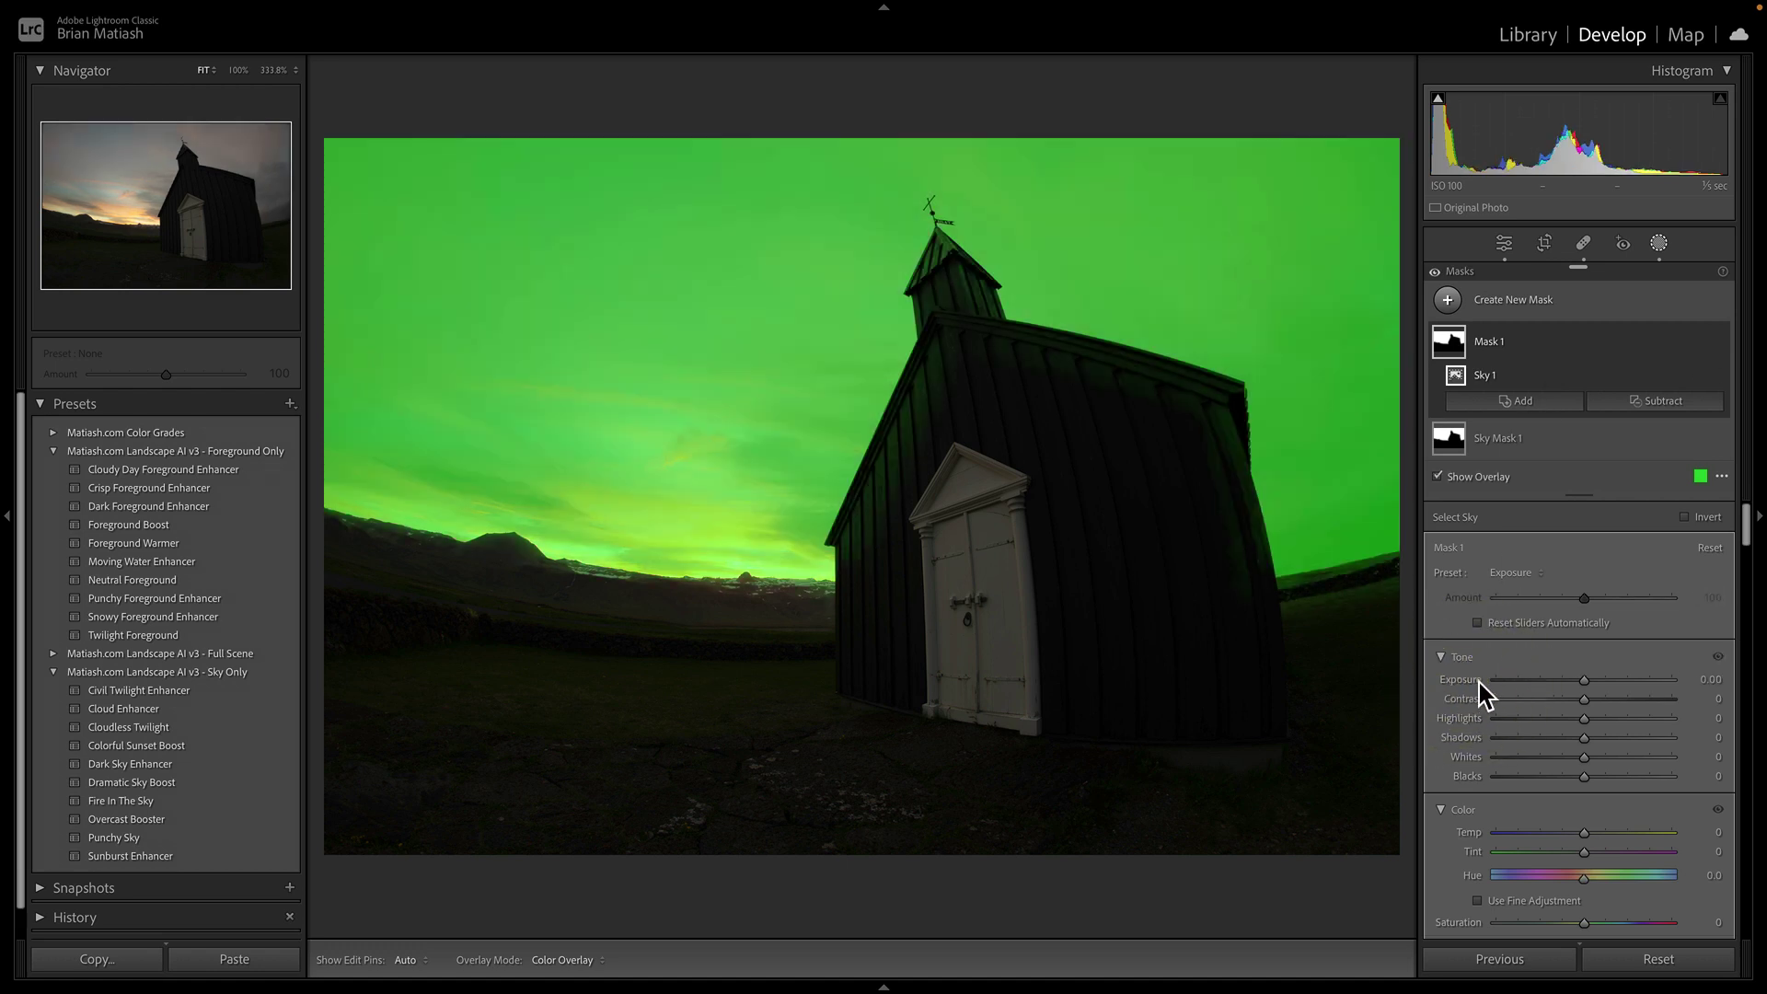
click(1556, 435)
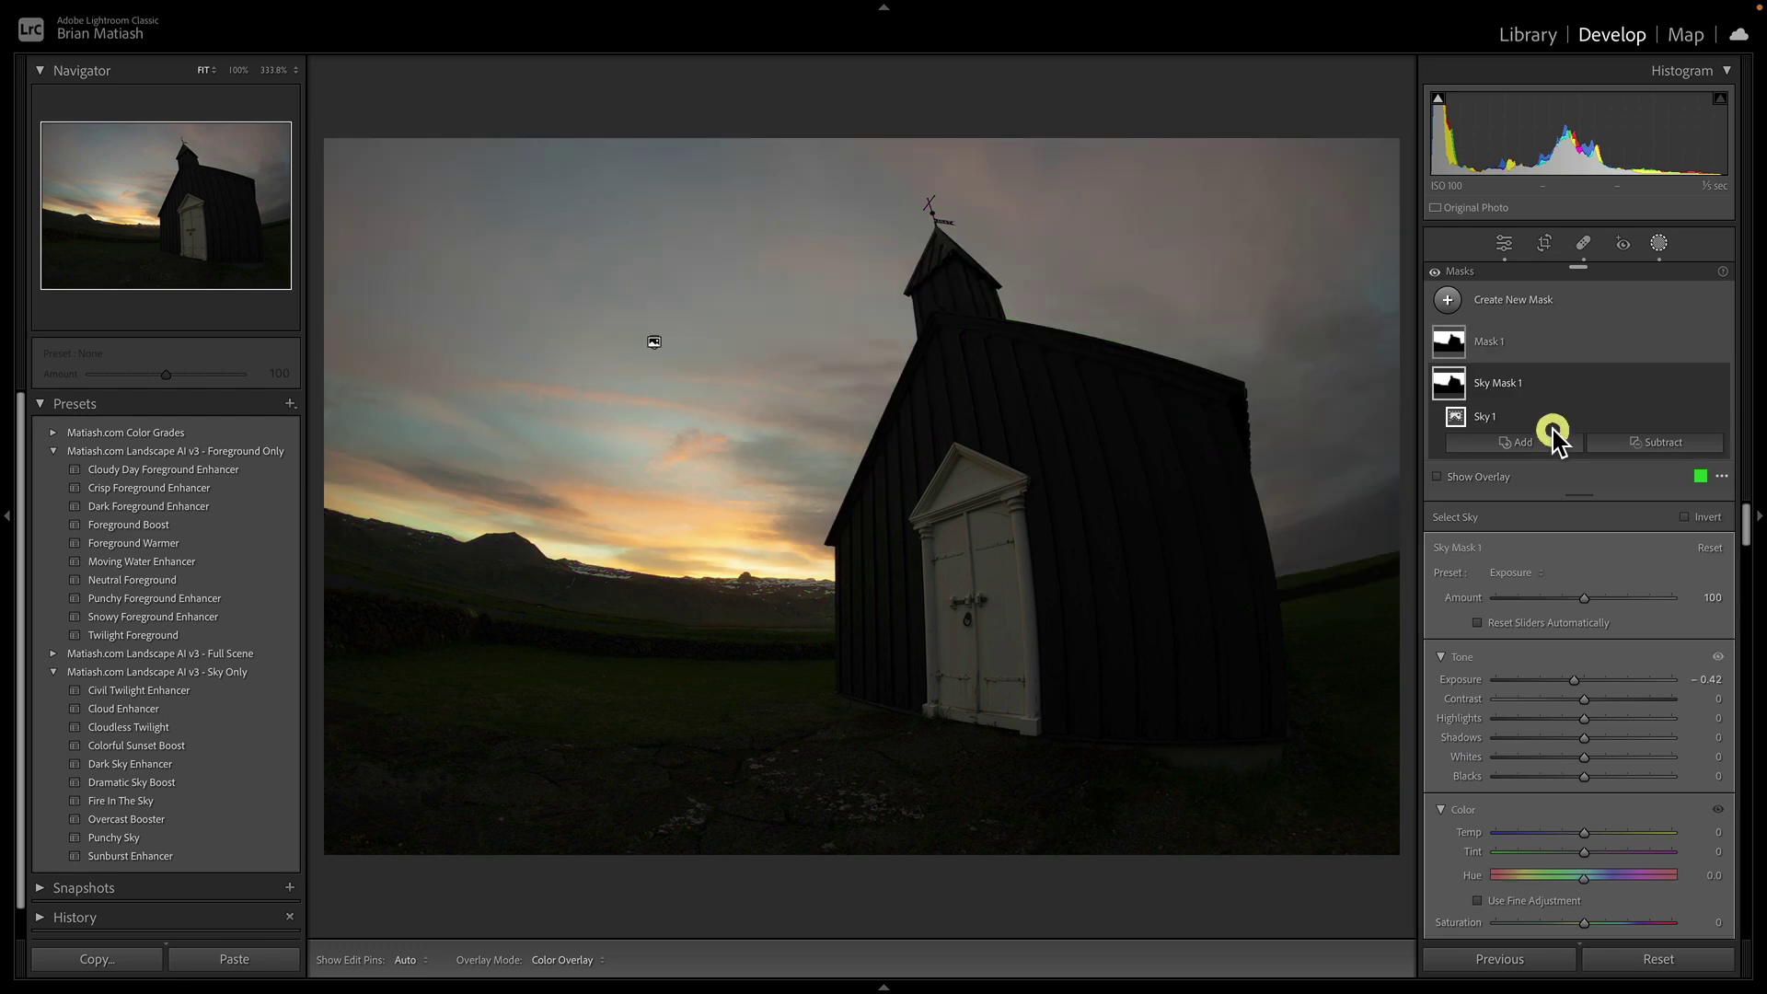
double_click(1462, 681)
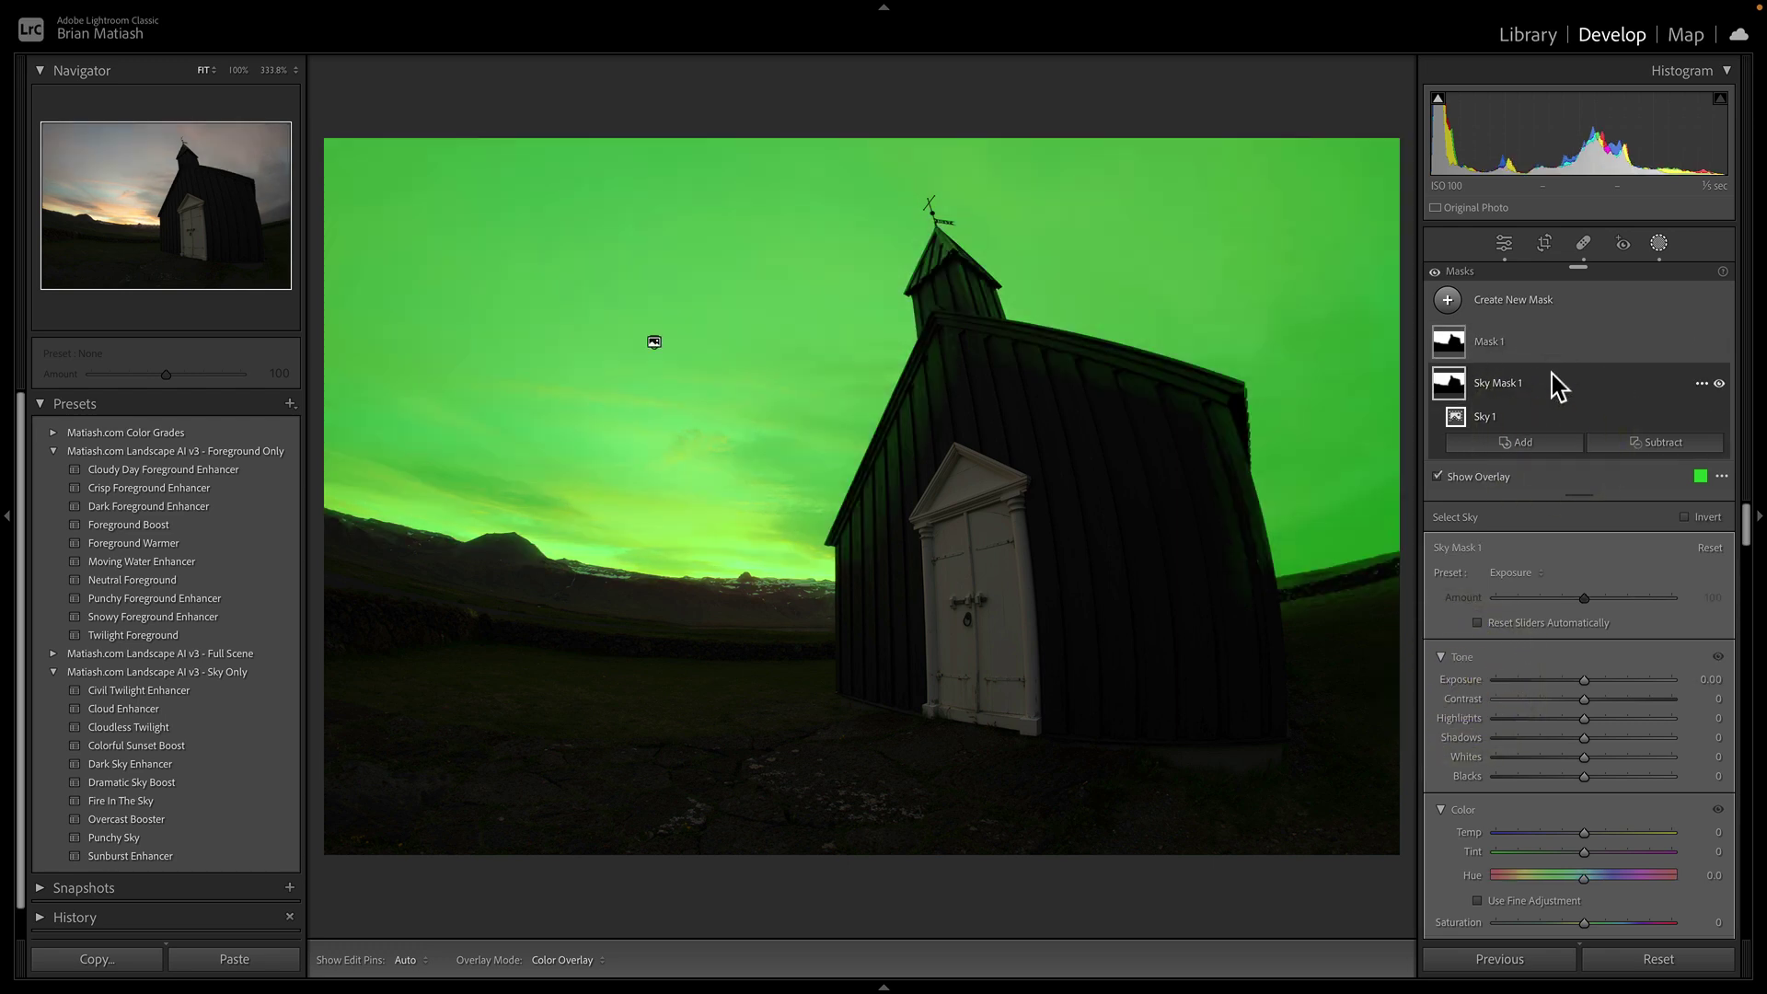
- Rename the new mask 'Sky Mask 2' and select it for editing
click(1701, 342)
click(1685, 345)
text(Sky )
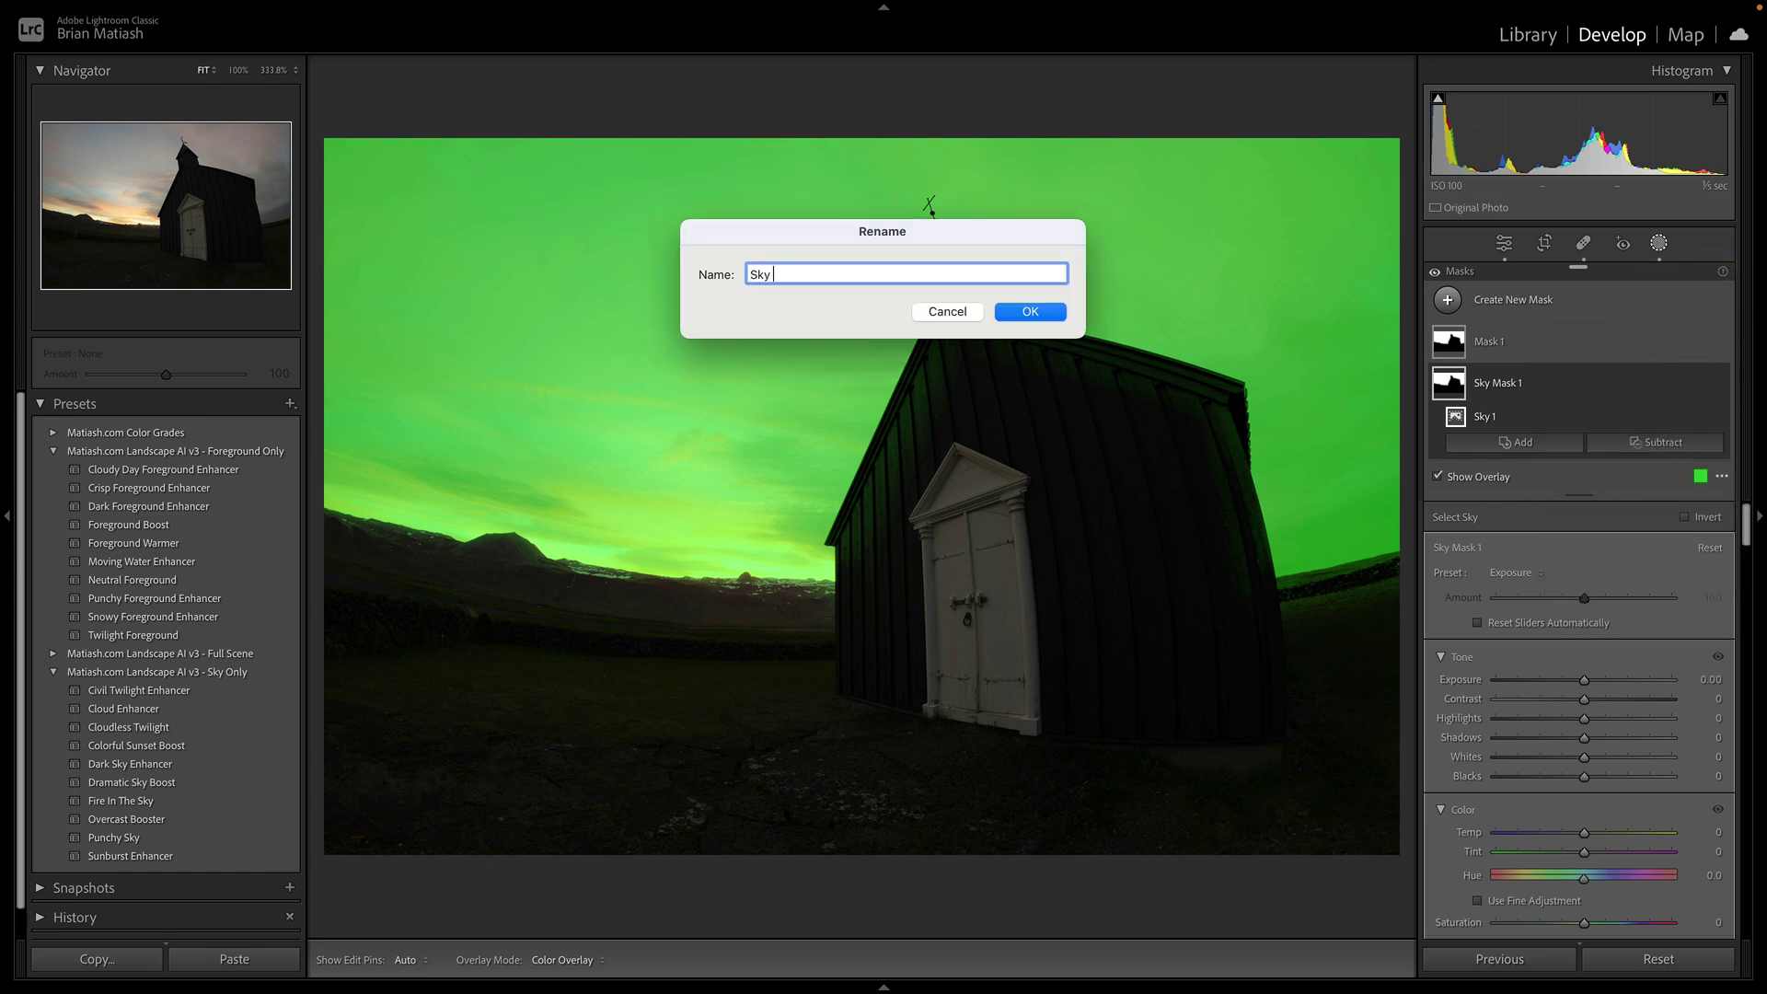
text(Mask 2)
key(Return)
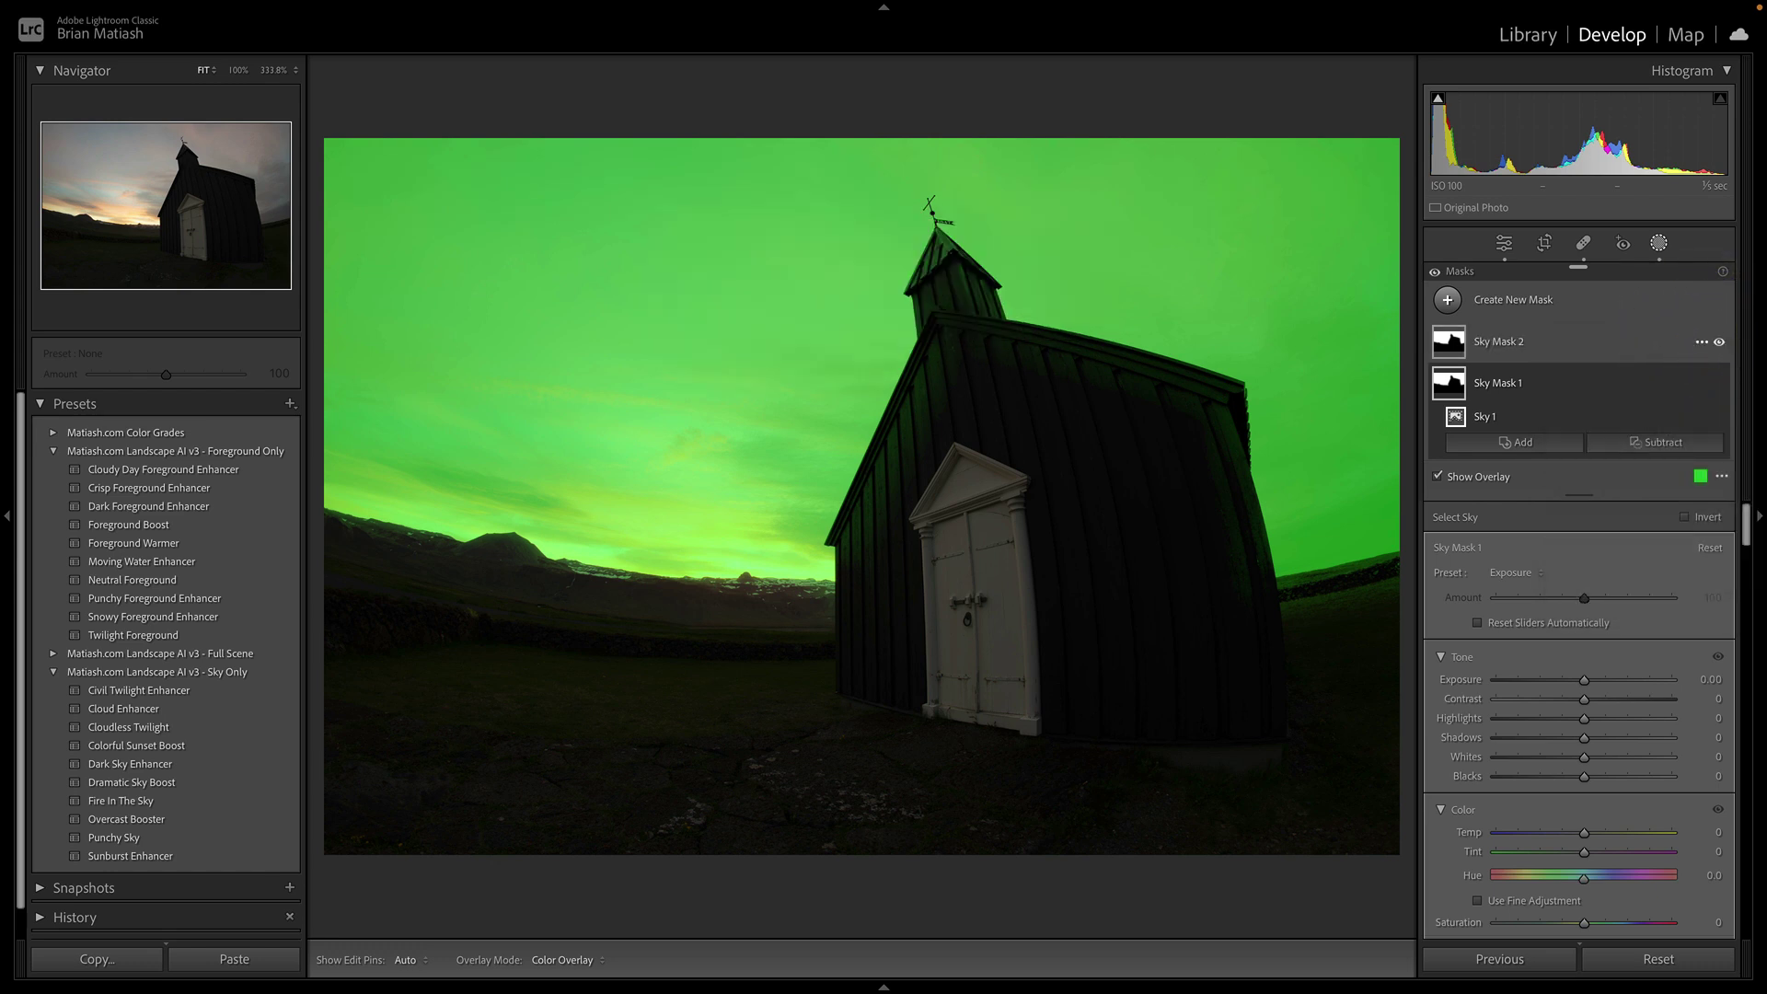
click(1587, 349)
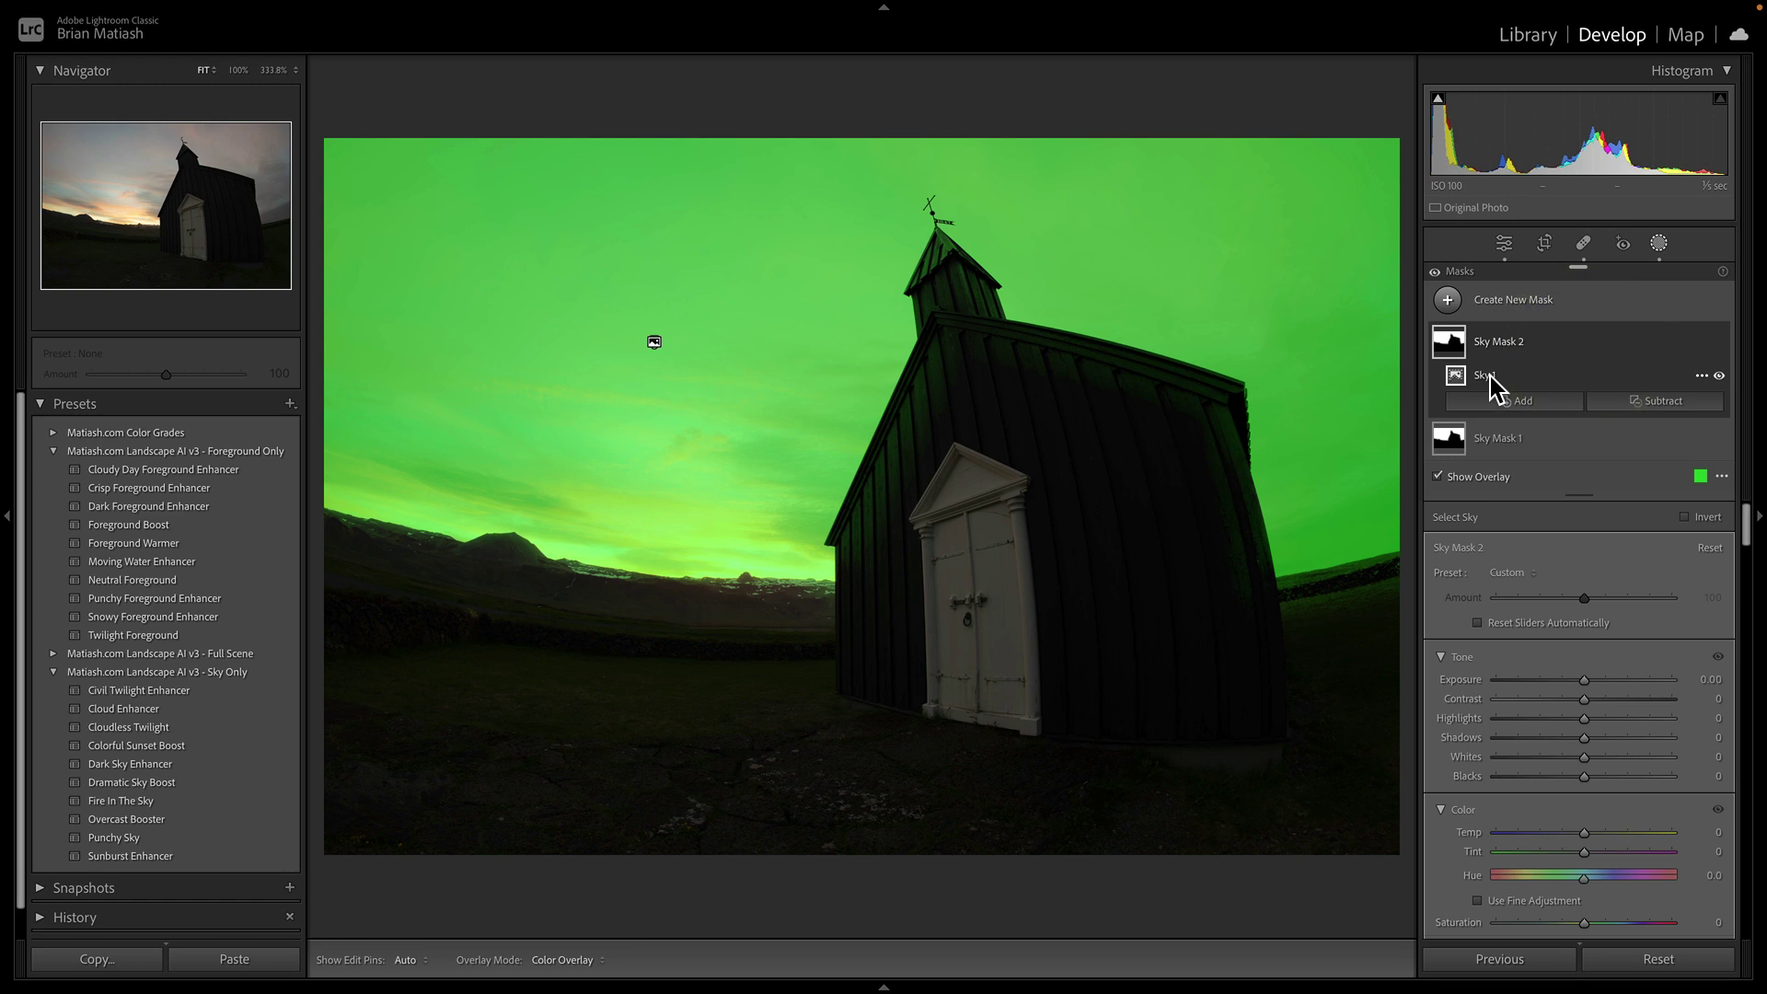
- Subtract an inverted sky component from Sky Mask 2 and review its components
click(1659, 400)
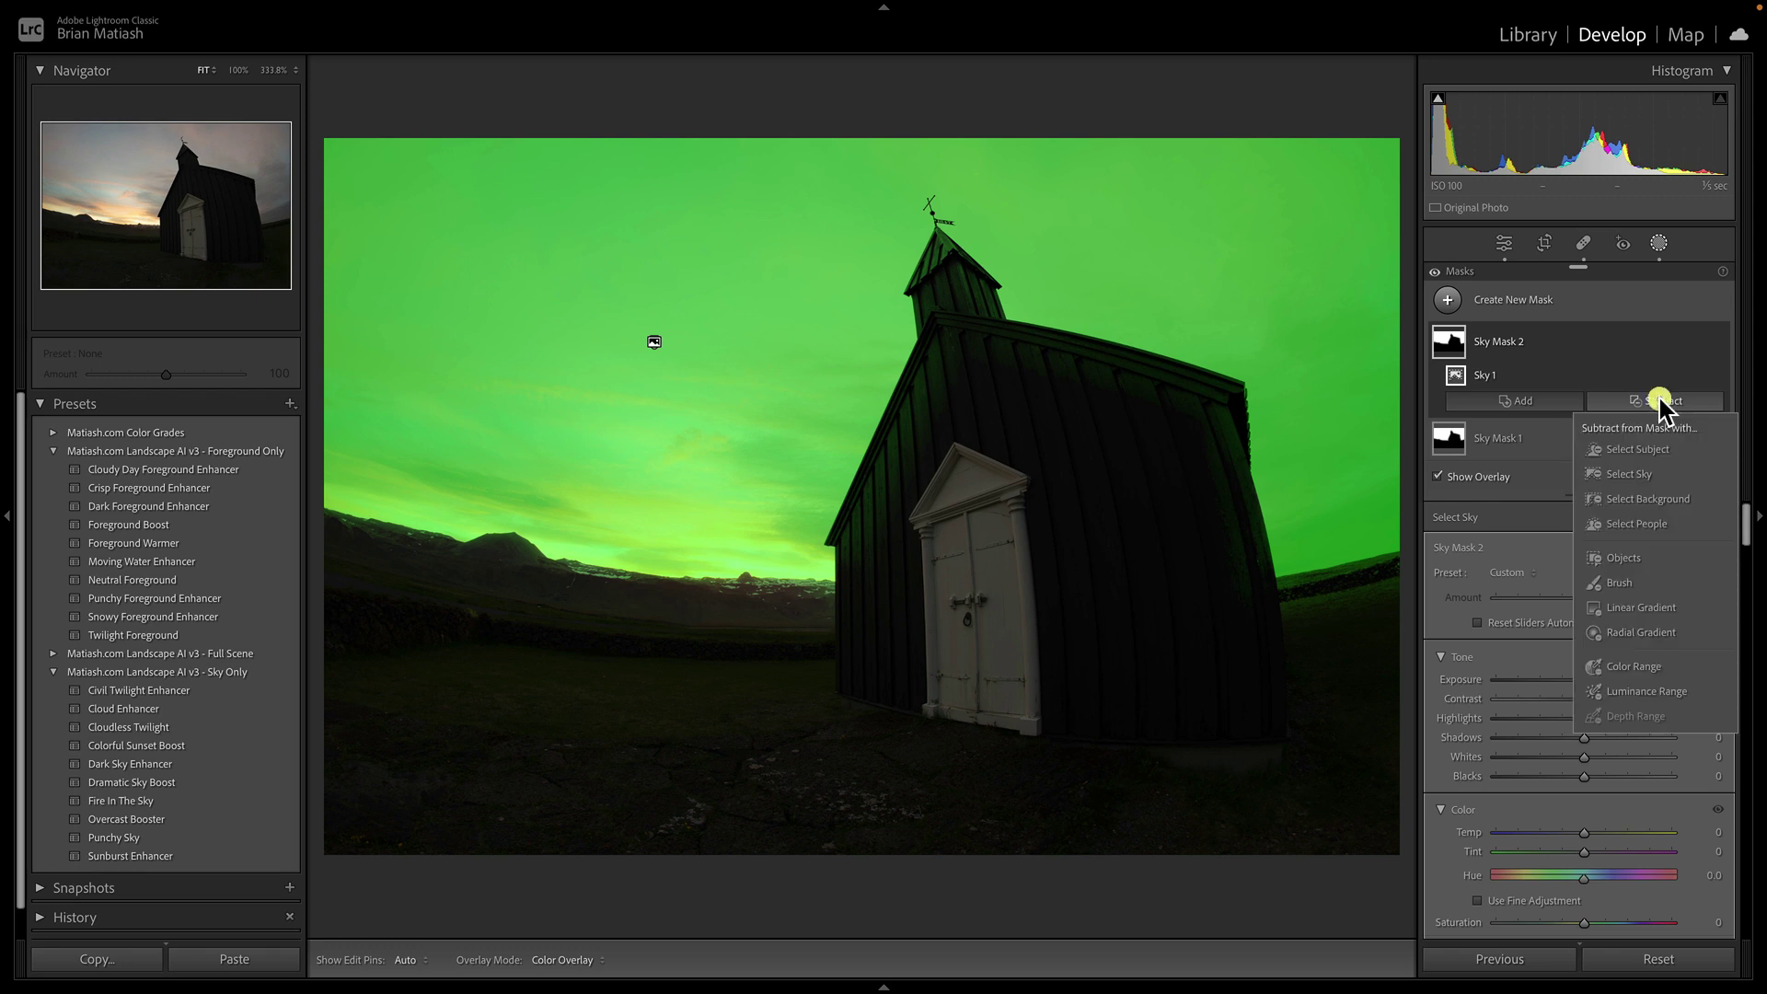
click(1655, 473)
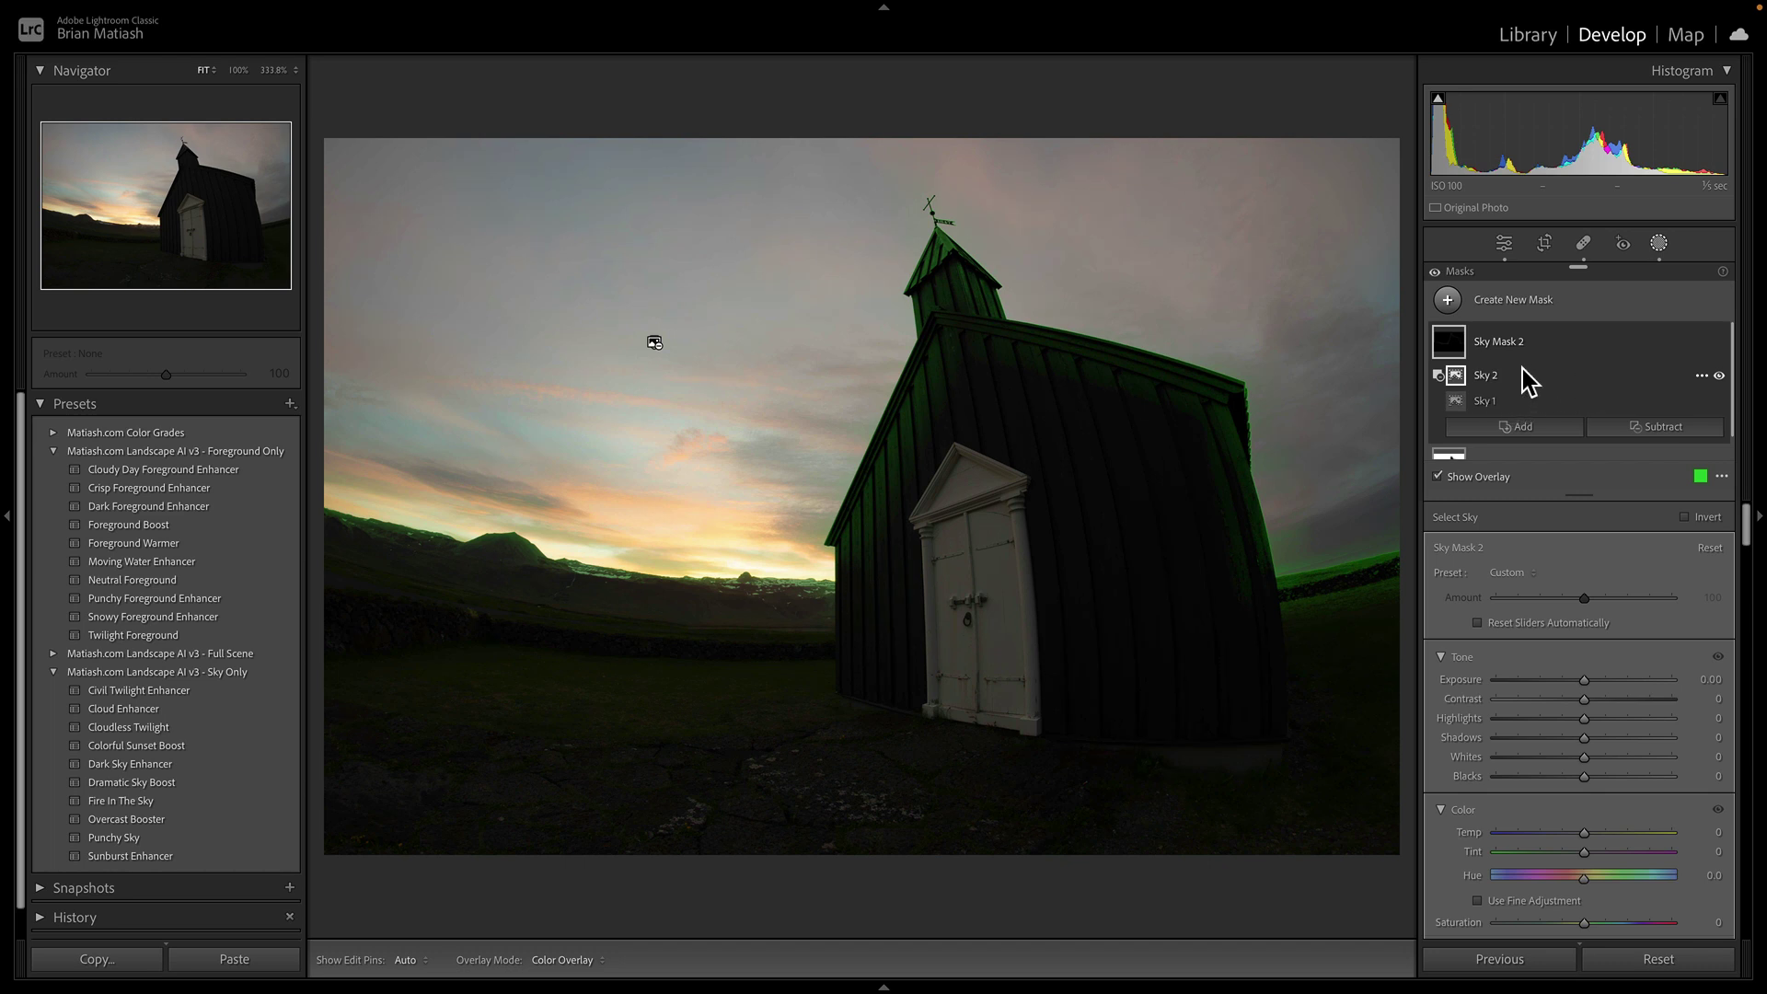
click(1702, 376)
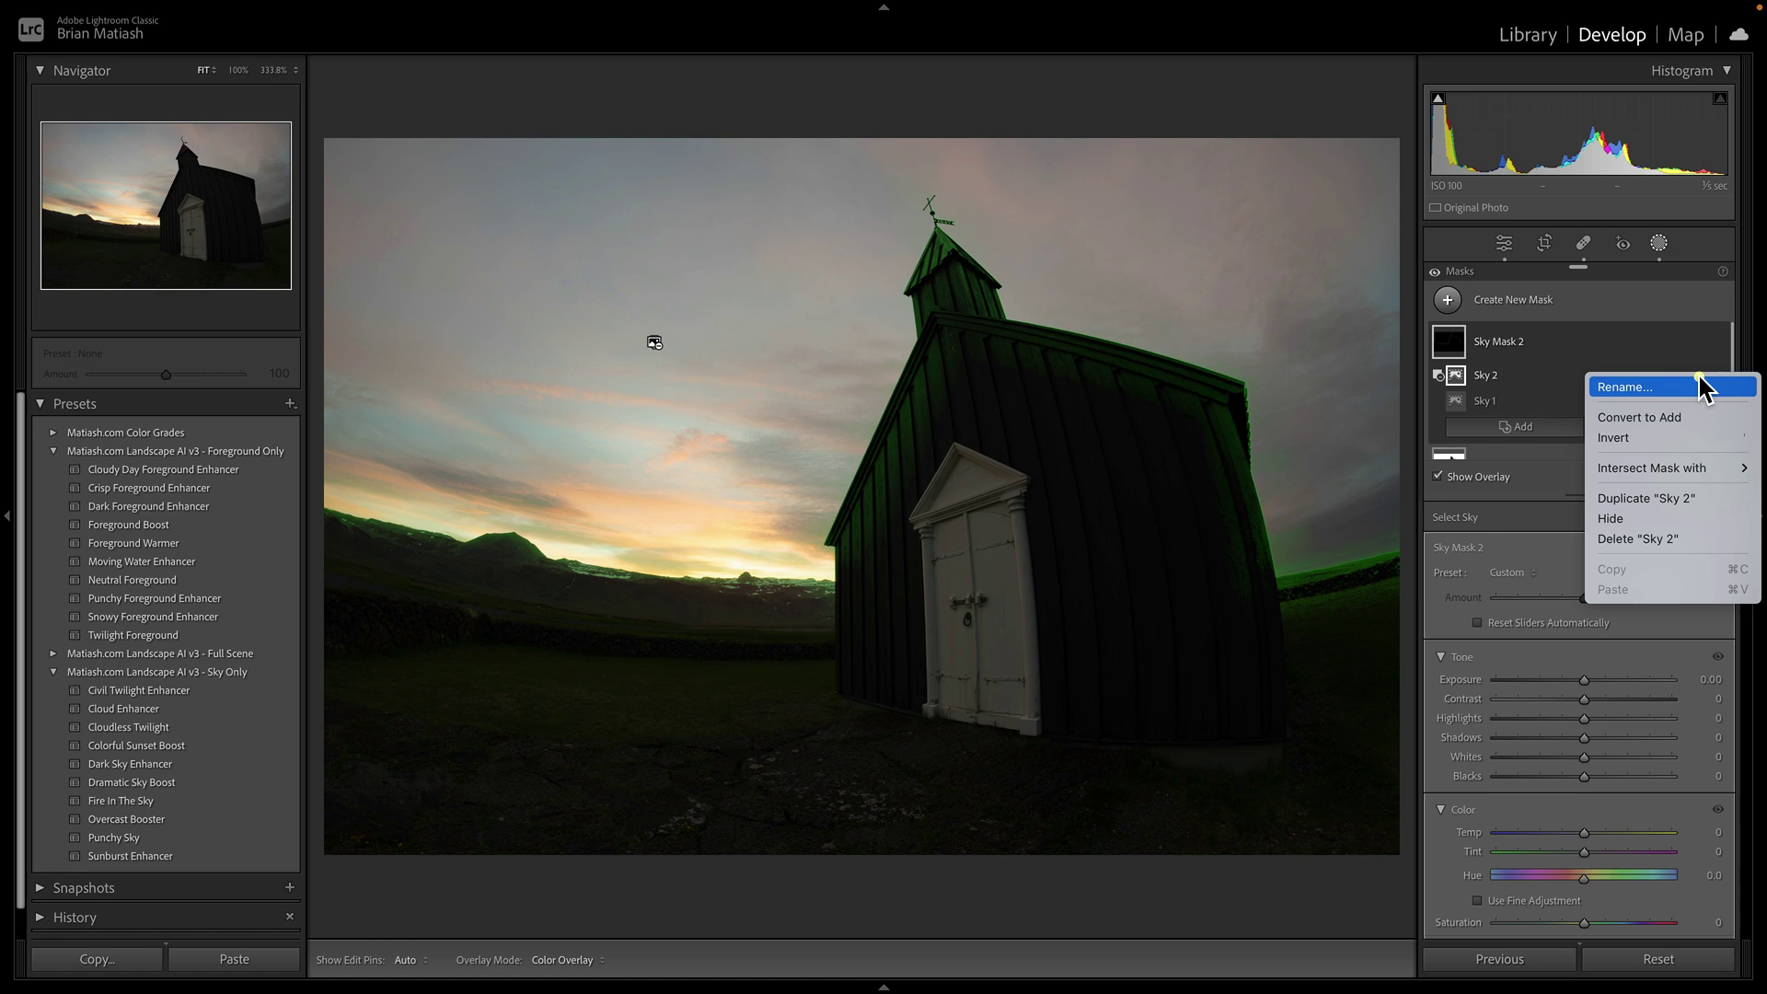
click(1675, 434)
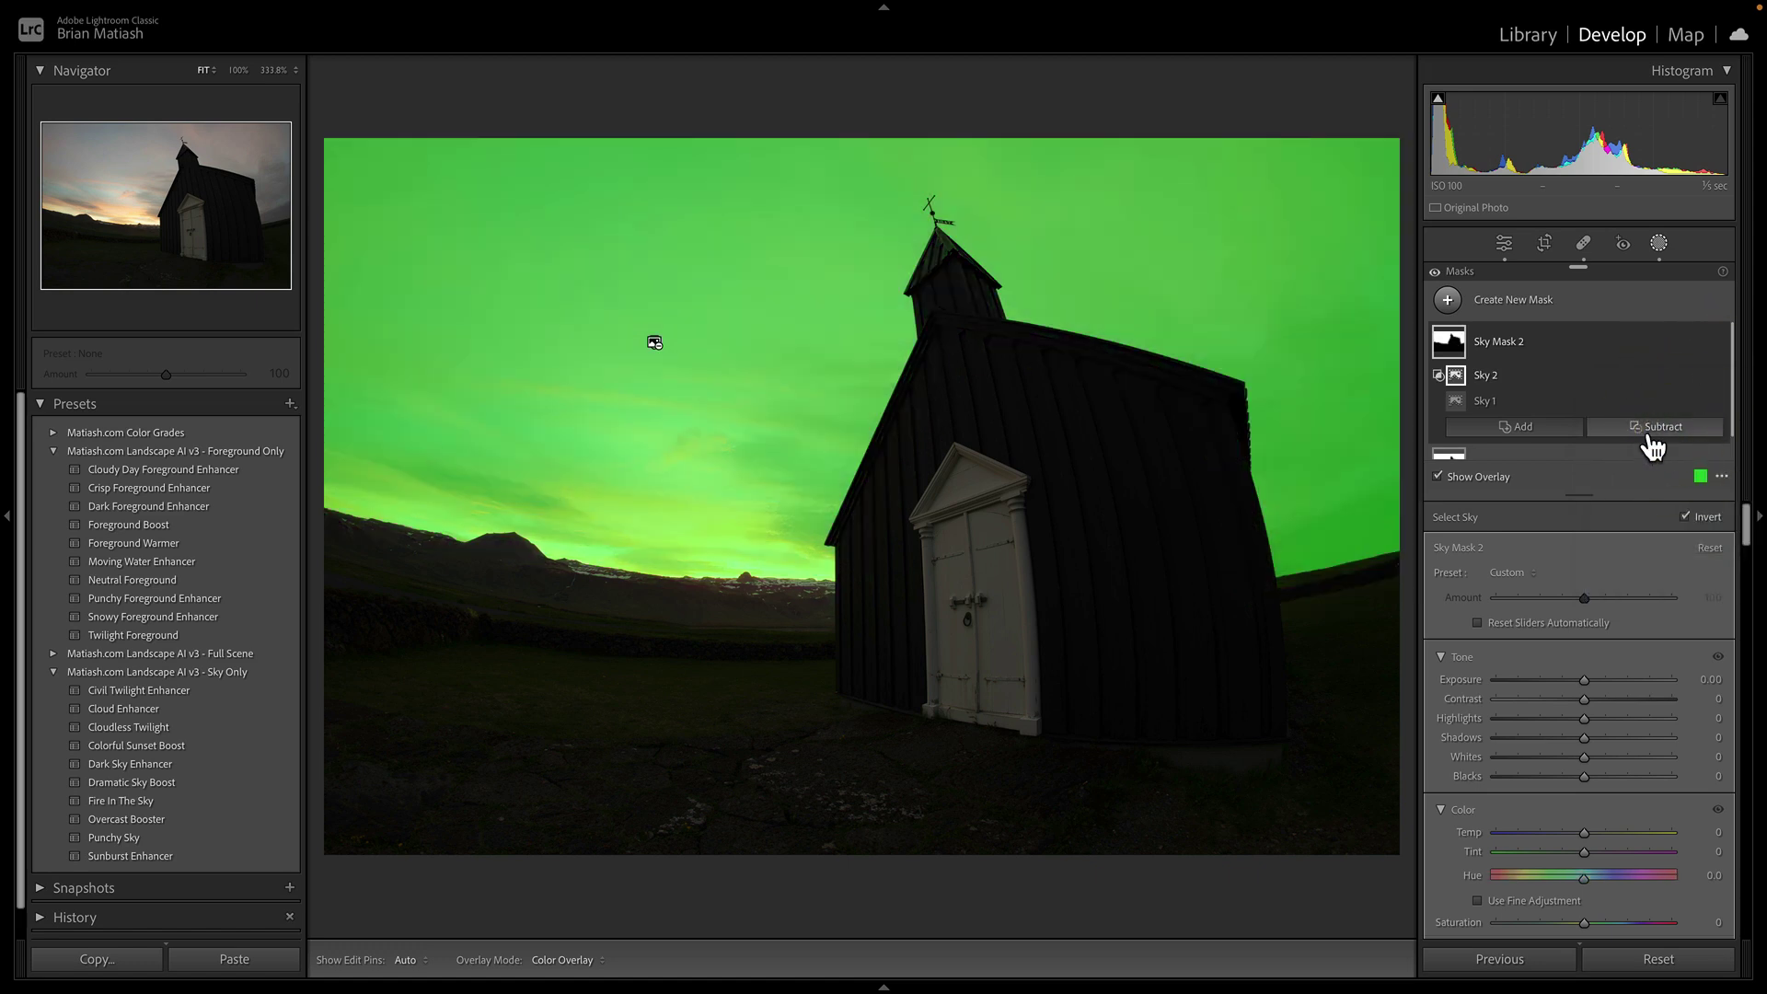
click(1556, 345)
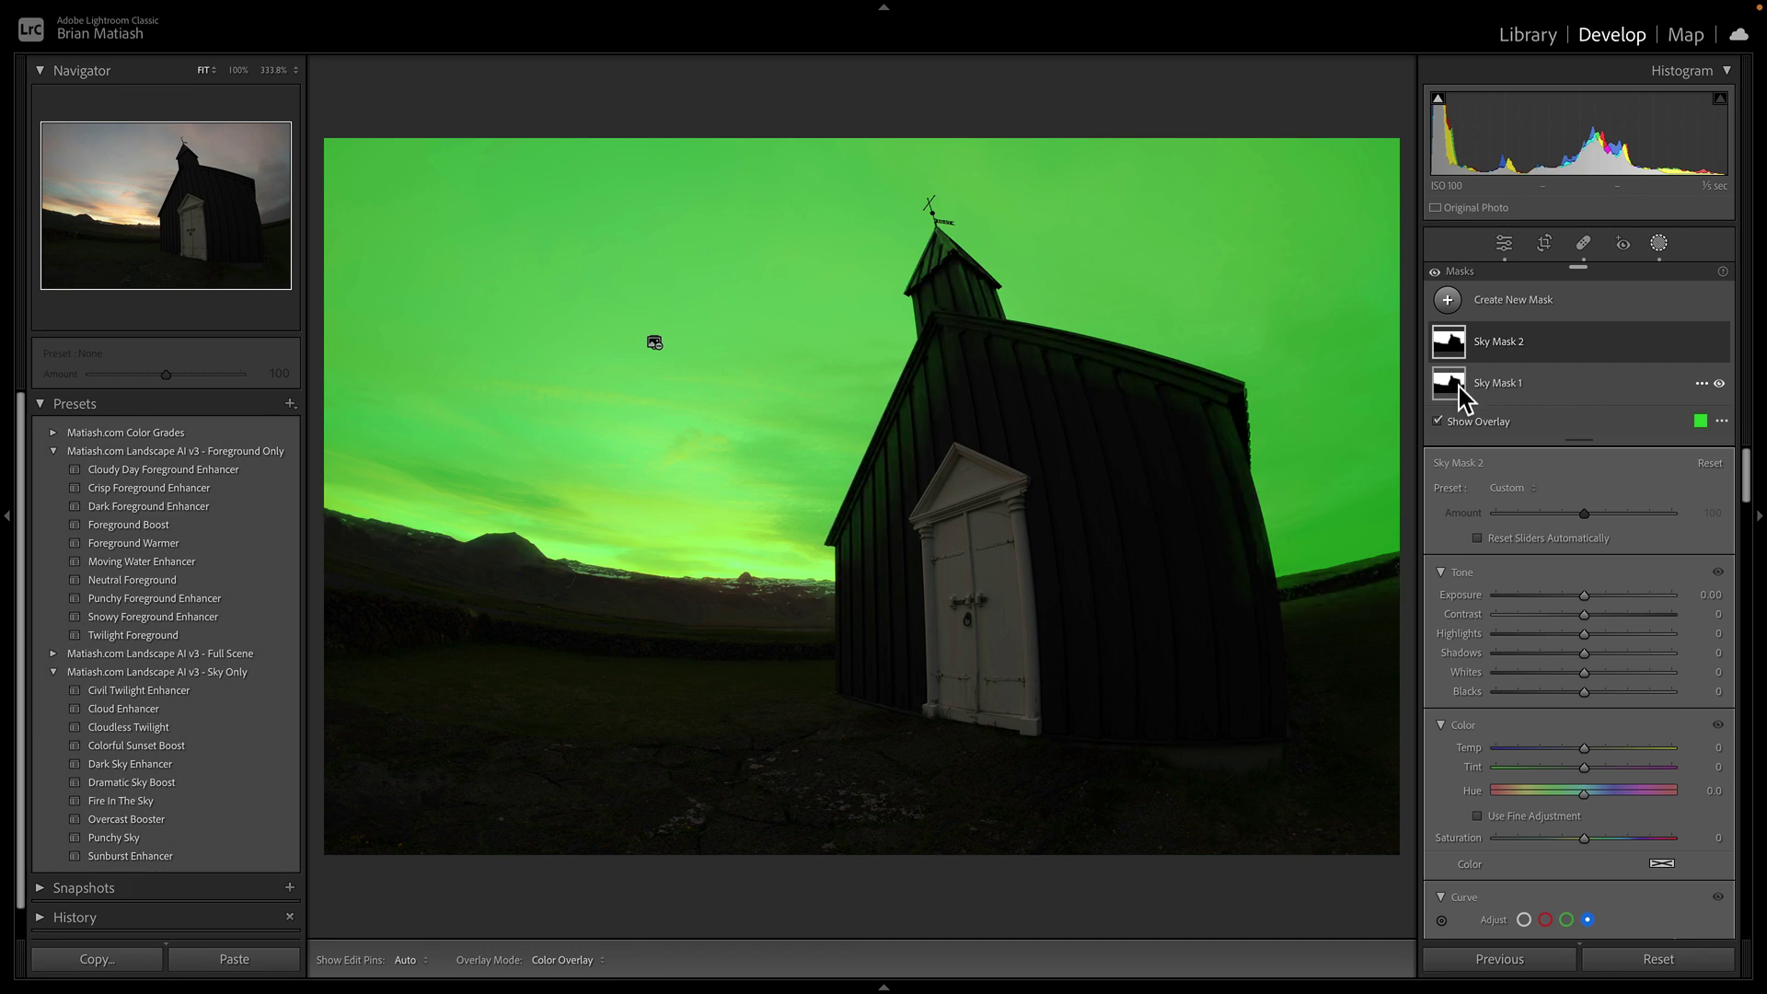
click(1584, 347)
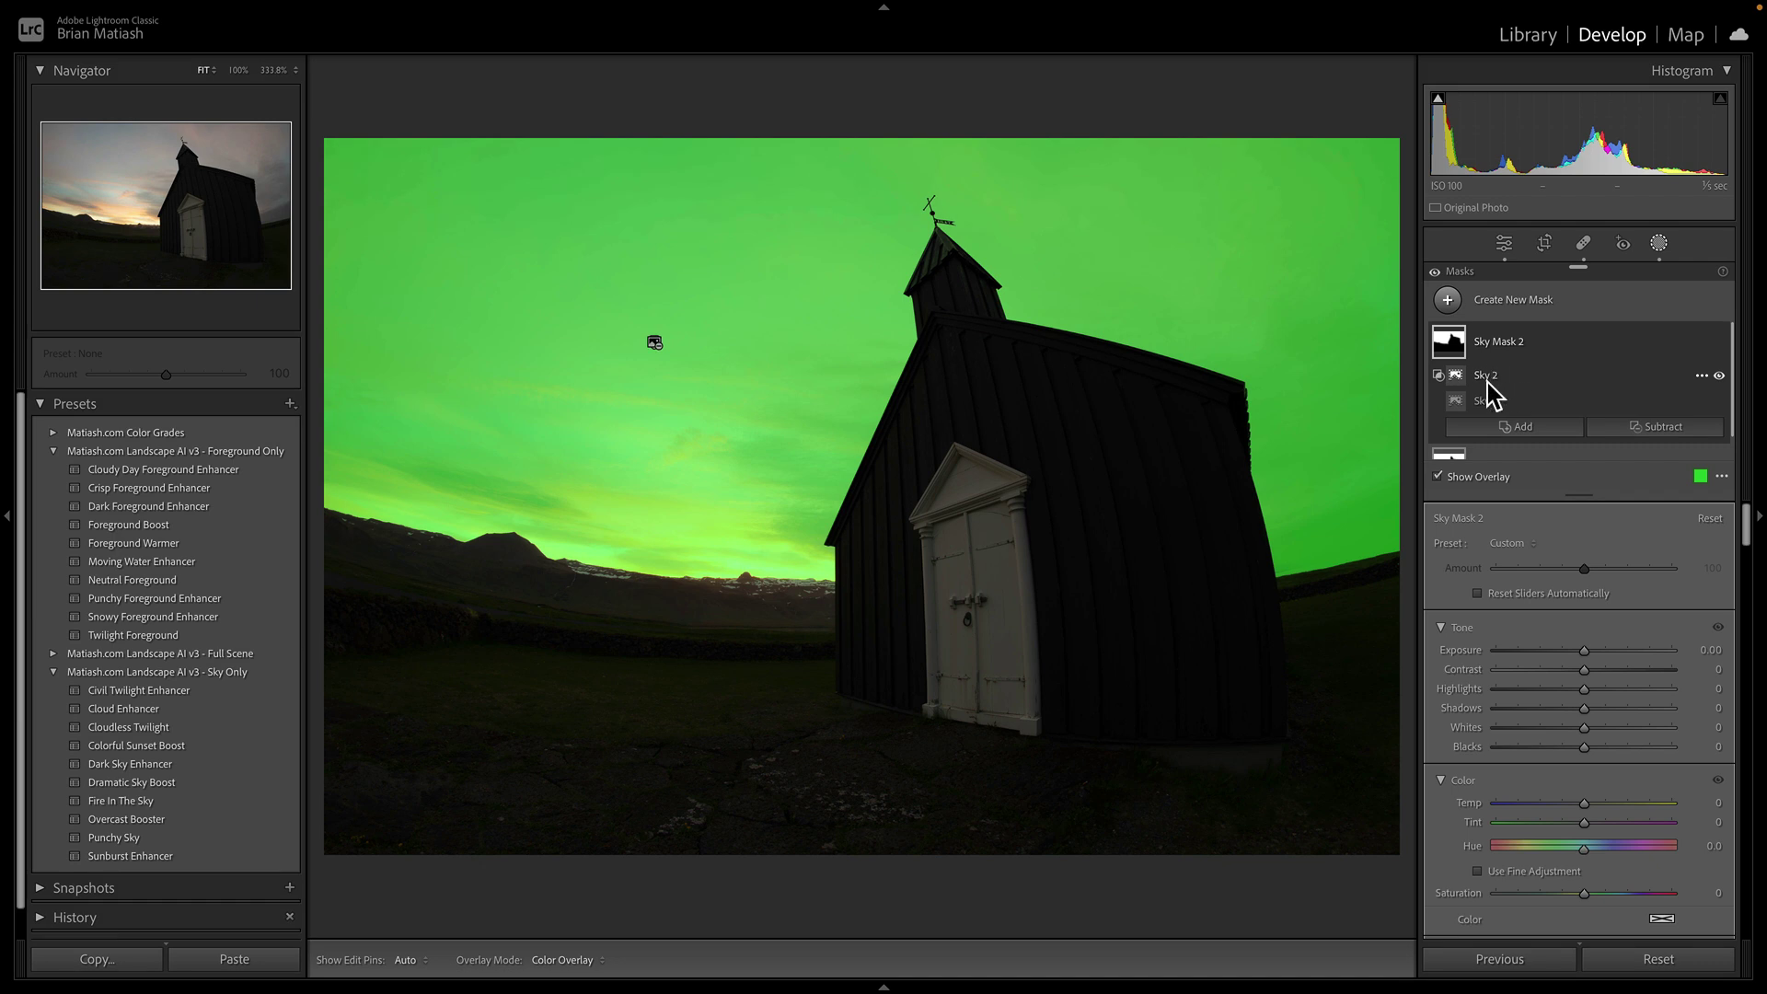
- Delete Sky Mask 1, leaving Sky Mask 2 as the only mask
click(1591, 311)
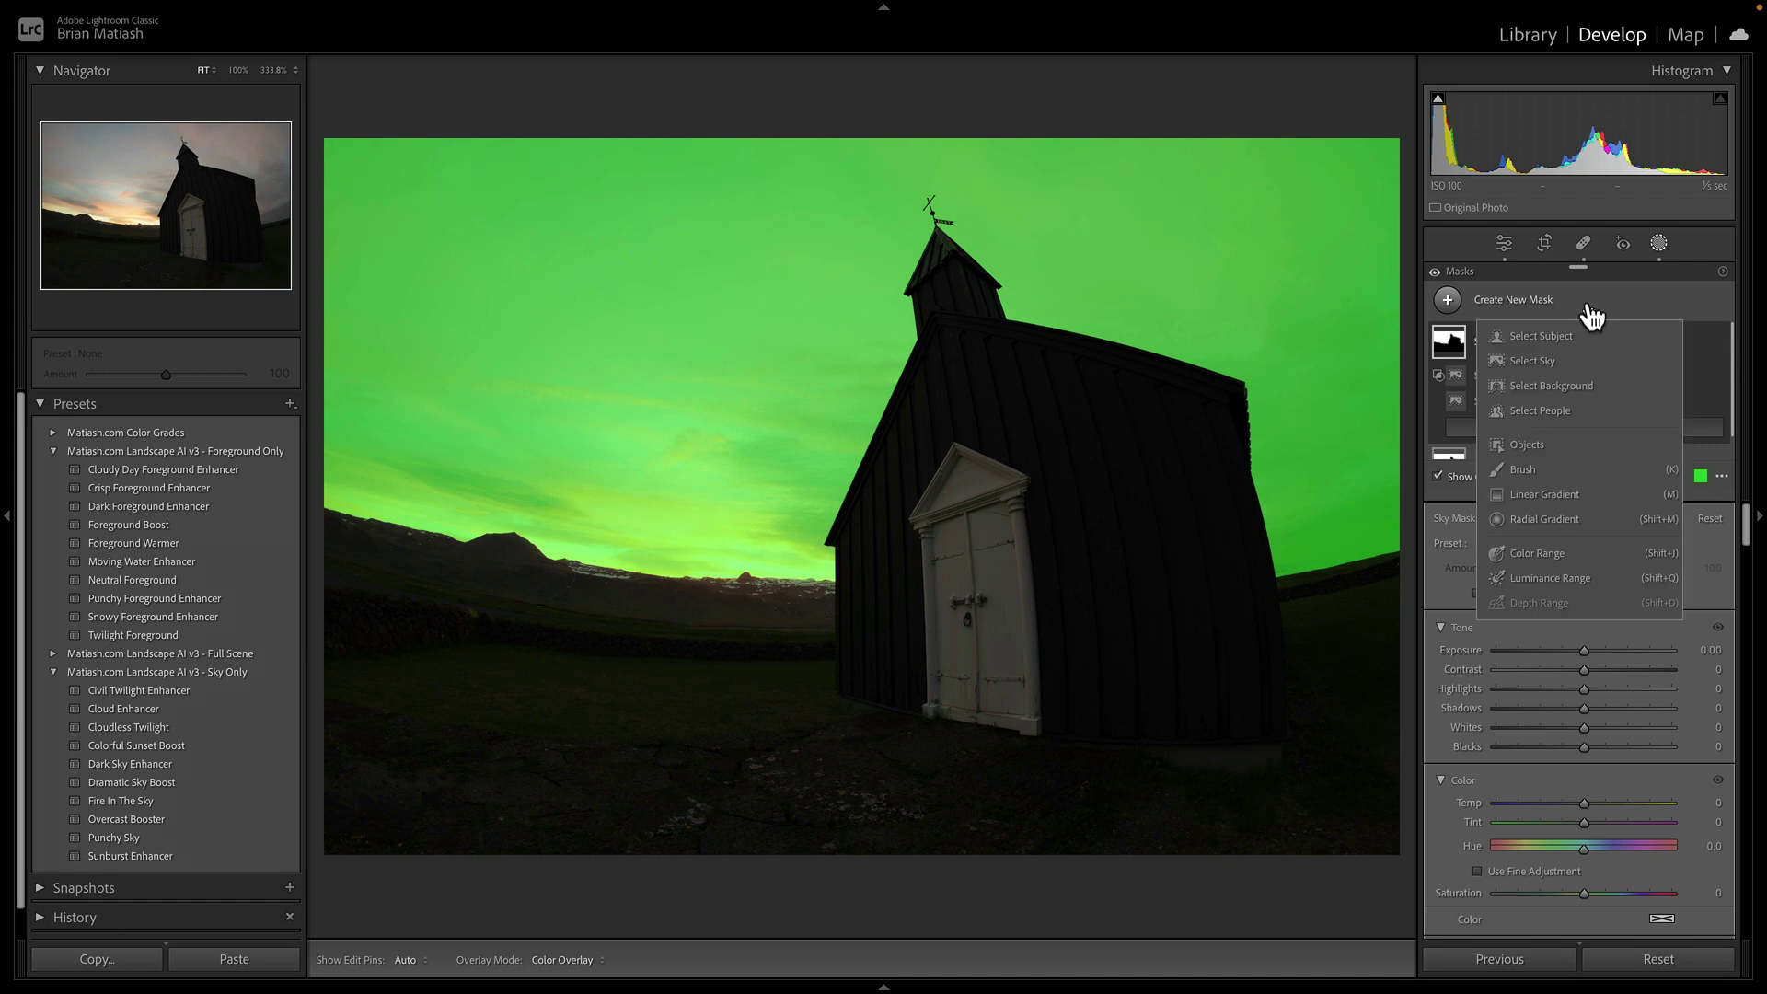
click(1589, 305)
click(1537, 342)
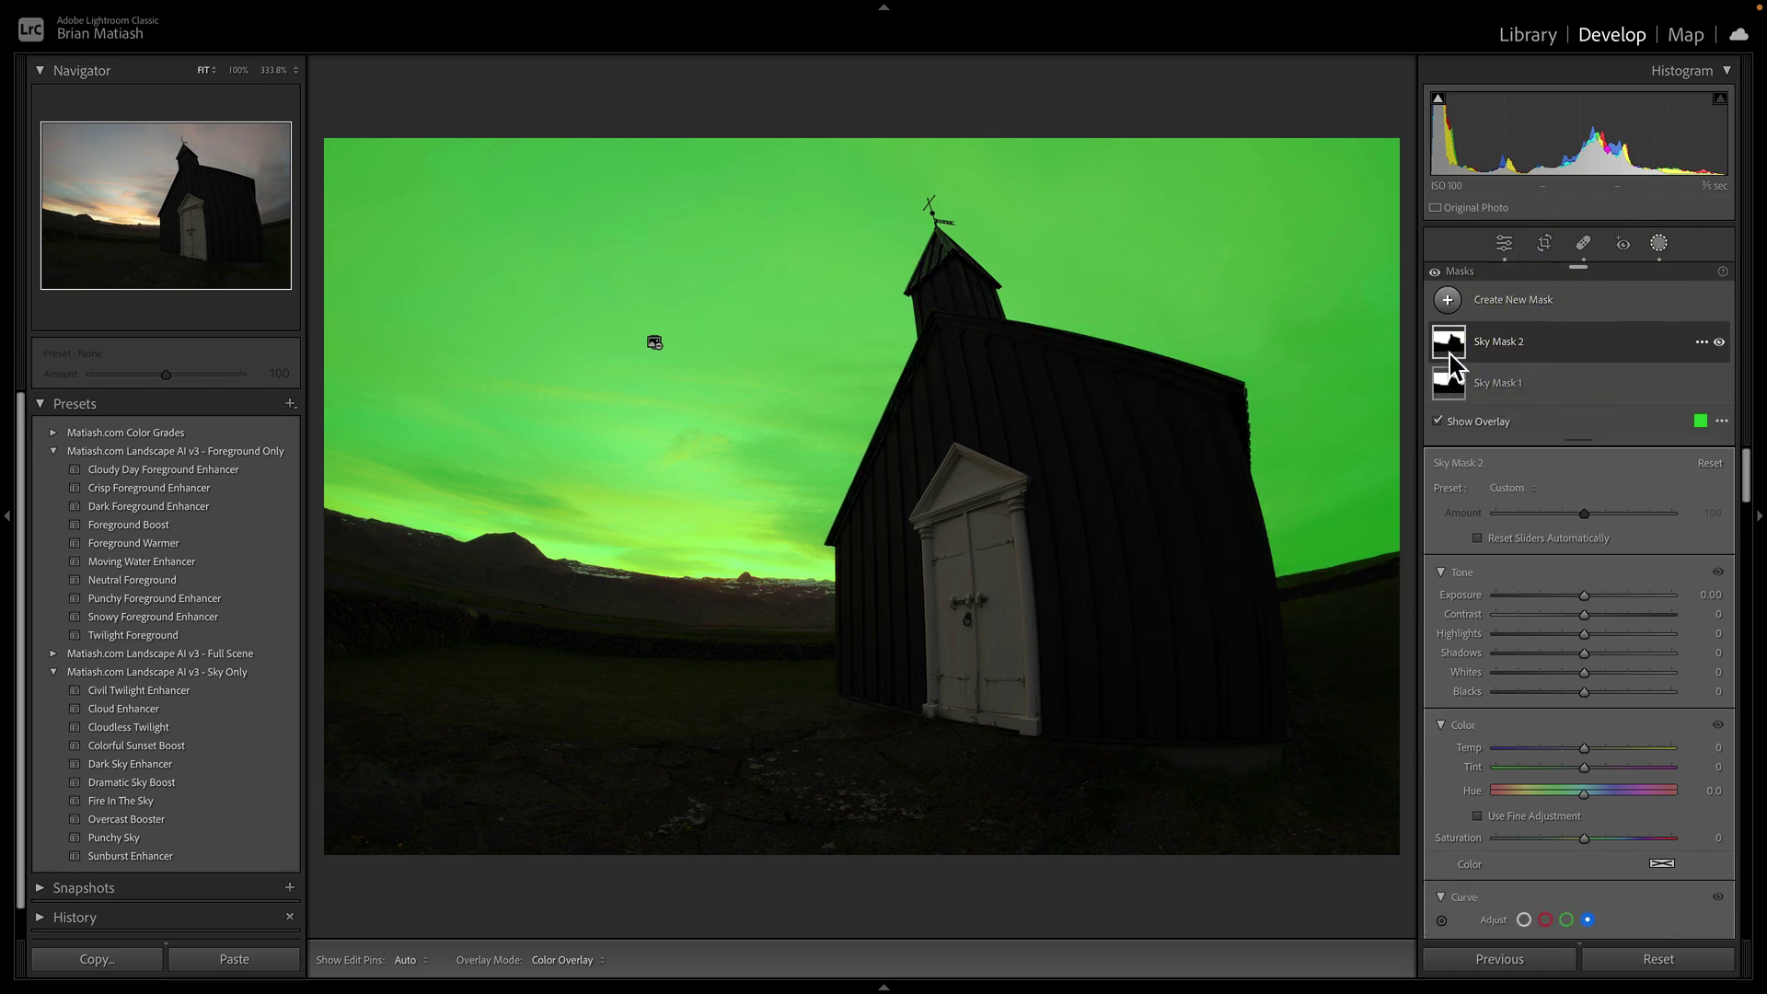
click(1701, 382)
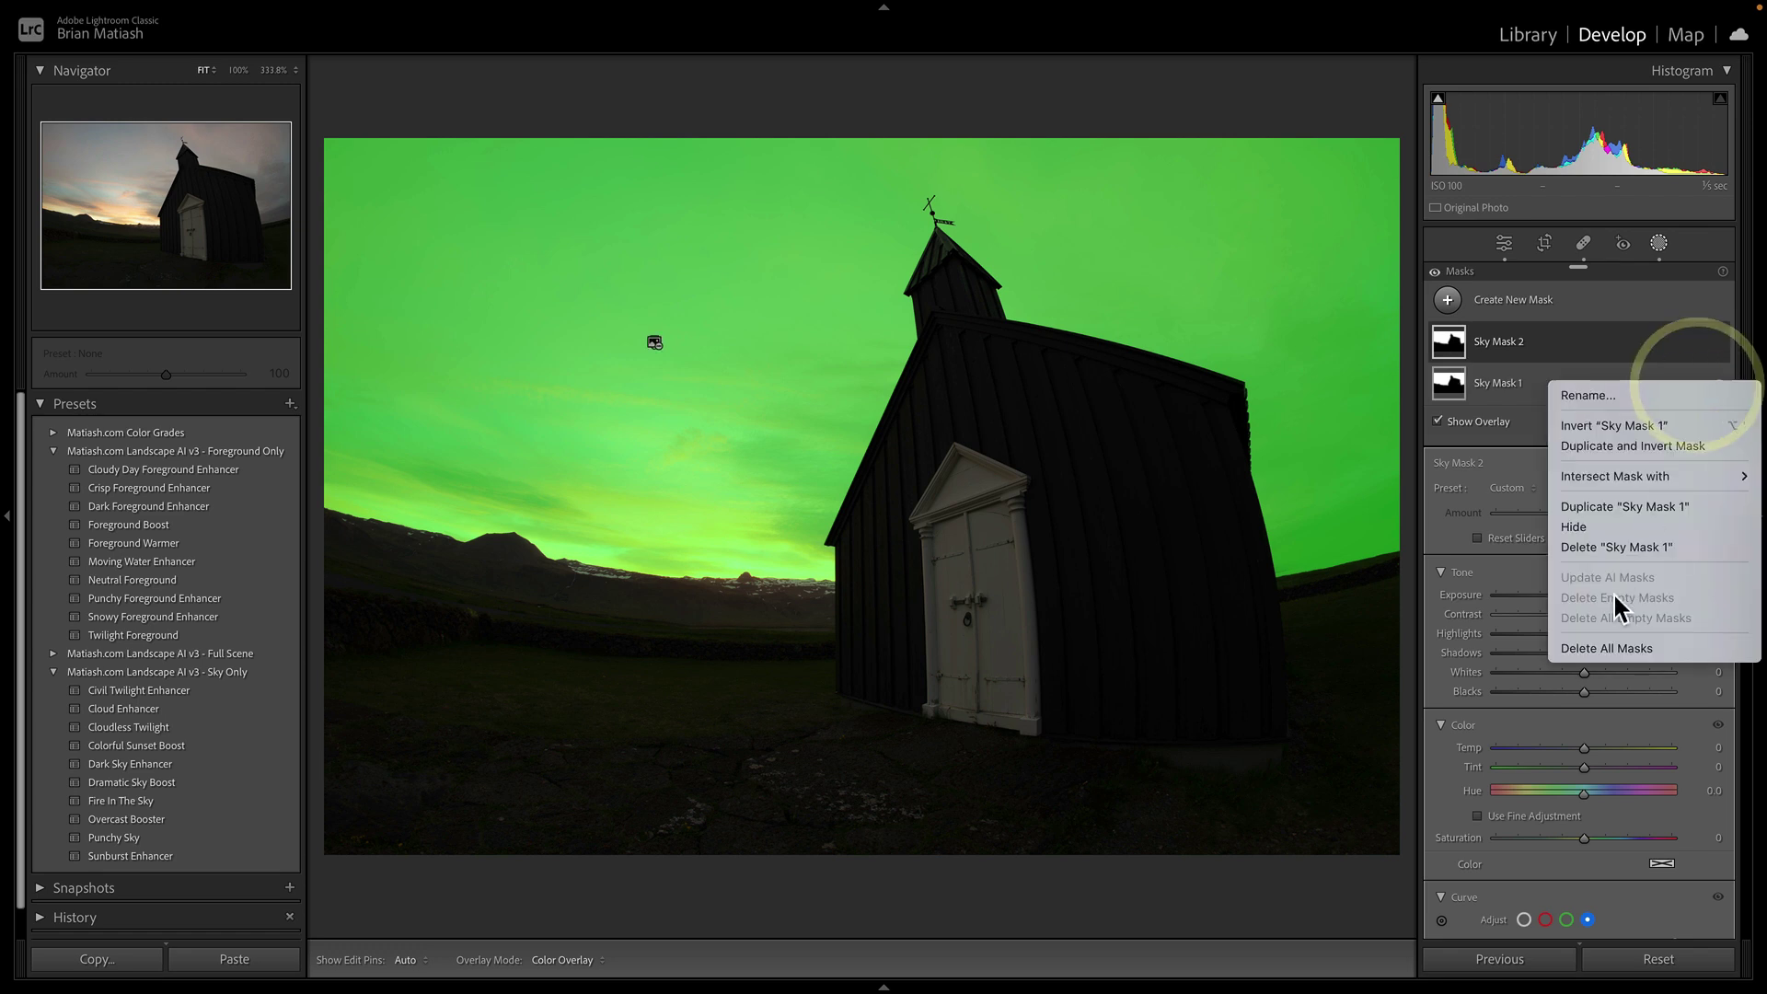
click(1611, 547)
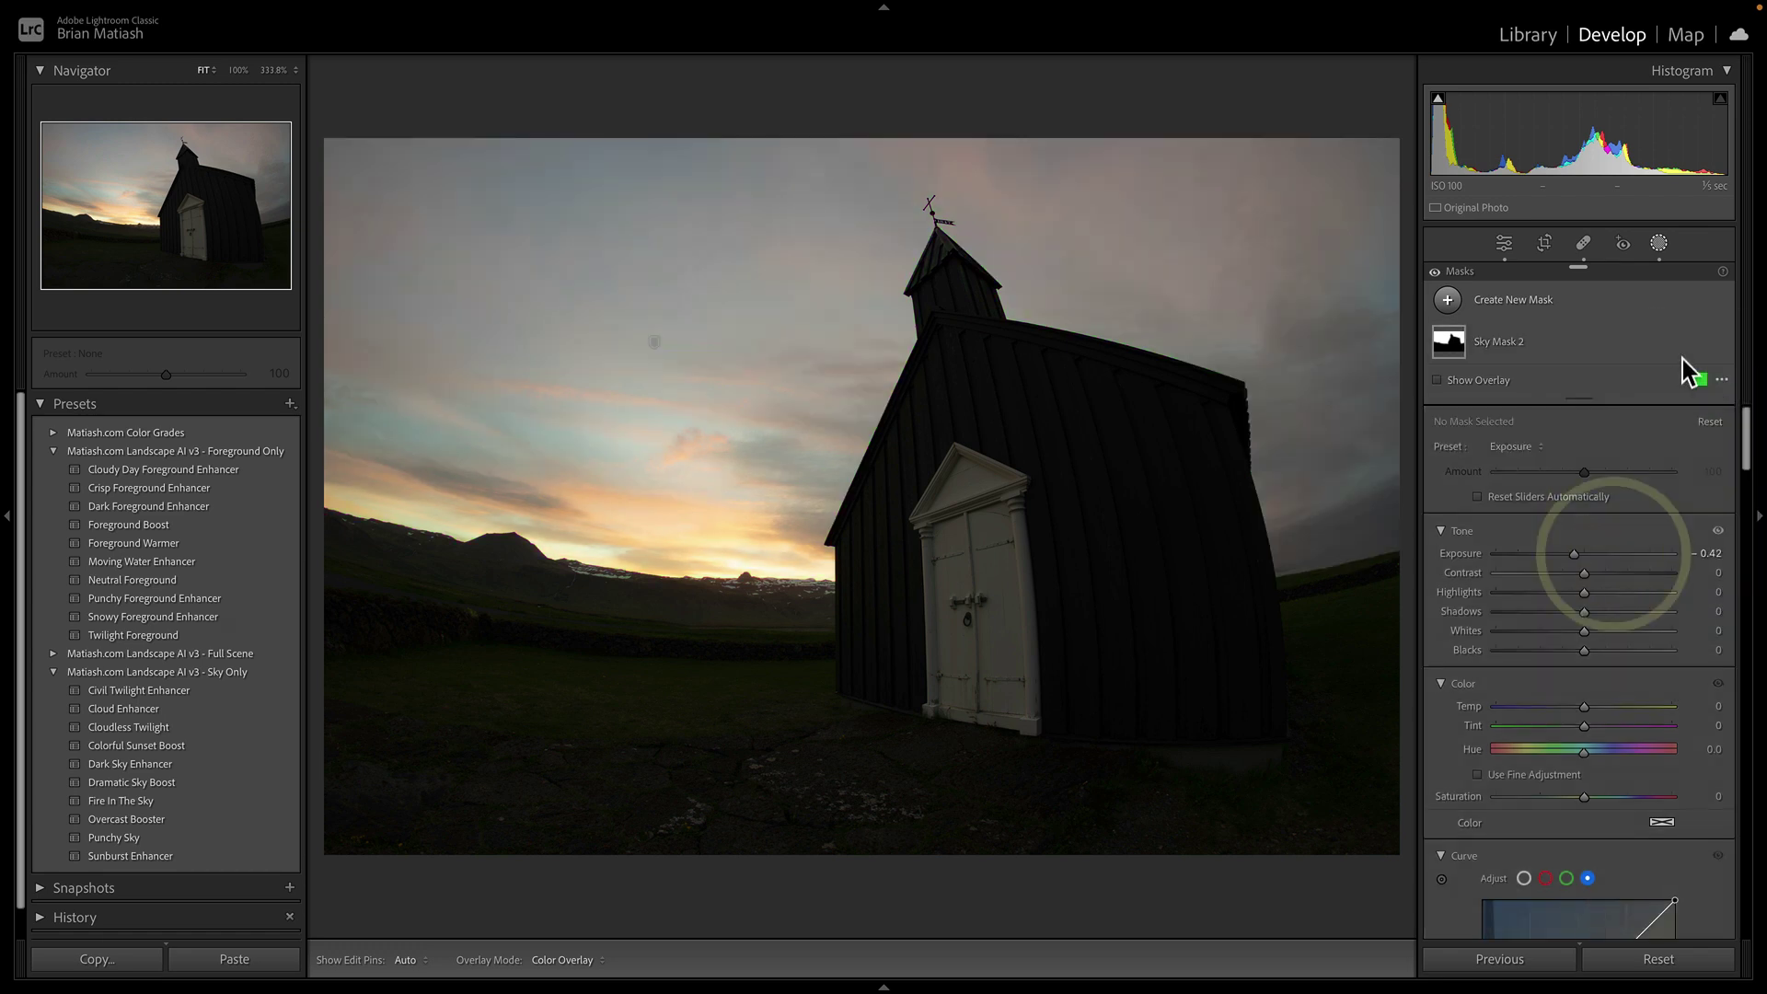
- Rename 'Sky Mask 2' to 'Sky Mask' by removing the trailing number
click(1701, 342)
click(1675, 351)
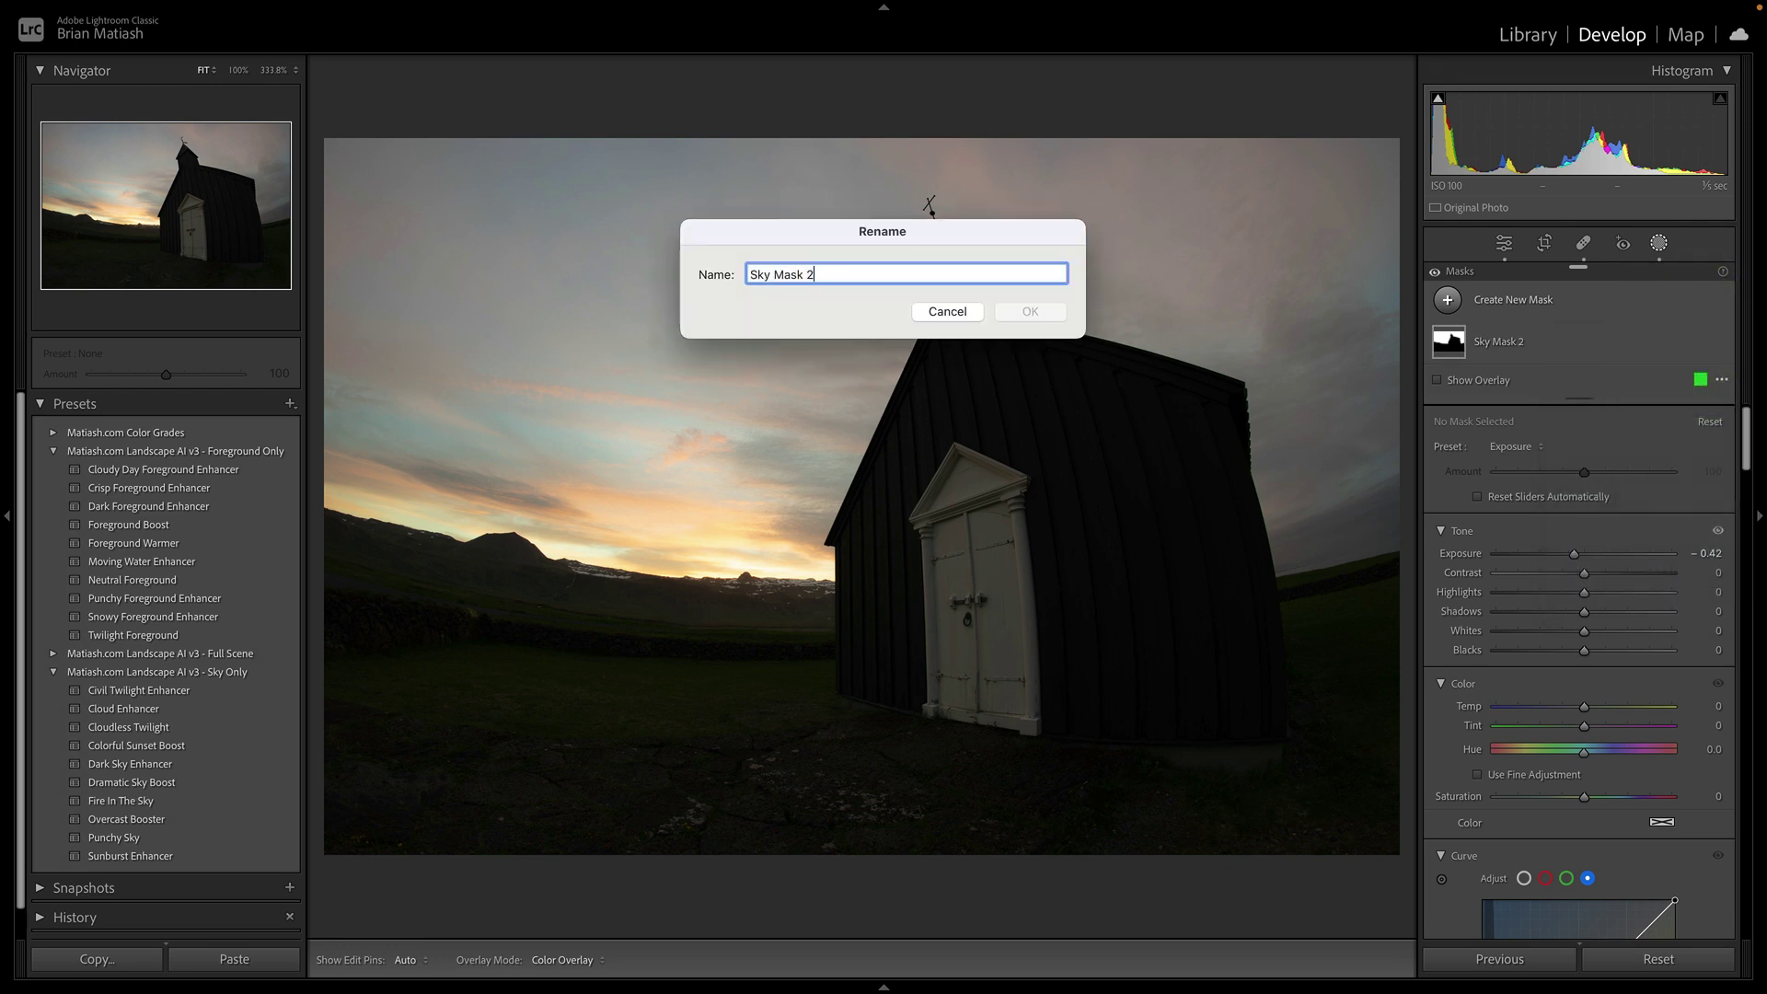
key(BackSpace)
key(BackSpace)
key(Return)
mouse_move(1453, 342)
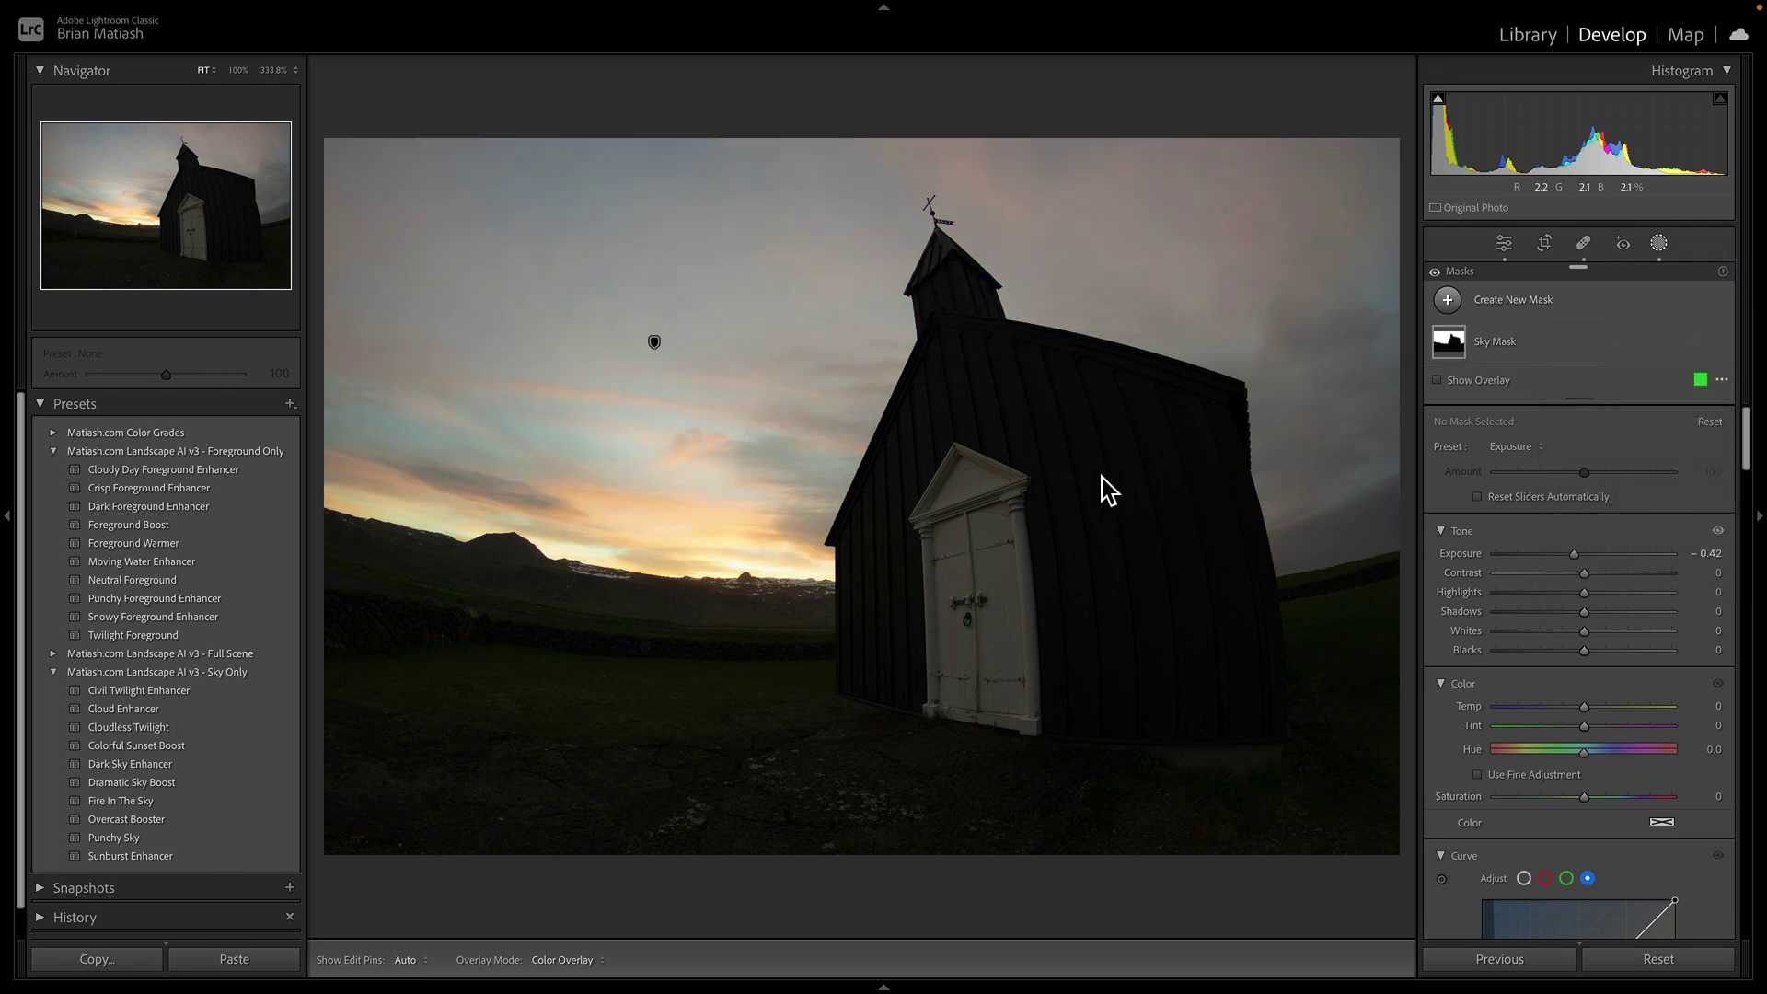
click(1537, 312)
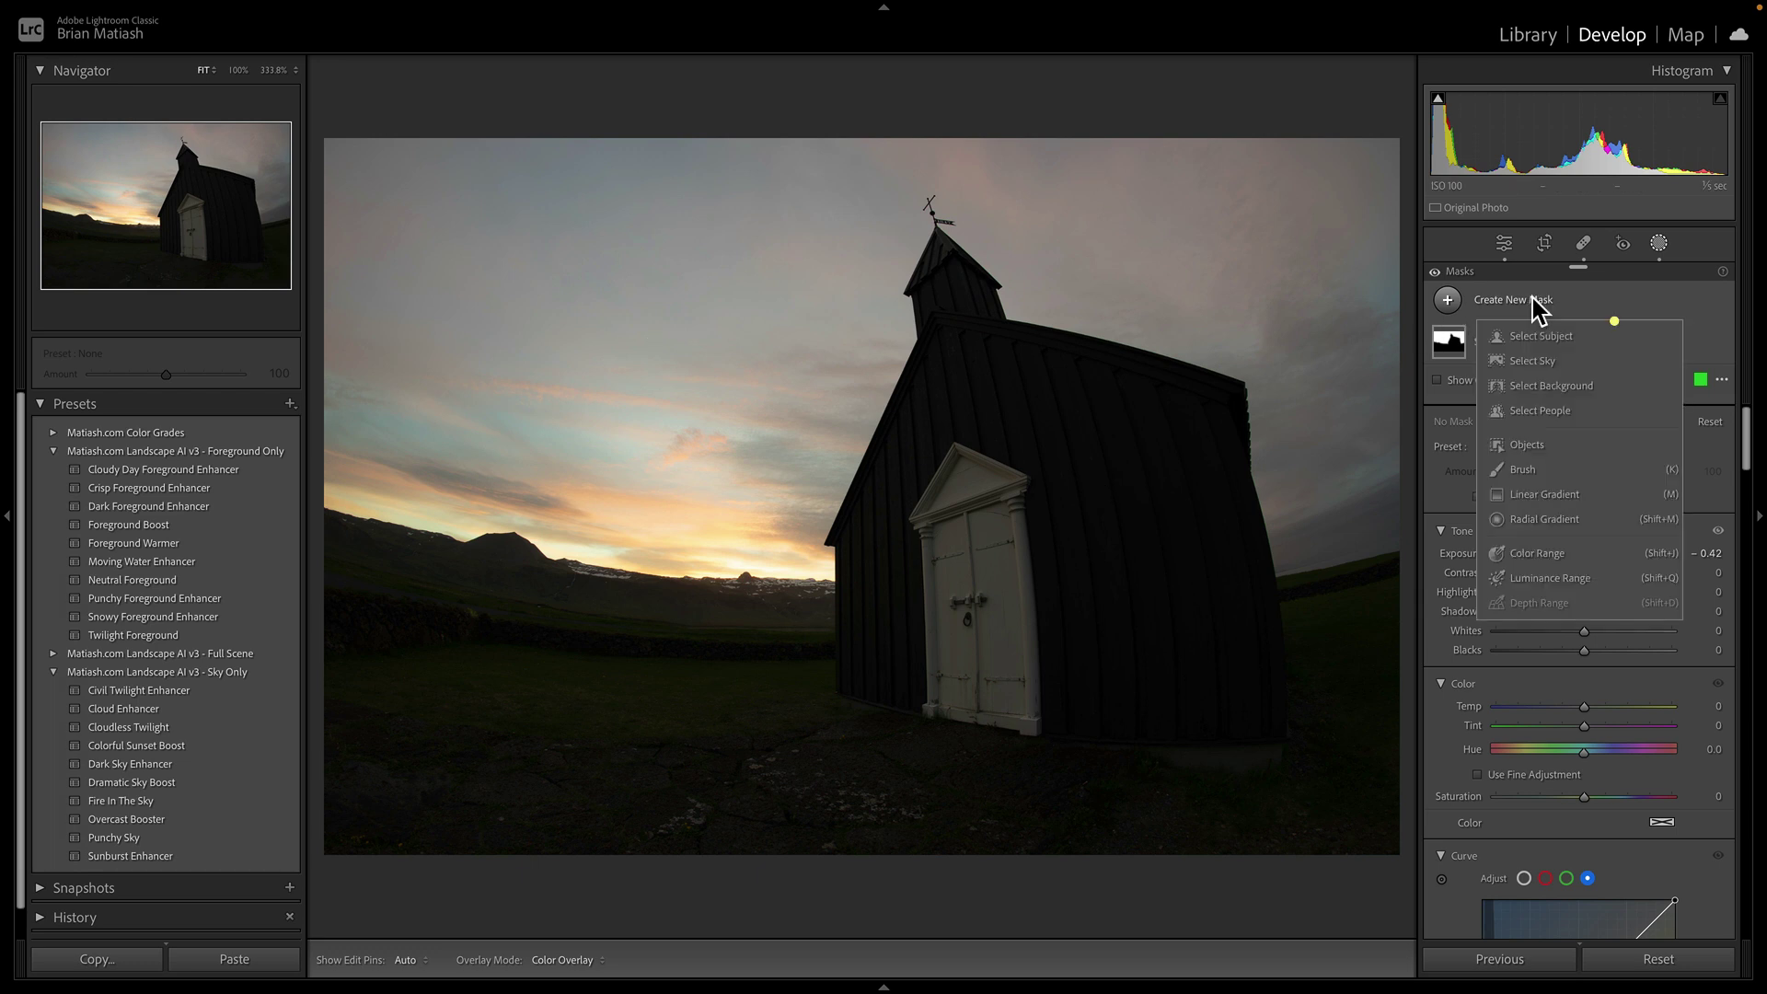
- Add a Select Sky mask, invert it onto the church and land, and name it 'Foreground Mask'
click(1549, 365)
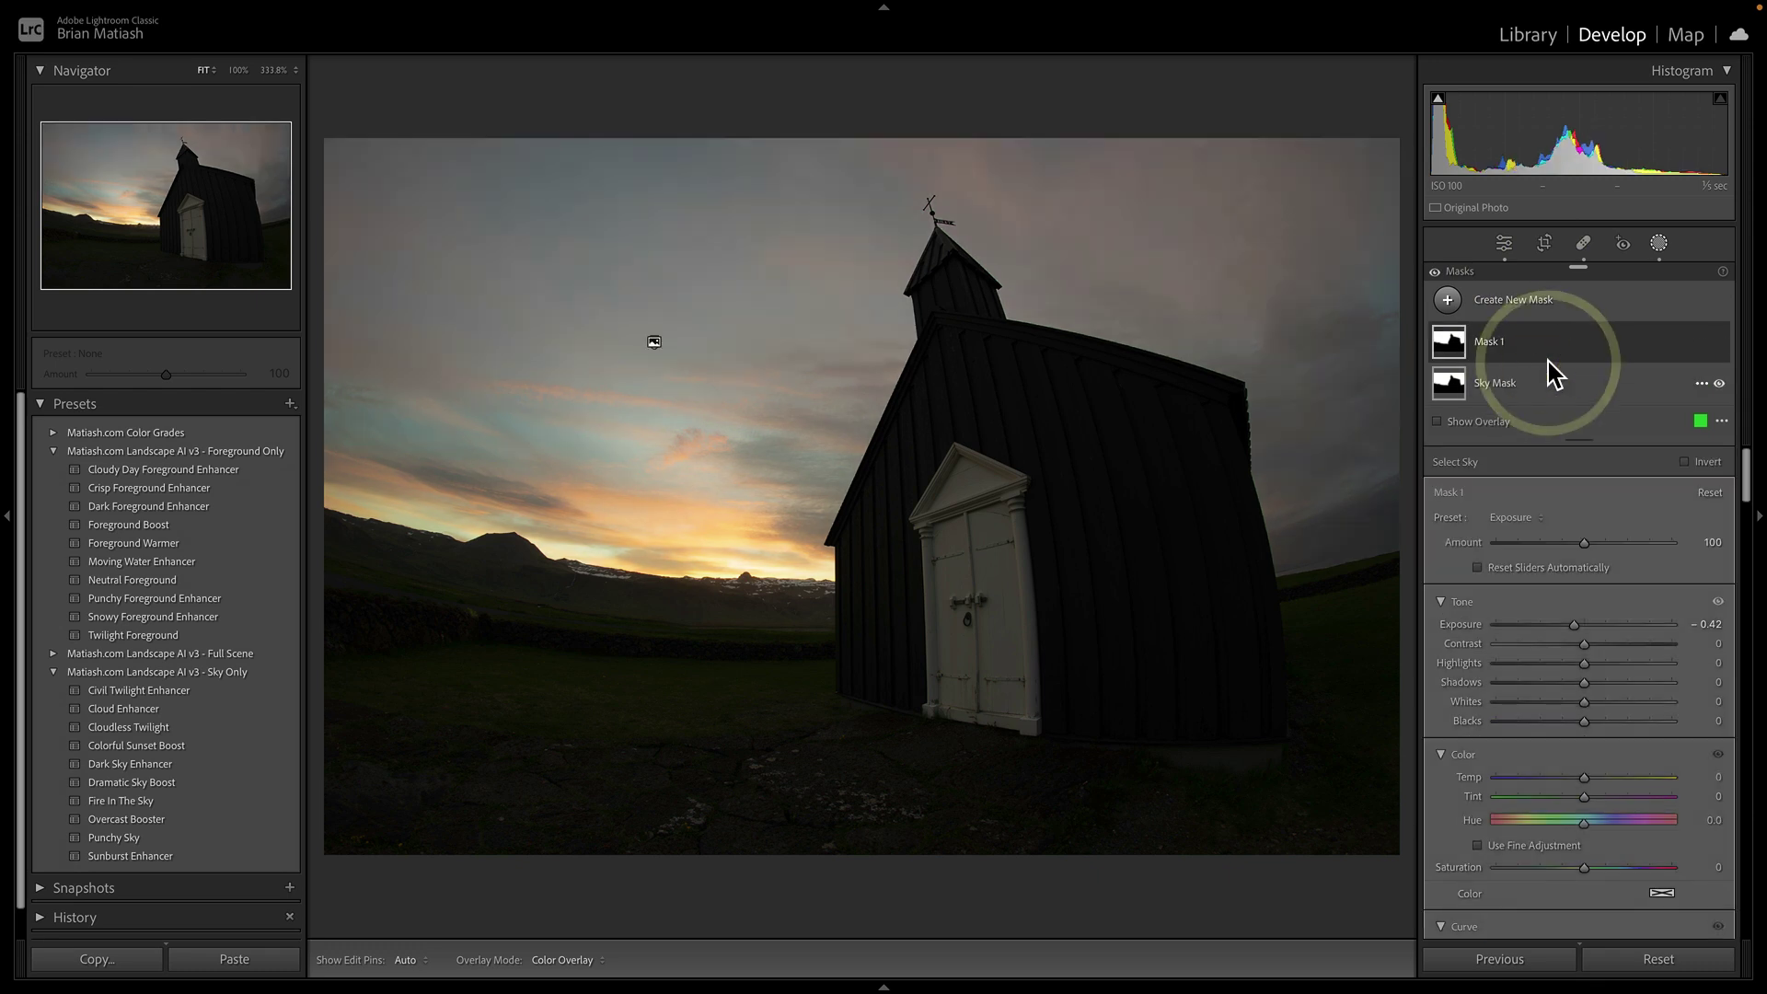
click(1701, 342)
click(1660, 385)
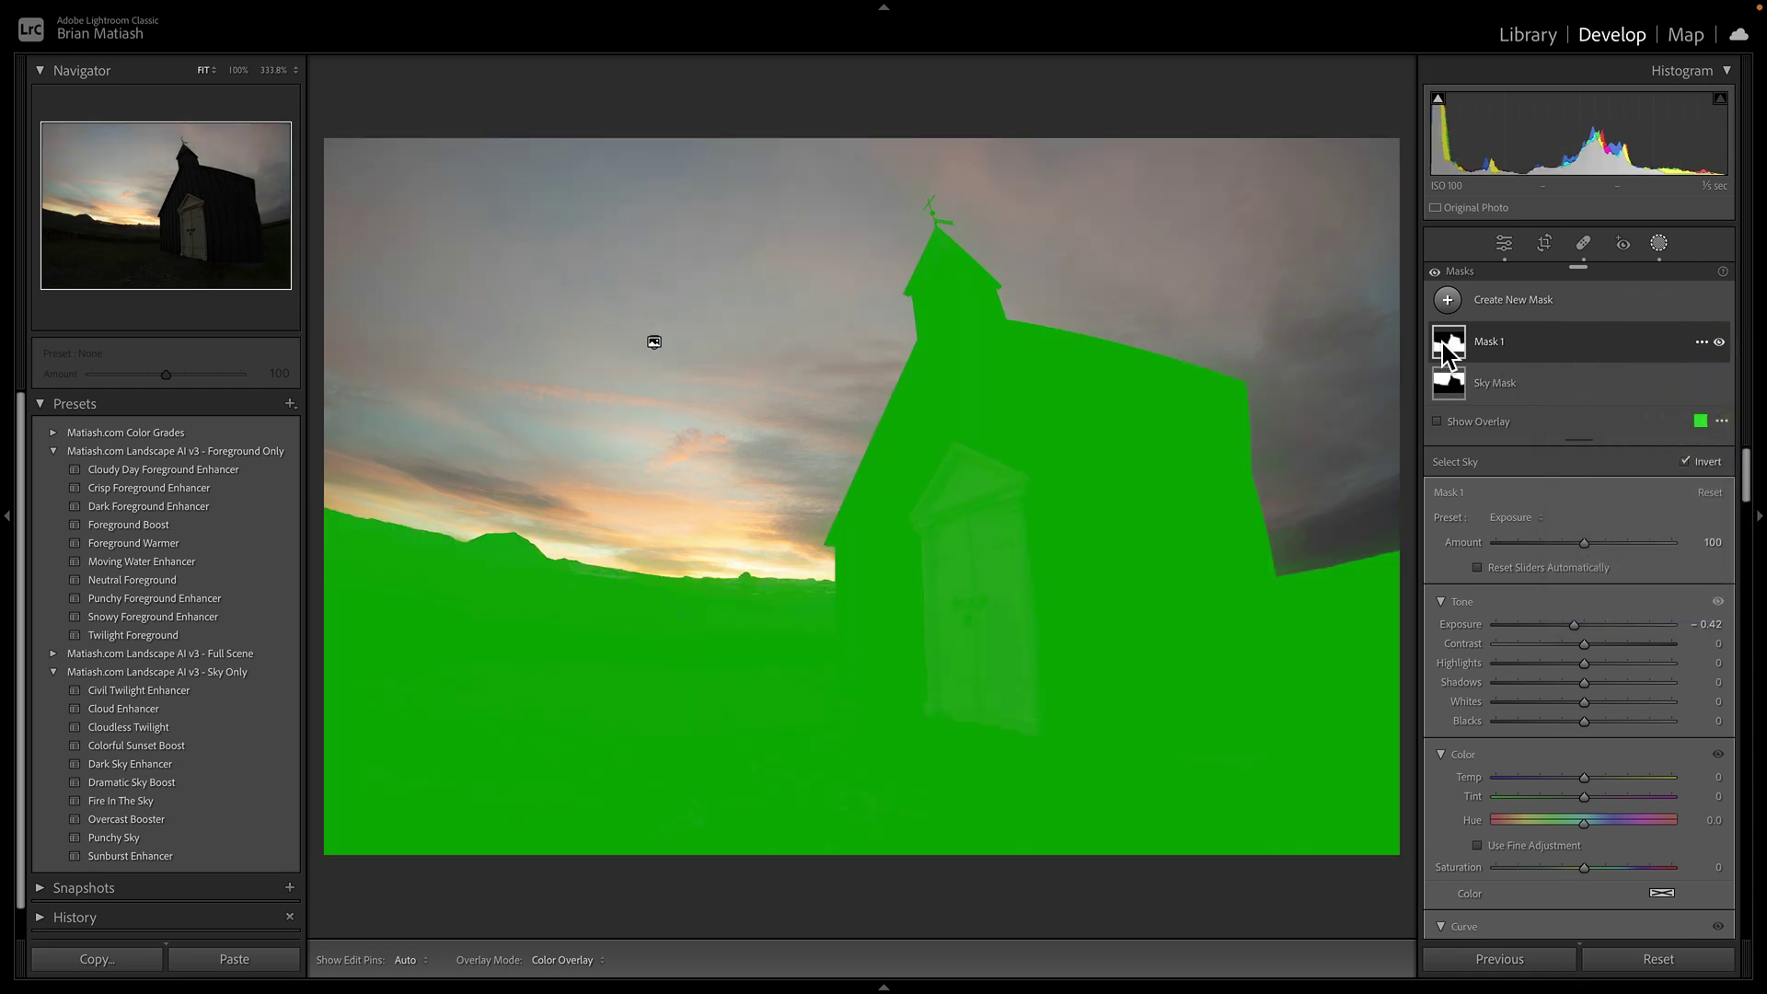
mouse_move(1444, 388)
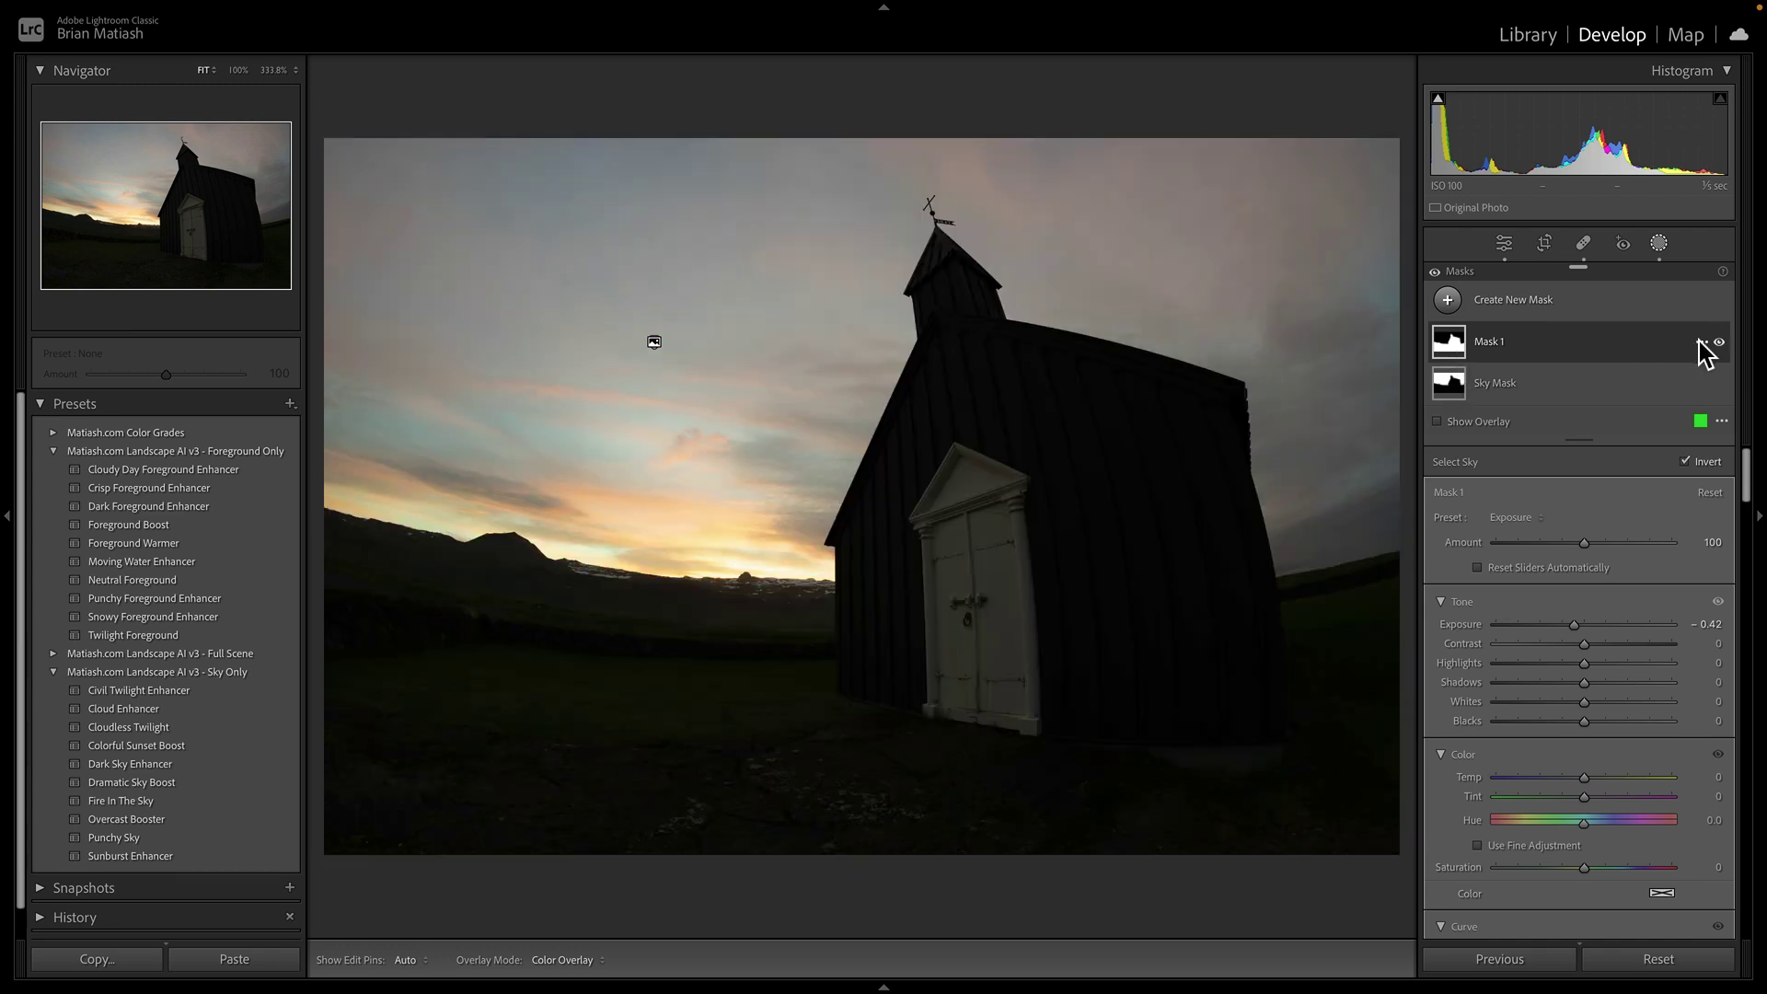
click(1685, 346)
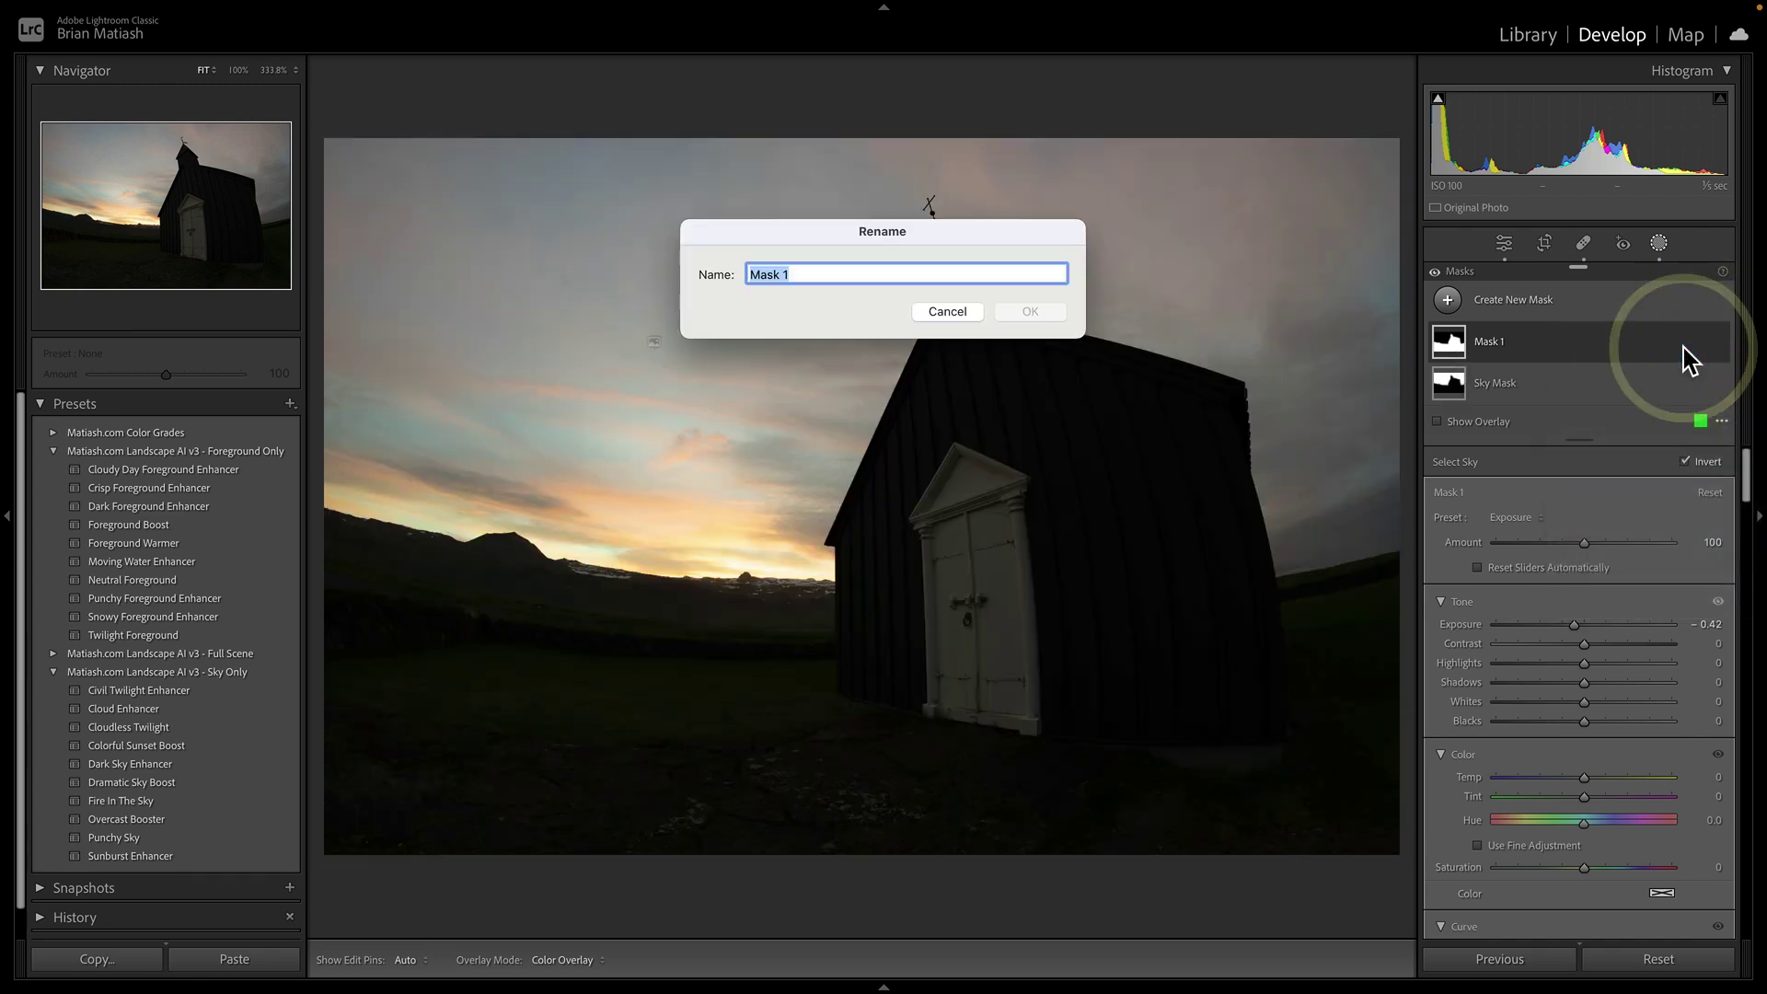
text(Foreground Mask)
key(Return)
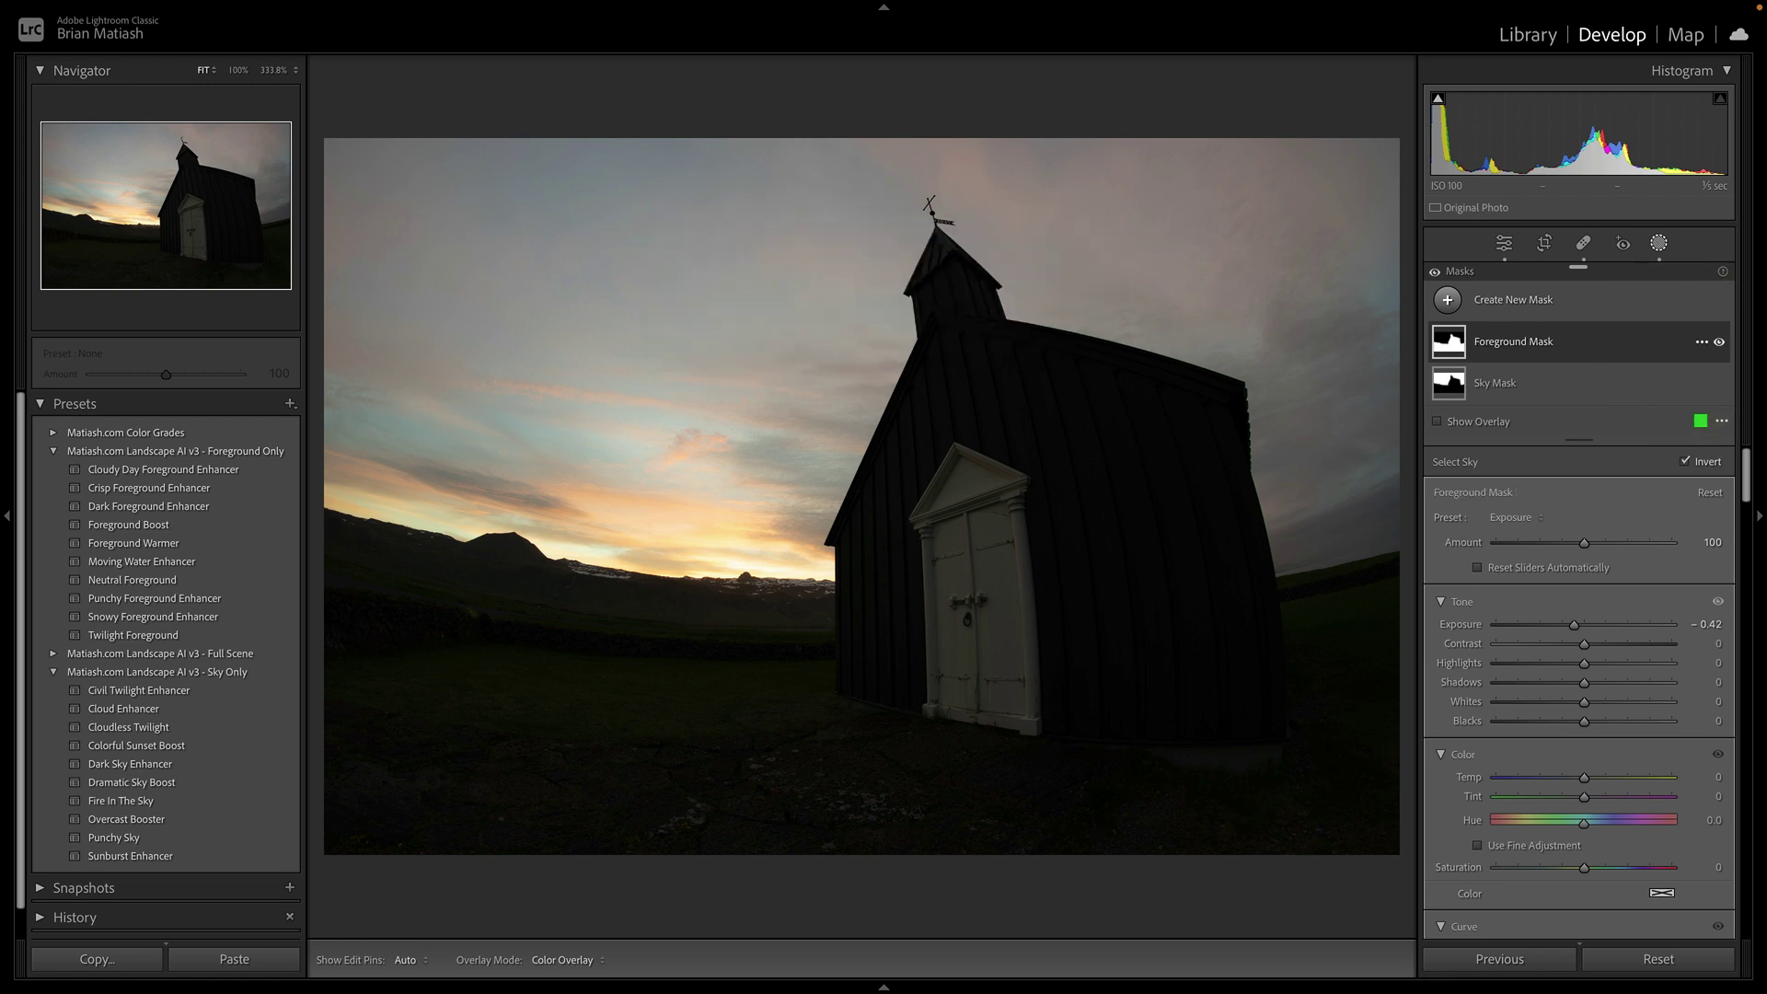
- Select Sky Mask with overlay hidden and check its curve's RGB, green and red channels
click(1597, 377)
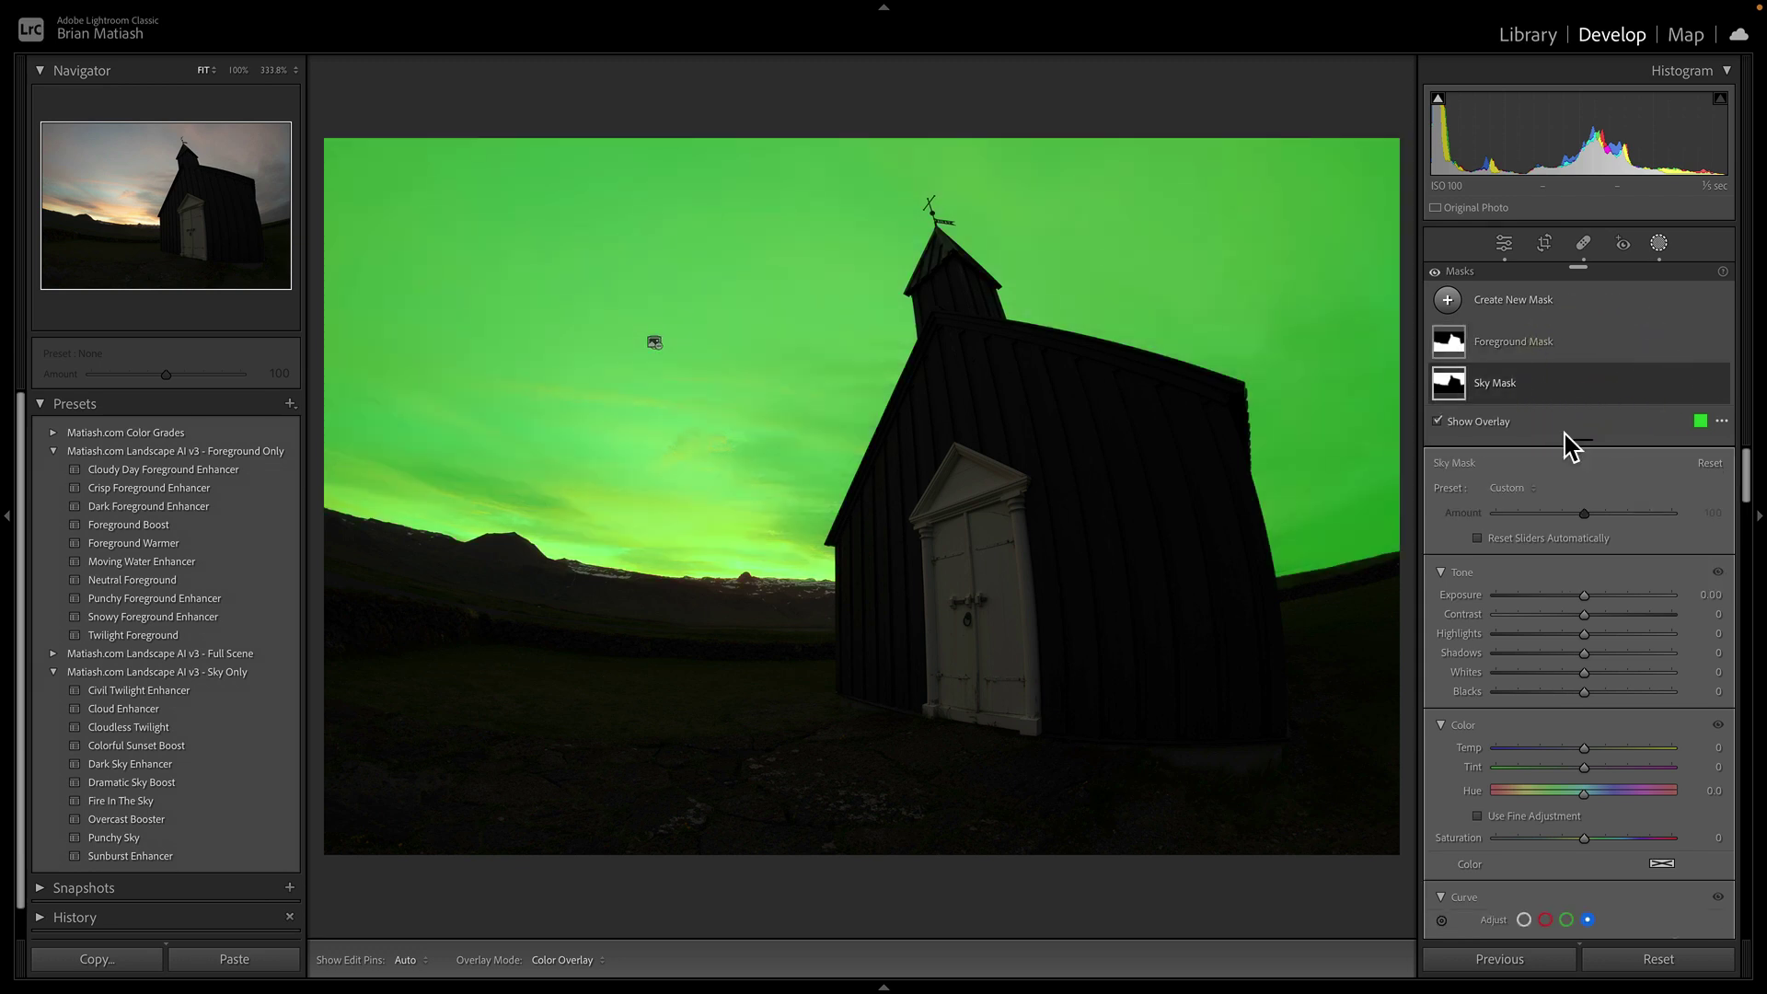
click(1493, 421)
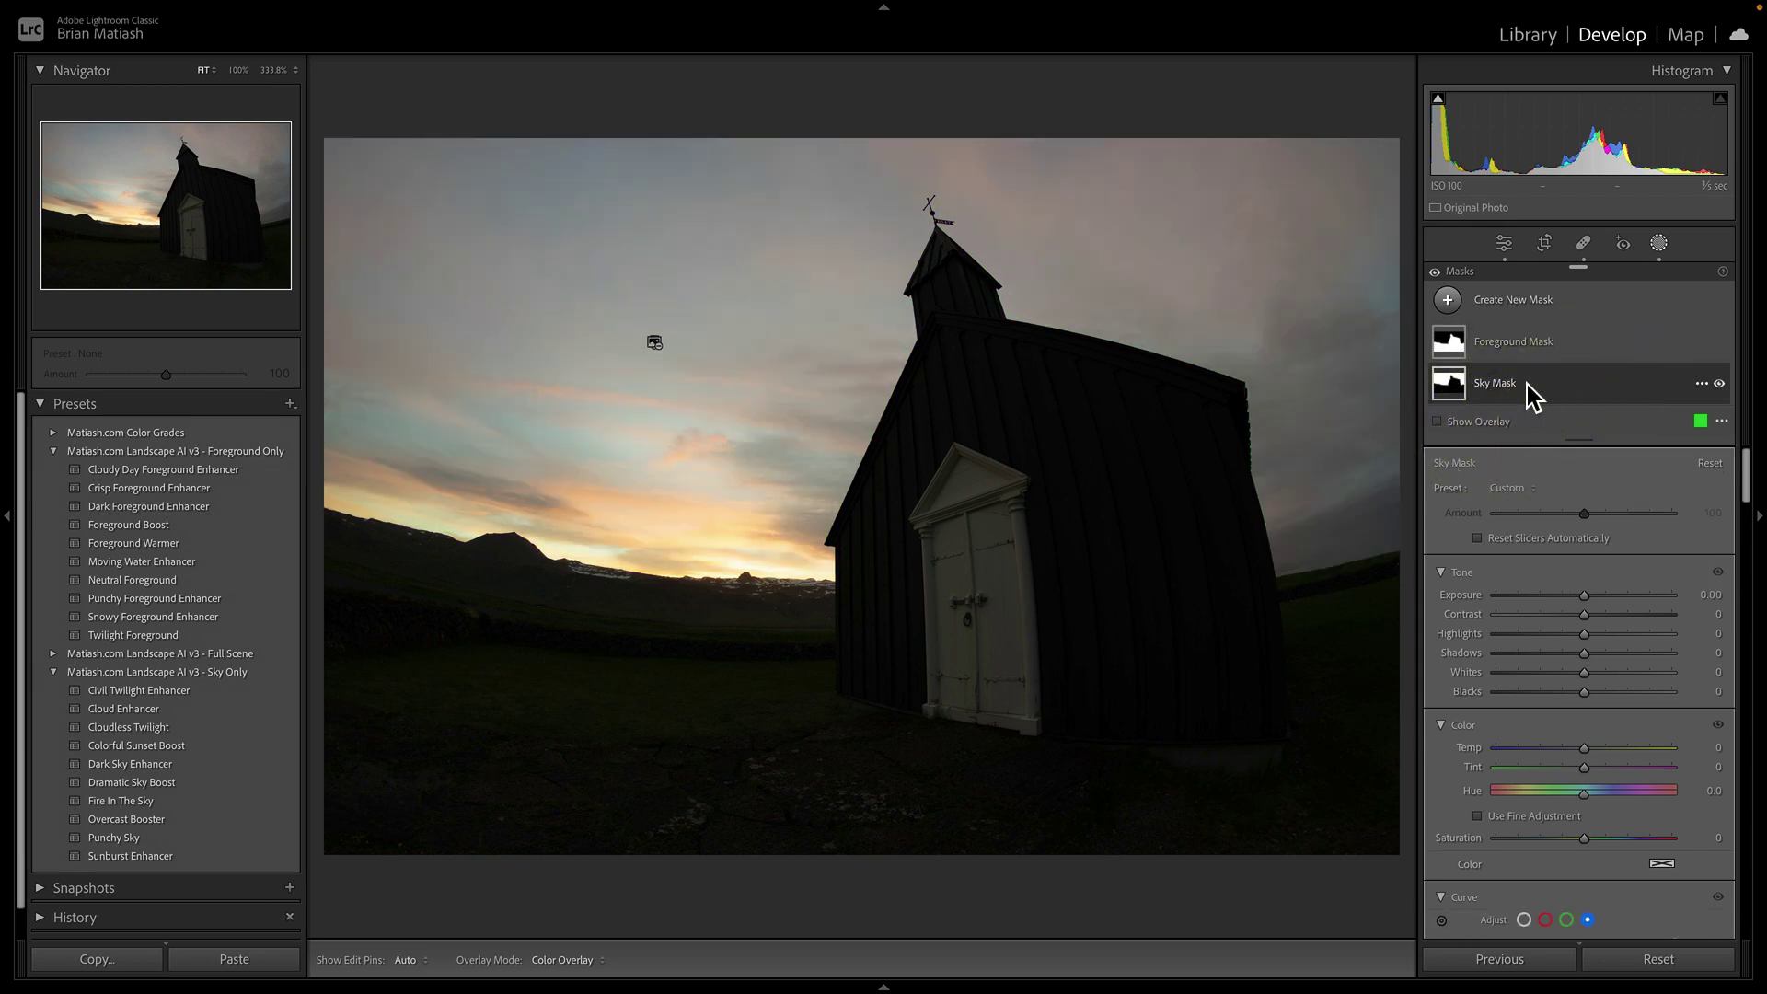
scroll(1515, 541, down, 6)
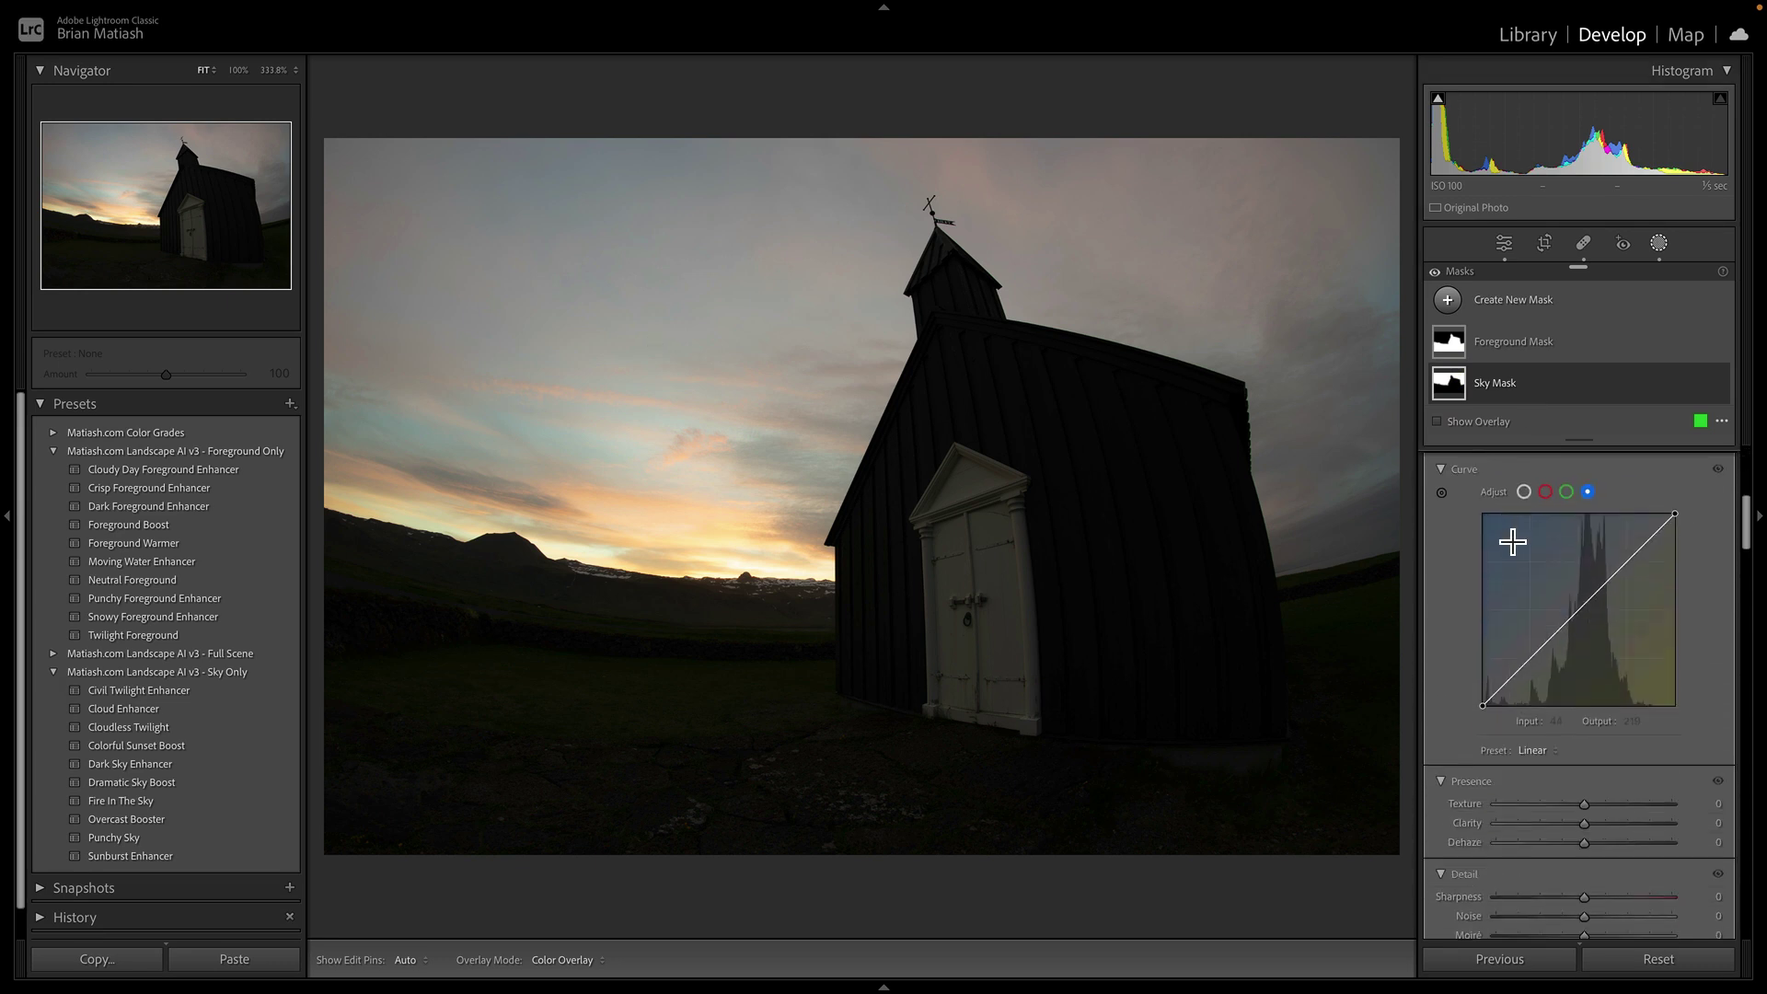
click(1524, 490)
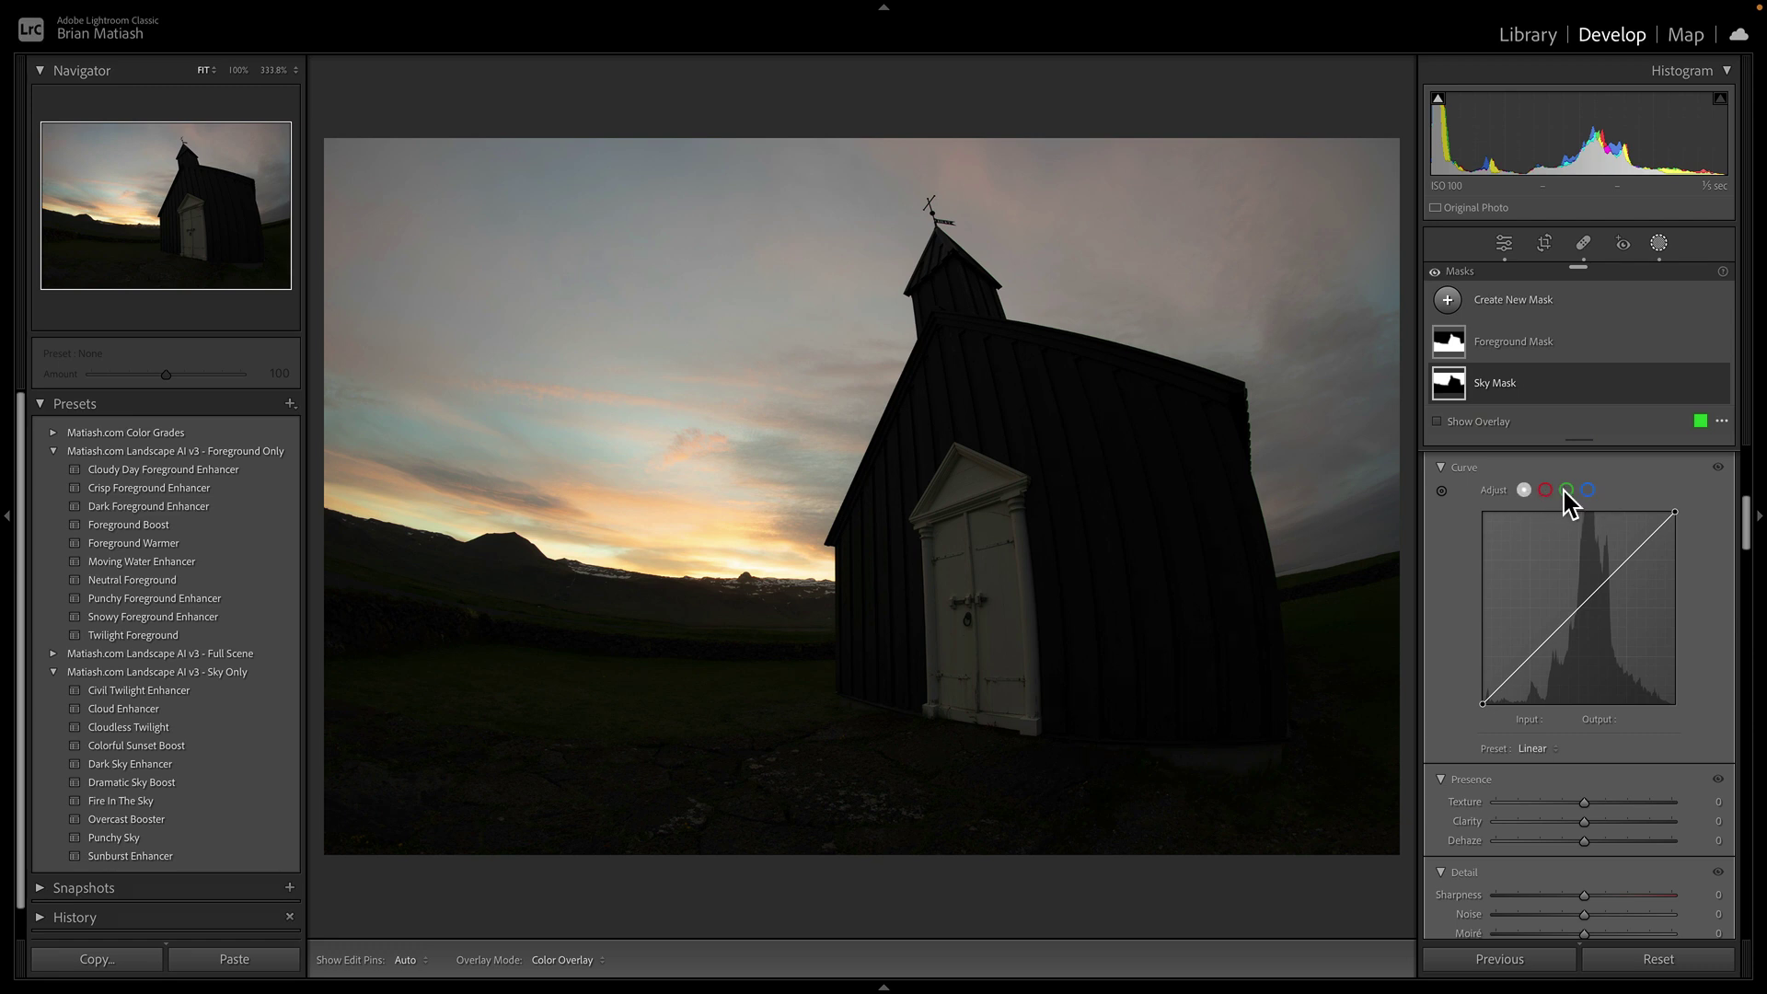
click(1566, 490)
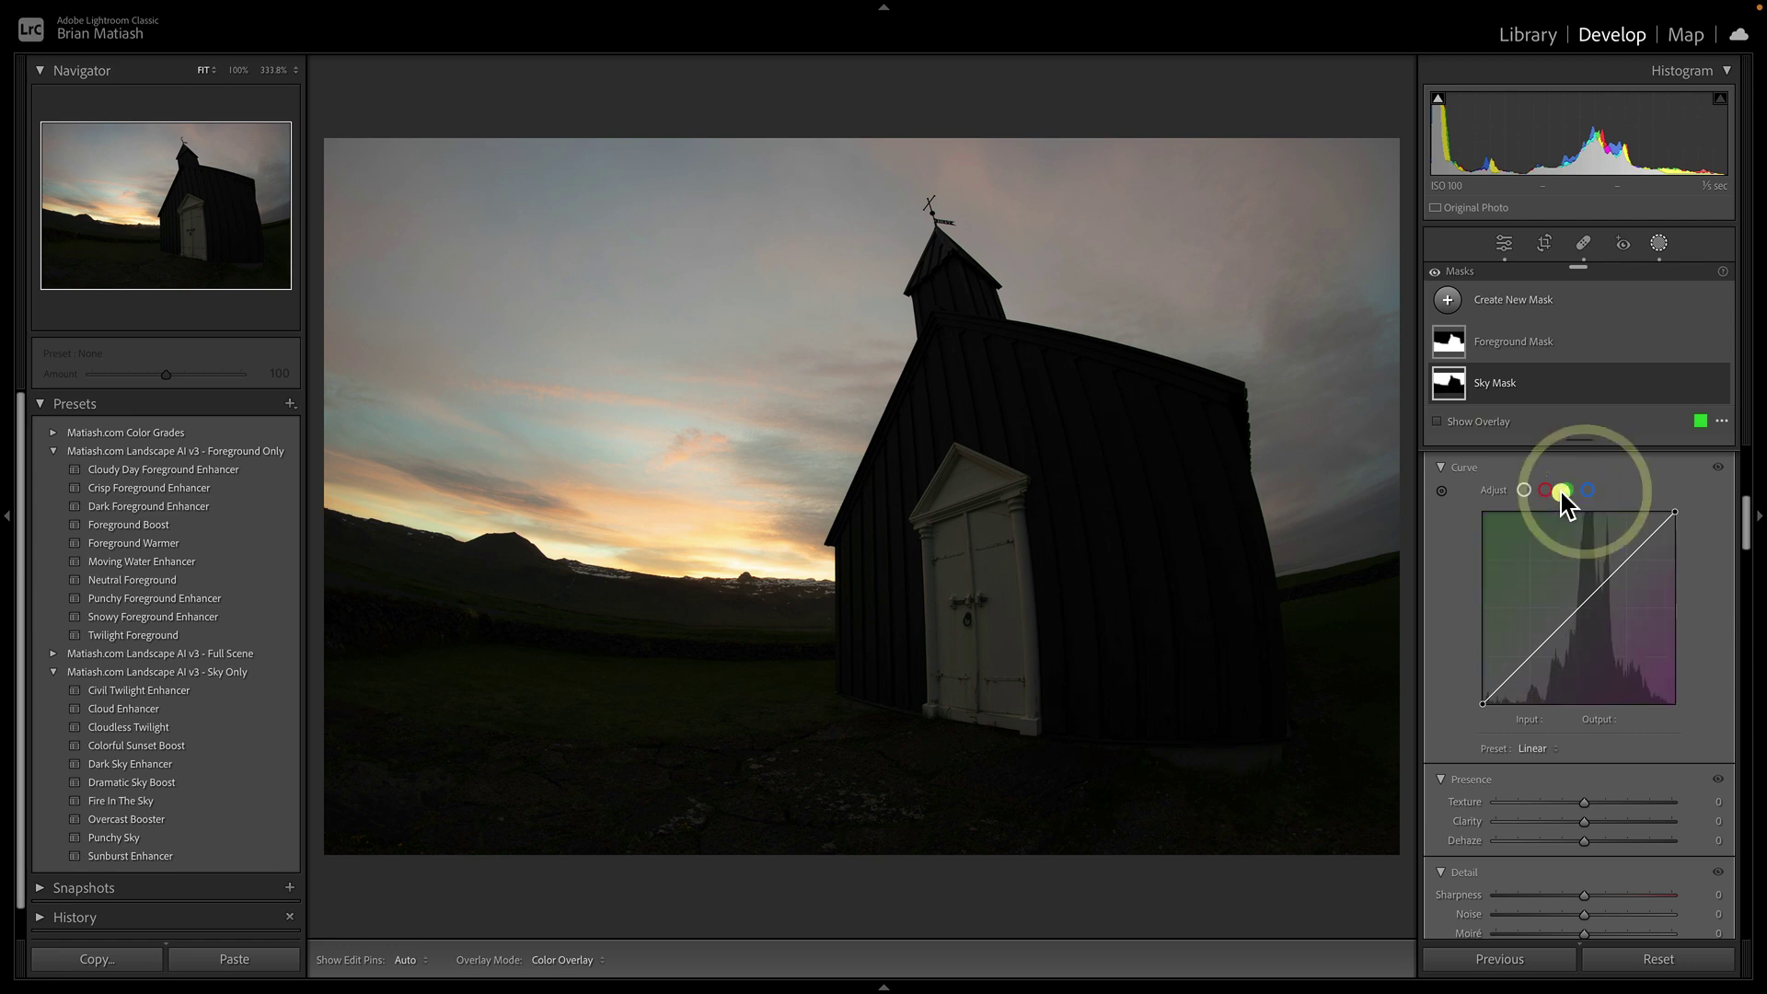
click(1545, 492)
click(1527, 491)
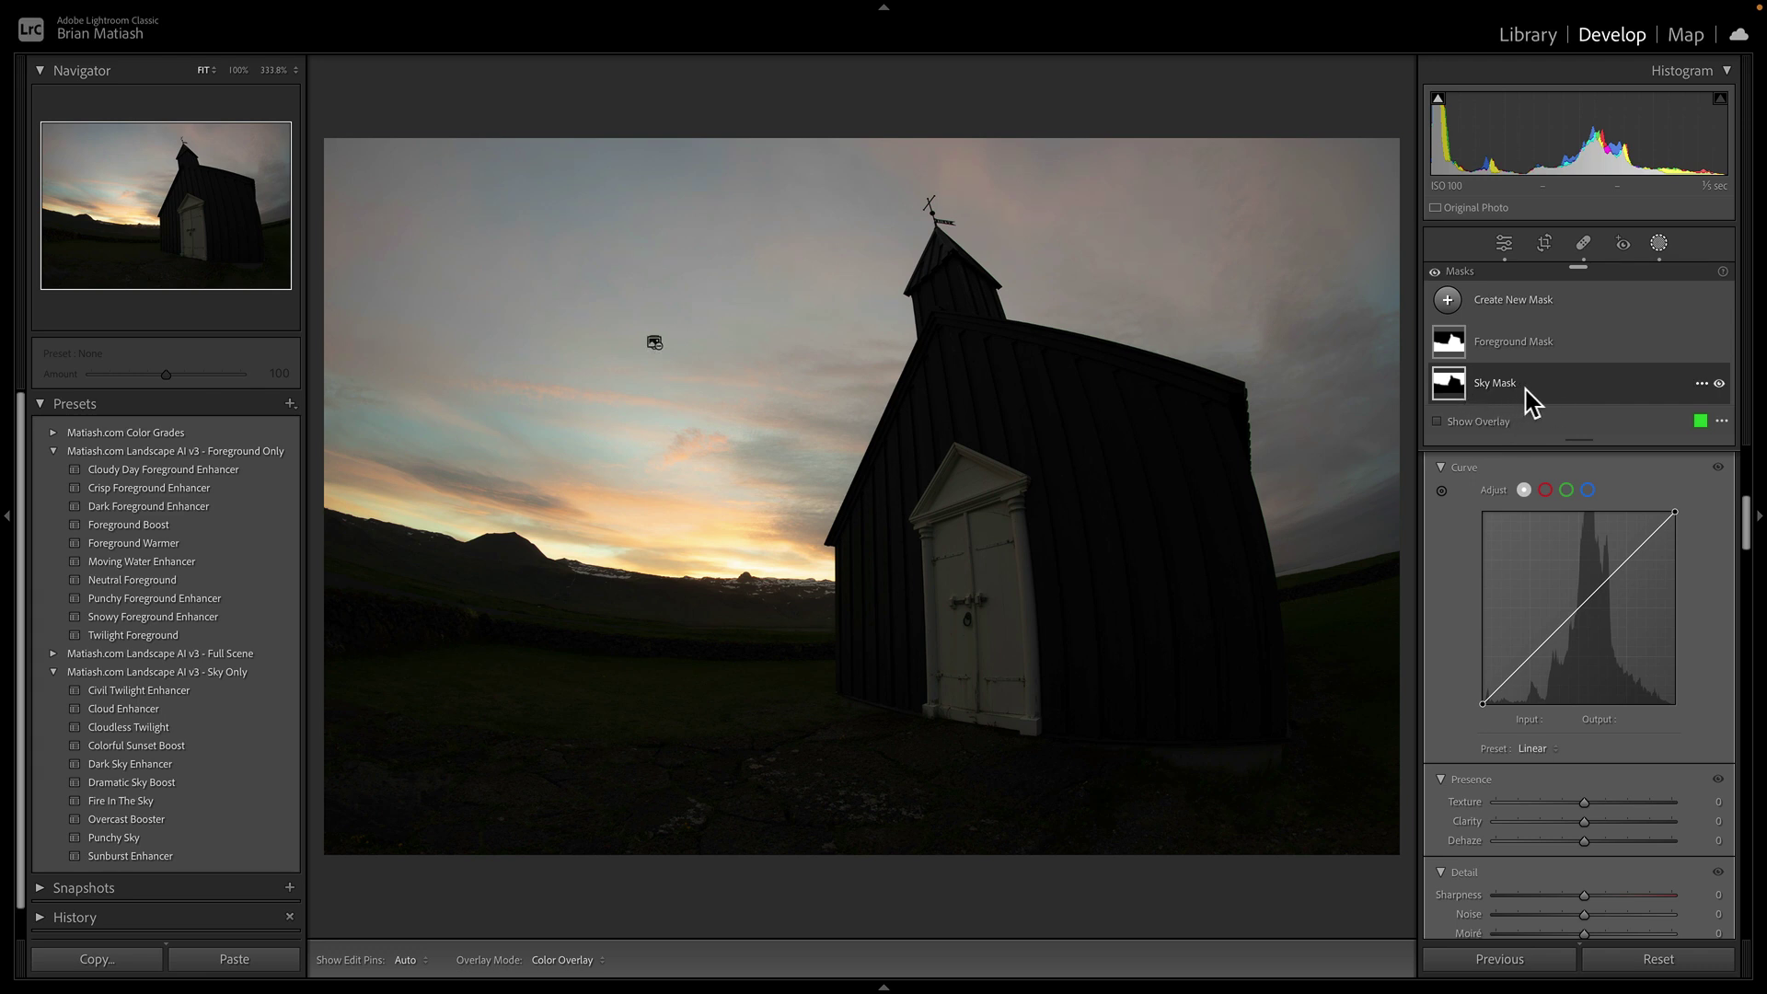
mouse_move(1451, 386)
- Add mid, highlight and shadow points to the Sky Mask curve, setting the shadow point to 65/47
click(1578, 608)
drag(1582, 610, 1630, 560)
click(1639, 561)
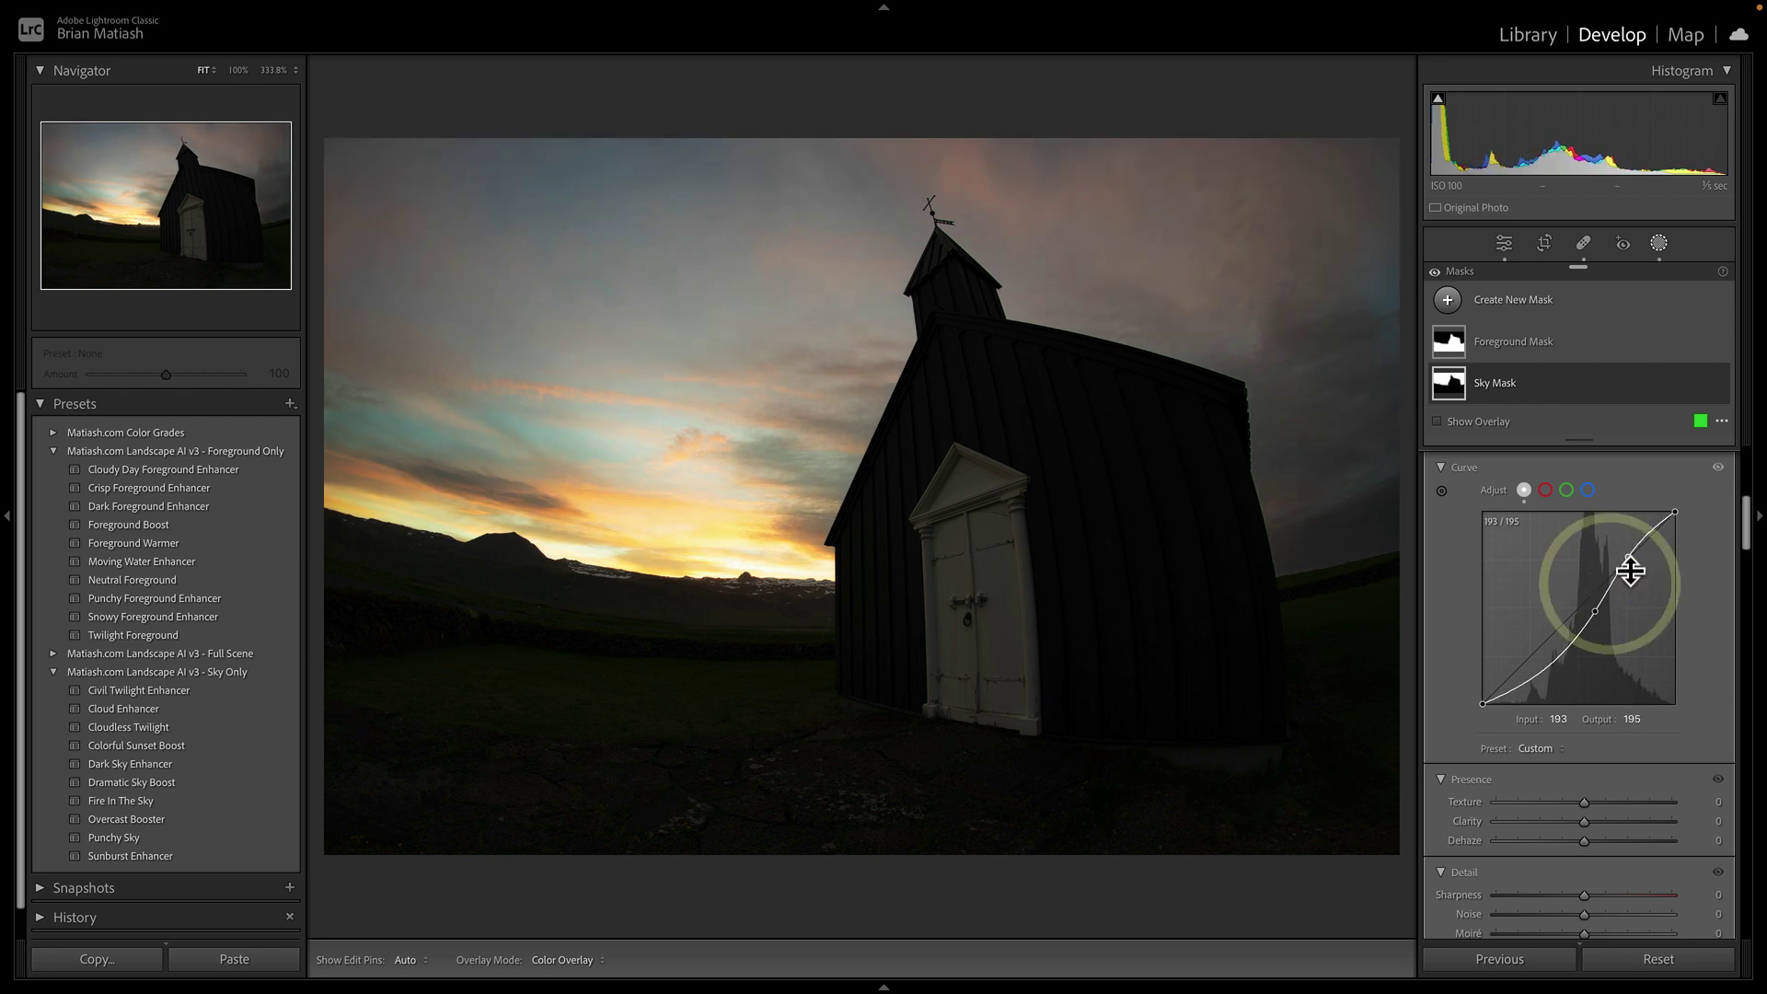
click(1594, 612)
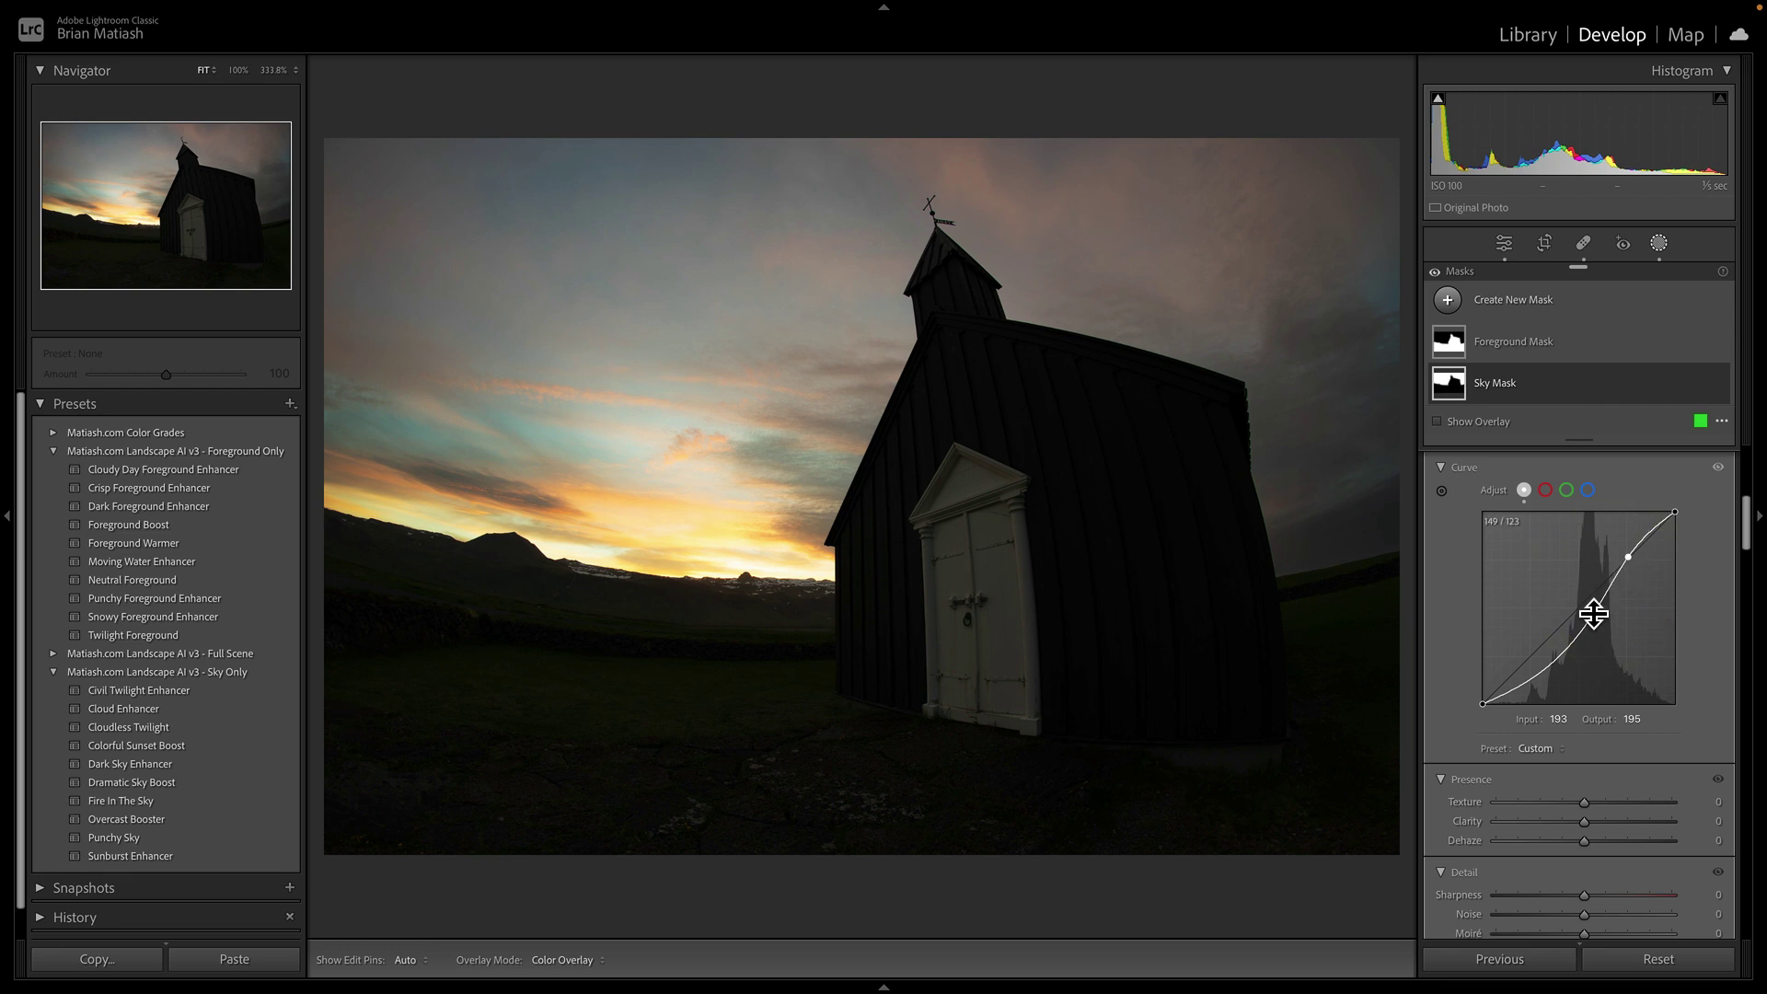
click(1532, 683)
drag(1534, 674, 1531, 668)
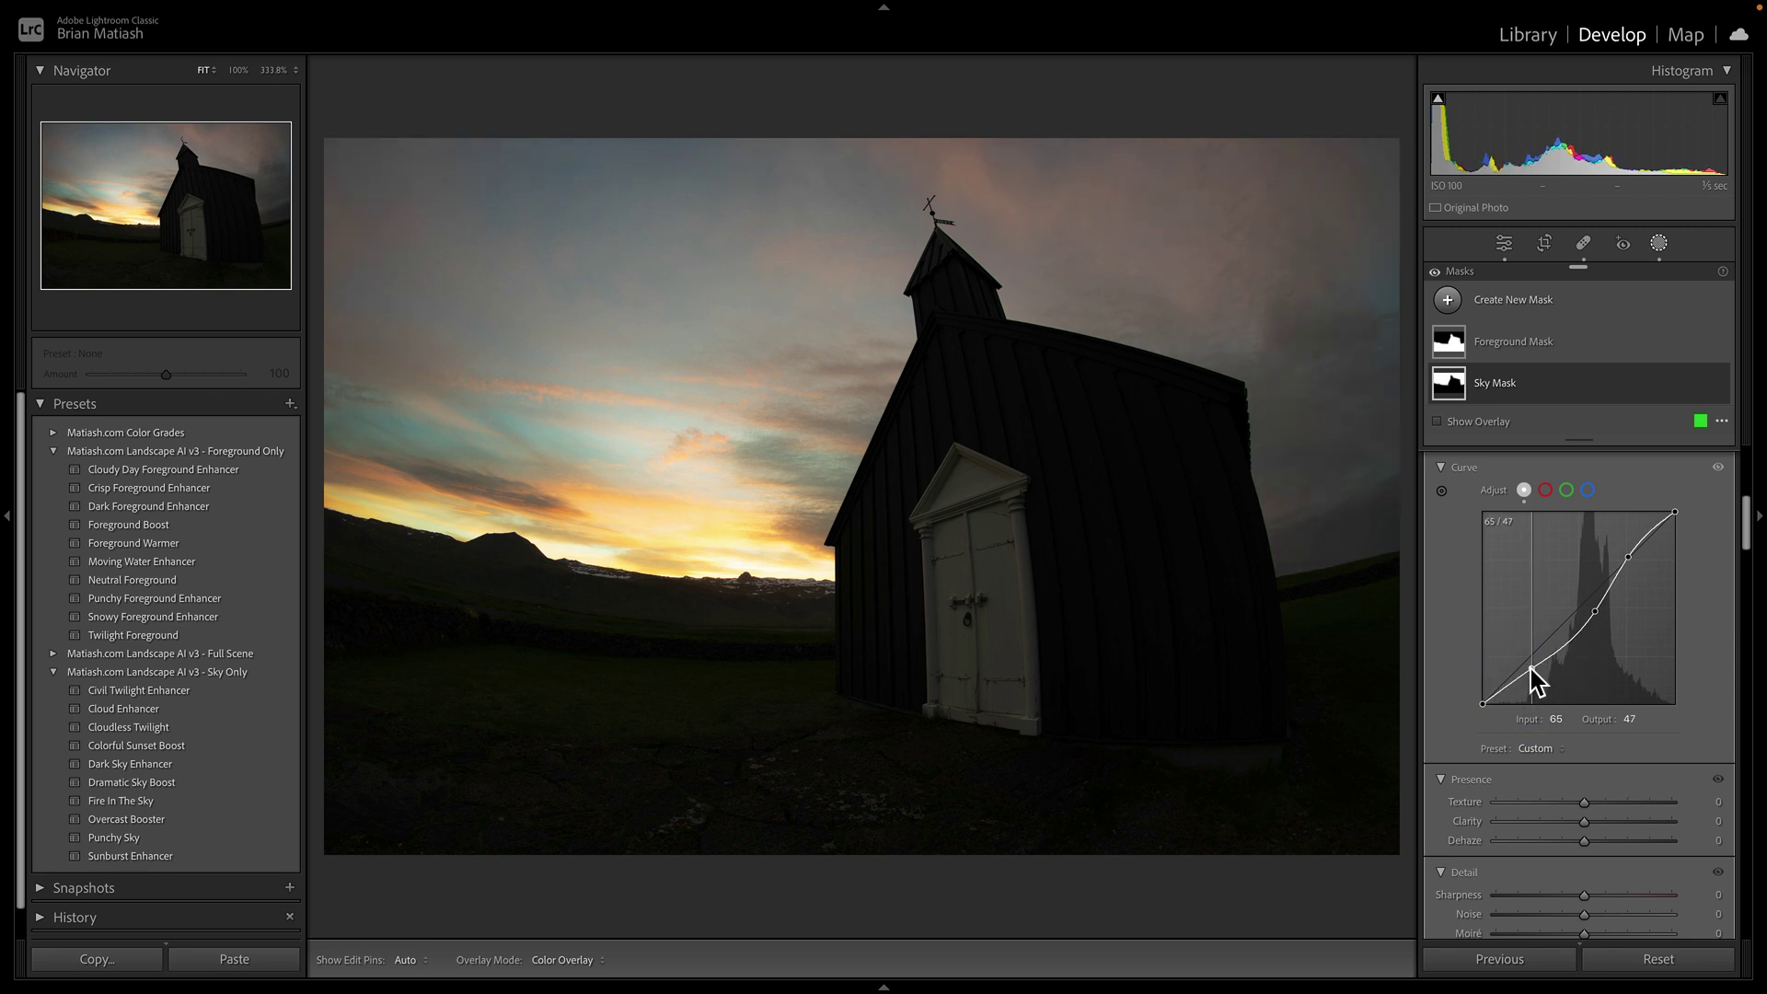
click(1532, 670)
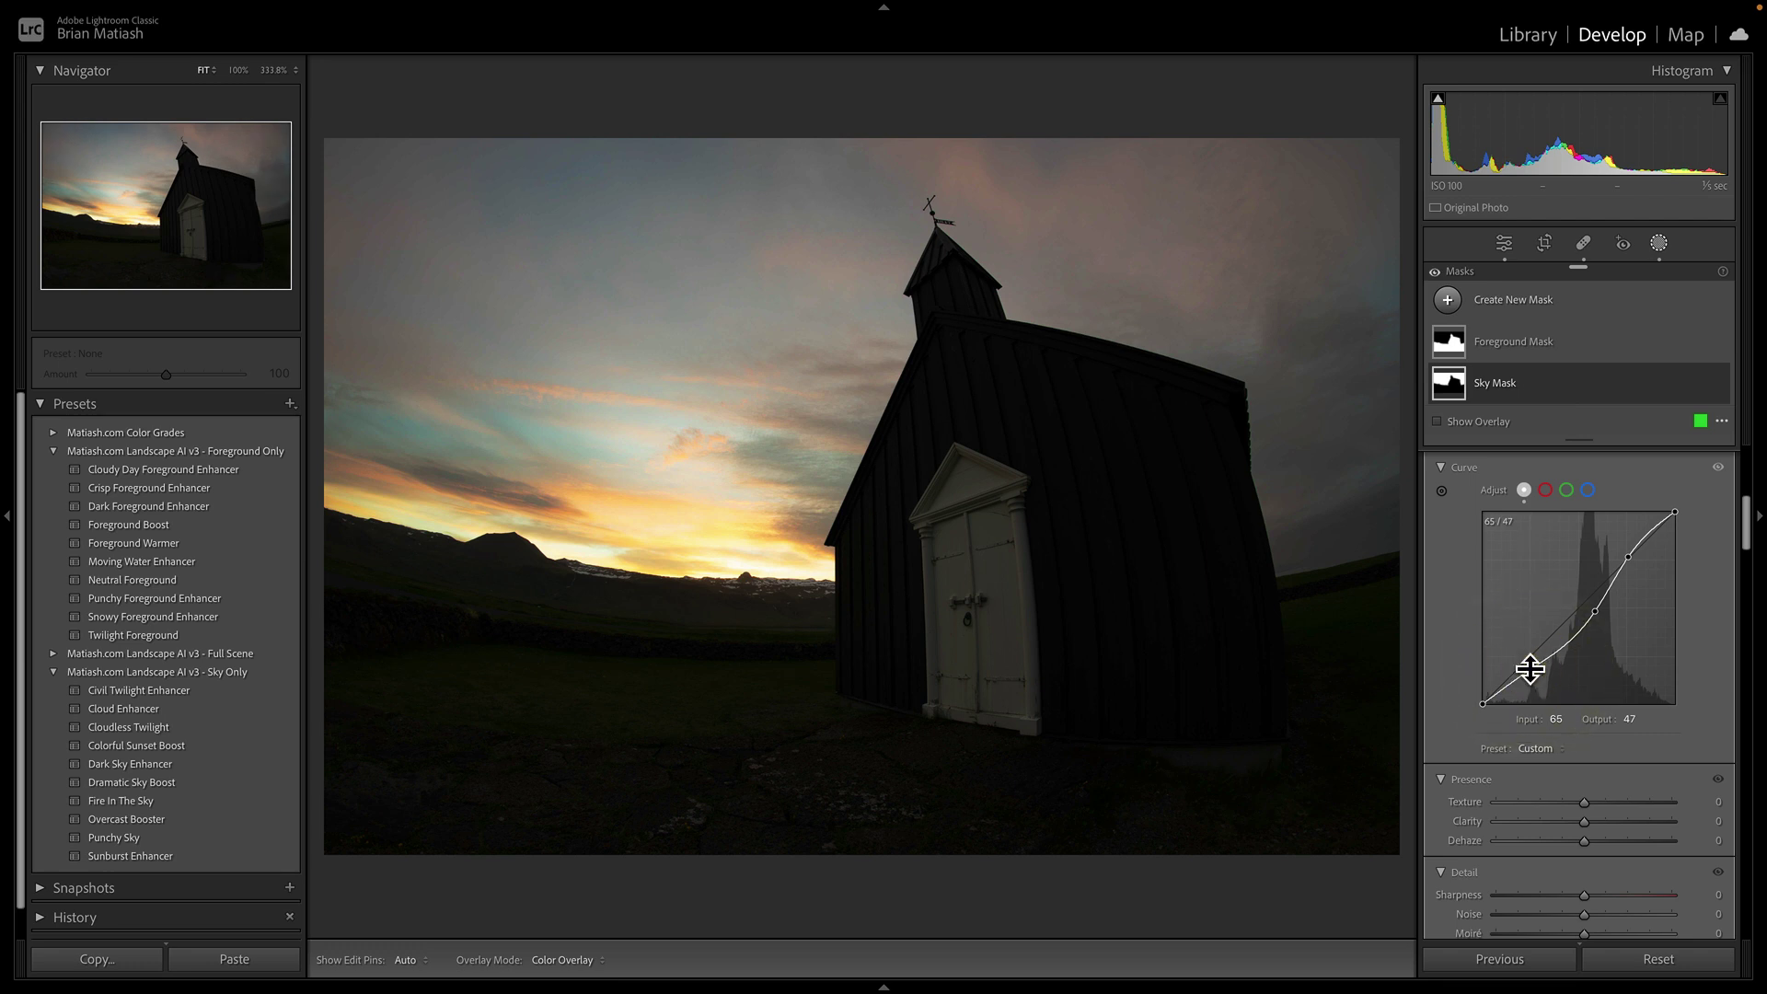
- Toggle the Sky Mask curve off and on to compare before and after
click(1718, 467)
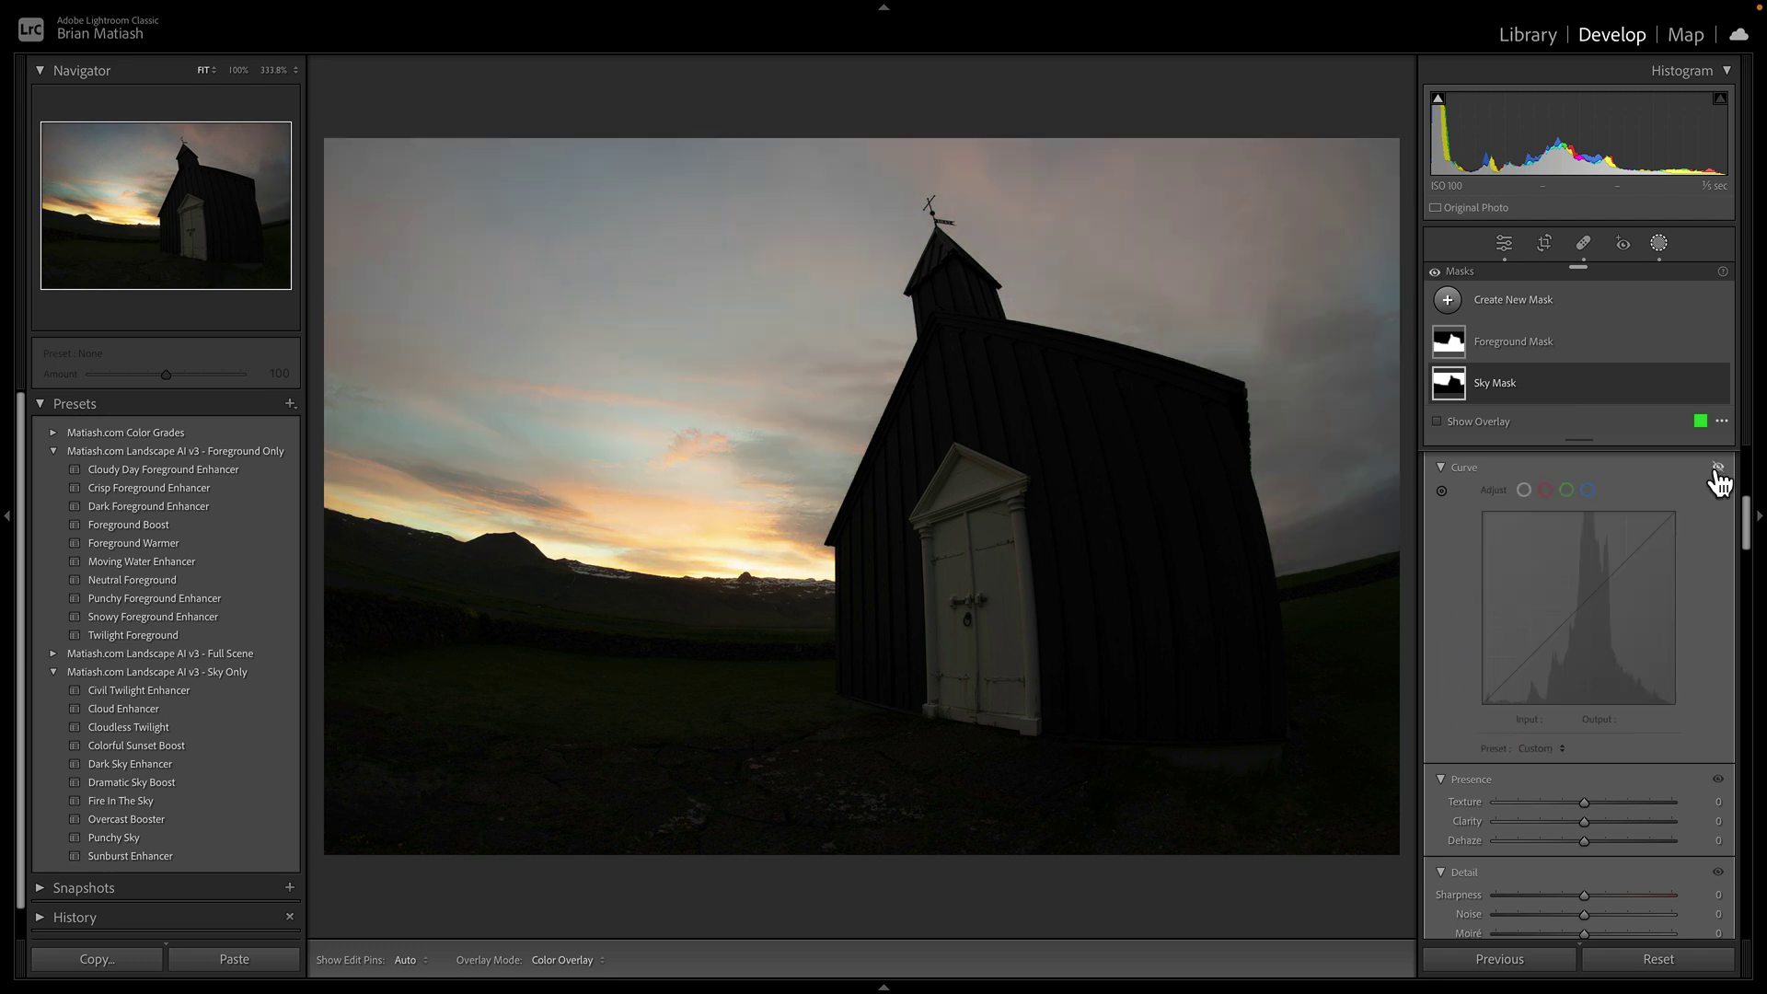
click(1718, 466)
click(1718, 468)
click(1718, 468)
click(1717, 468)
click(1718, 468)
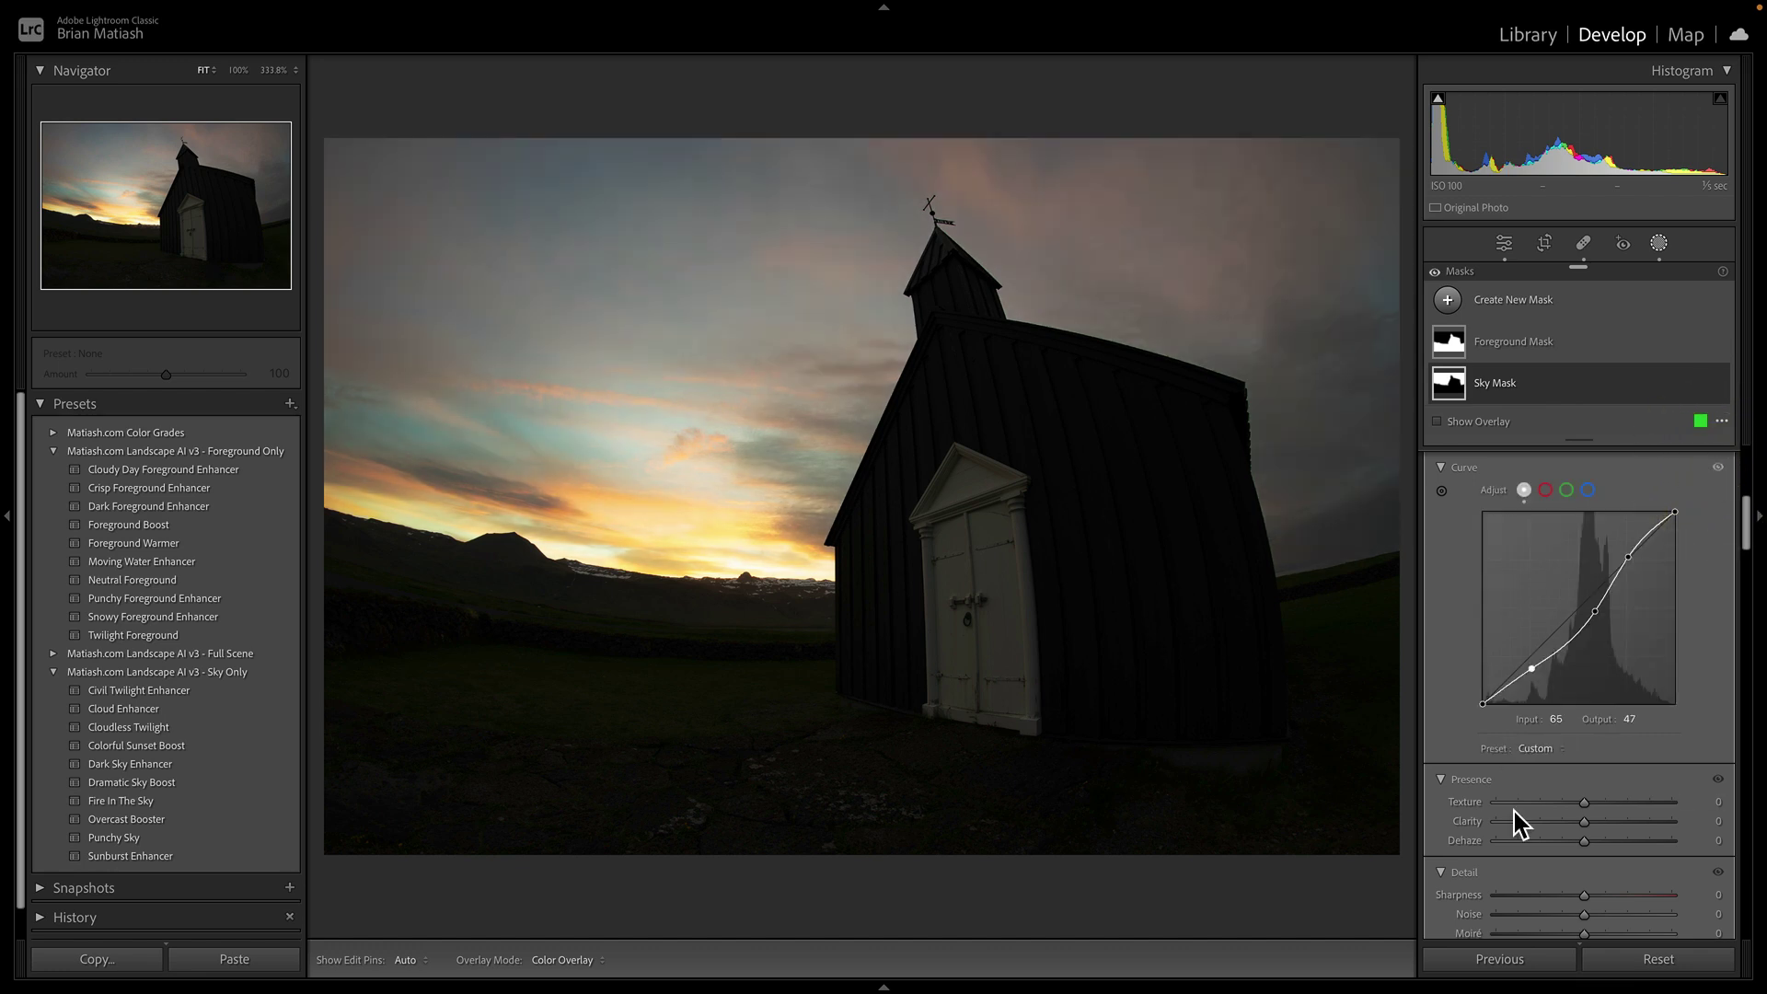
- Raise the Sky Mask exposure to about 0.19
scroll(1519, 813, down, 1)
scroll(1519, 813, up, 5)
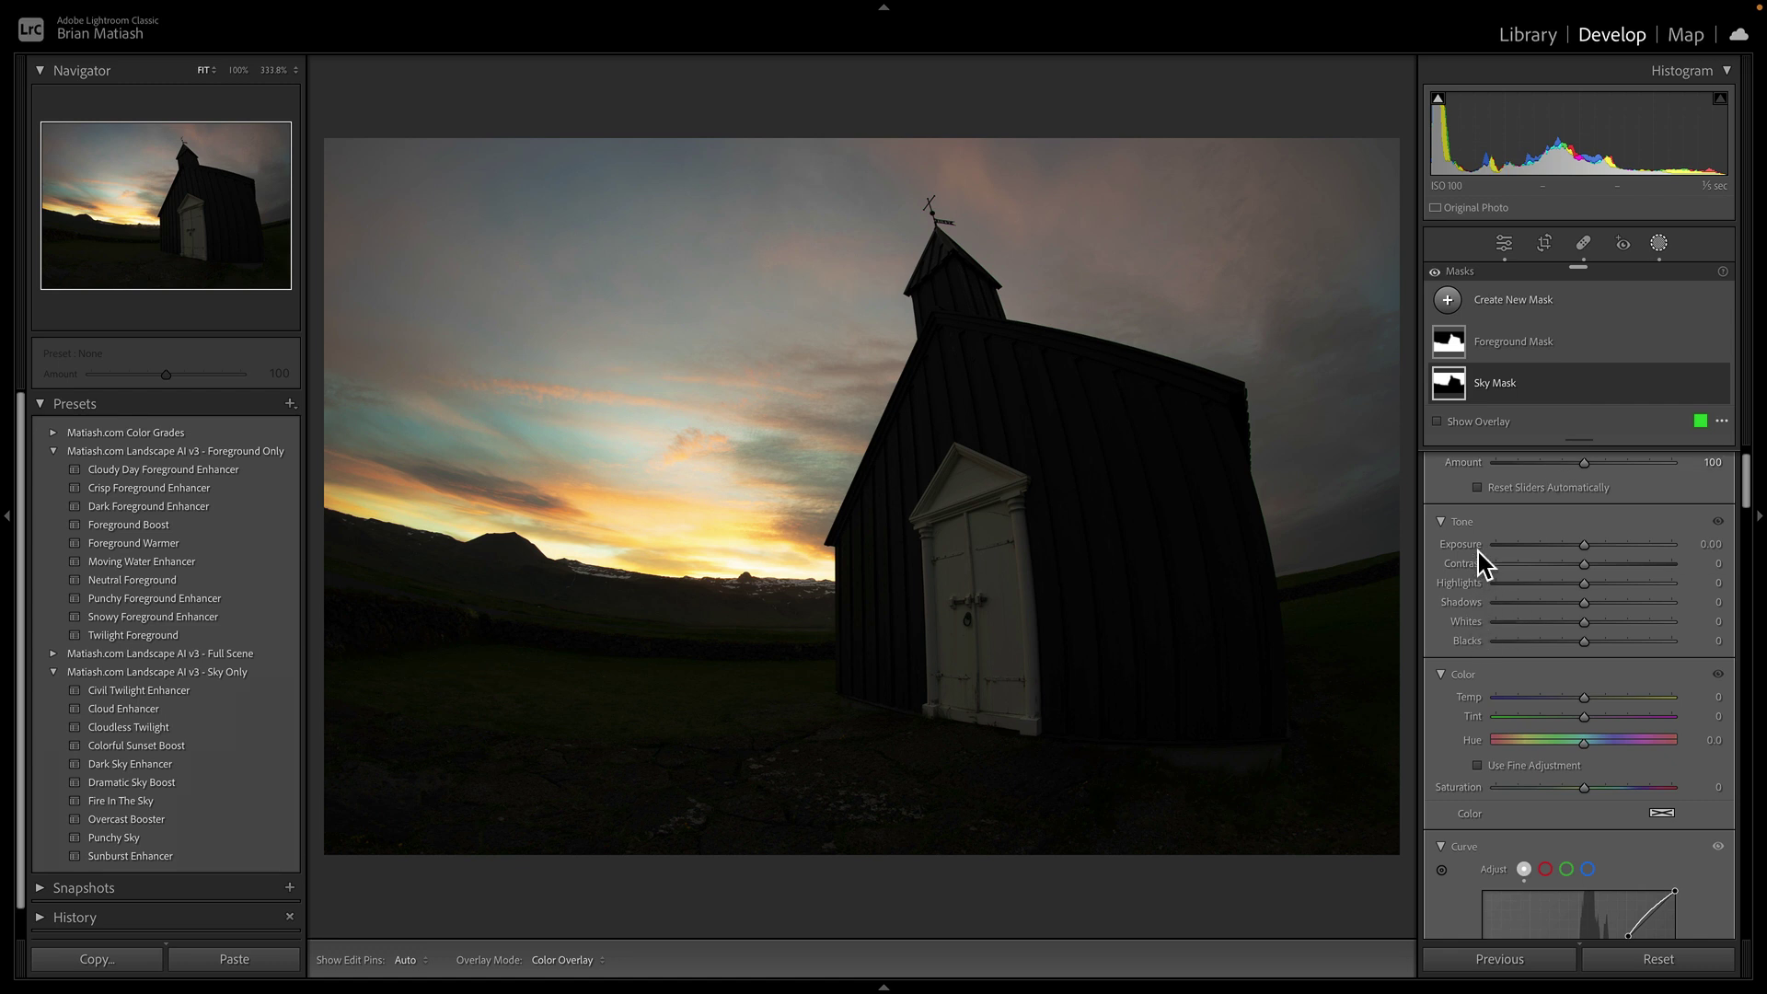
scroll(1478, 552, down, 1)
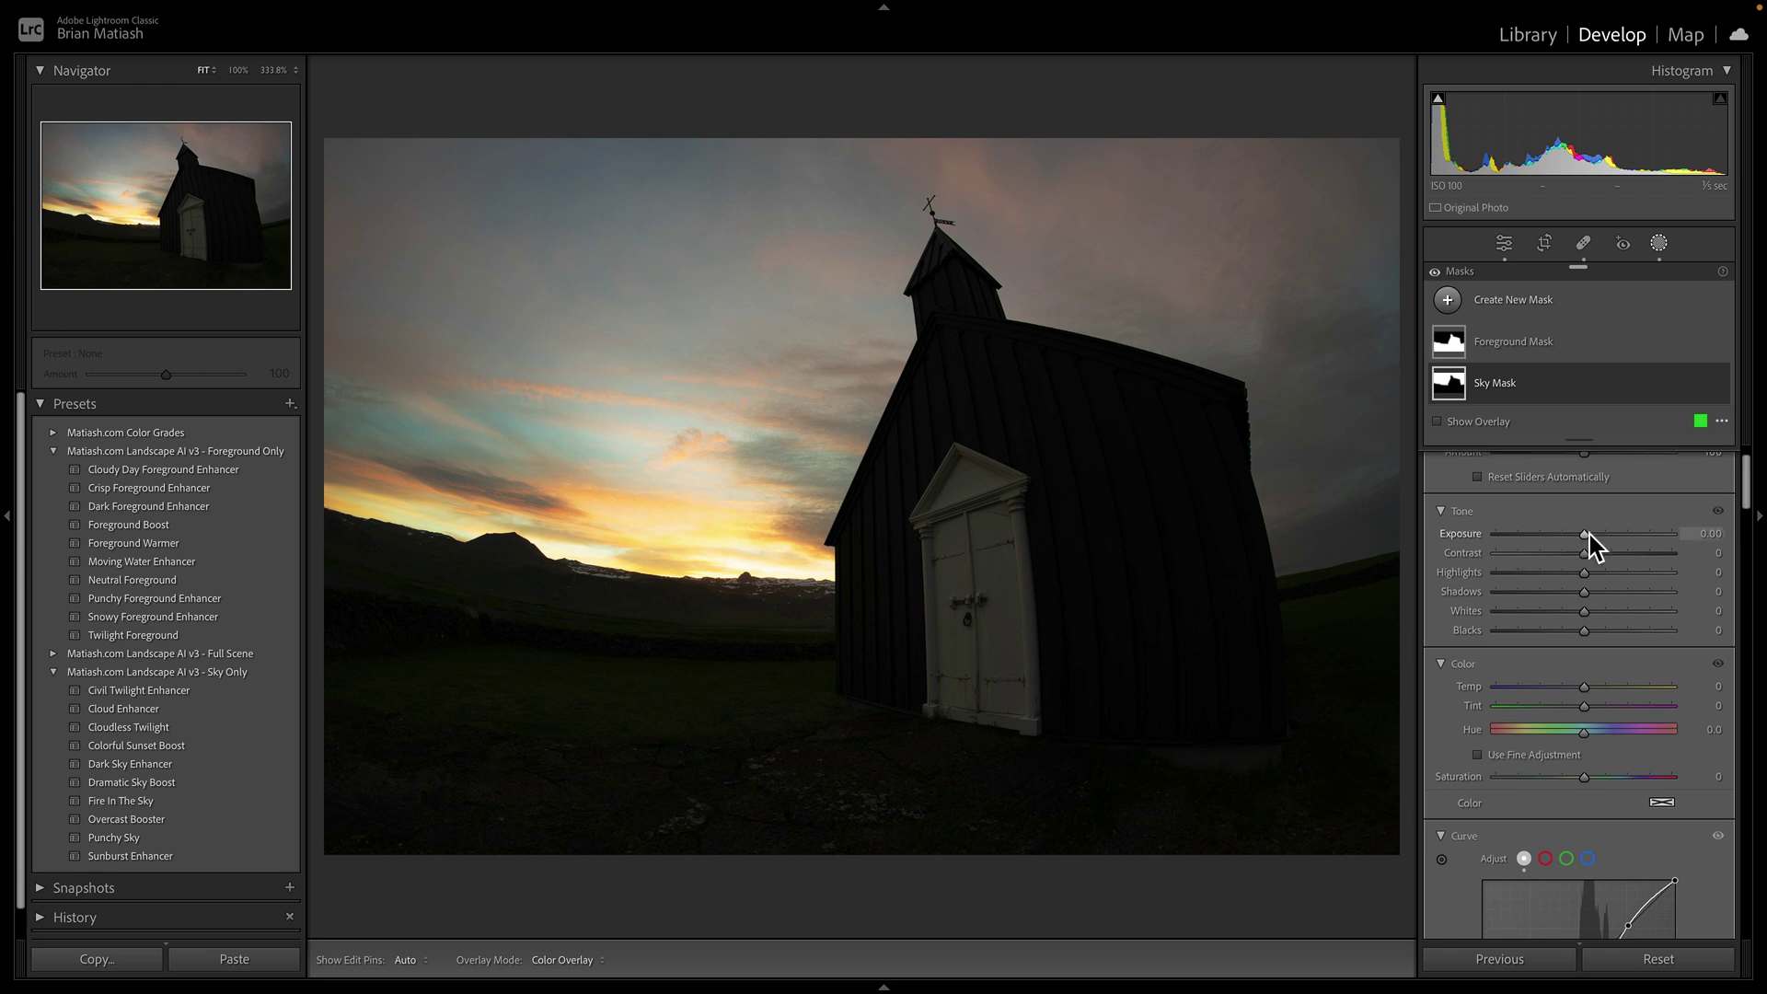
drag(1587, 533, 1589, 533)
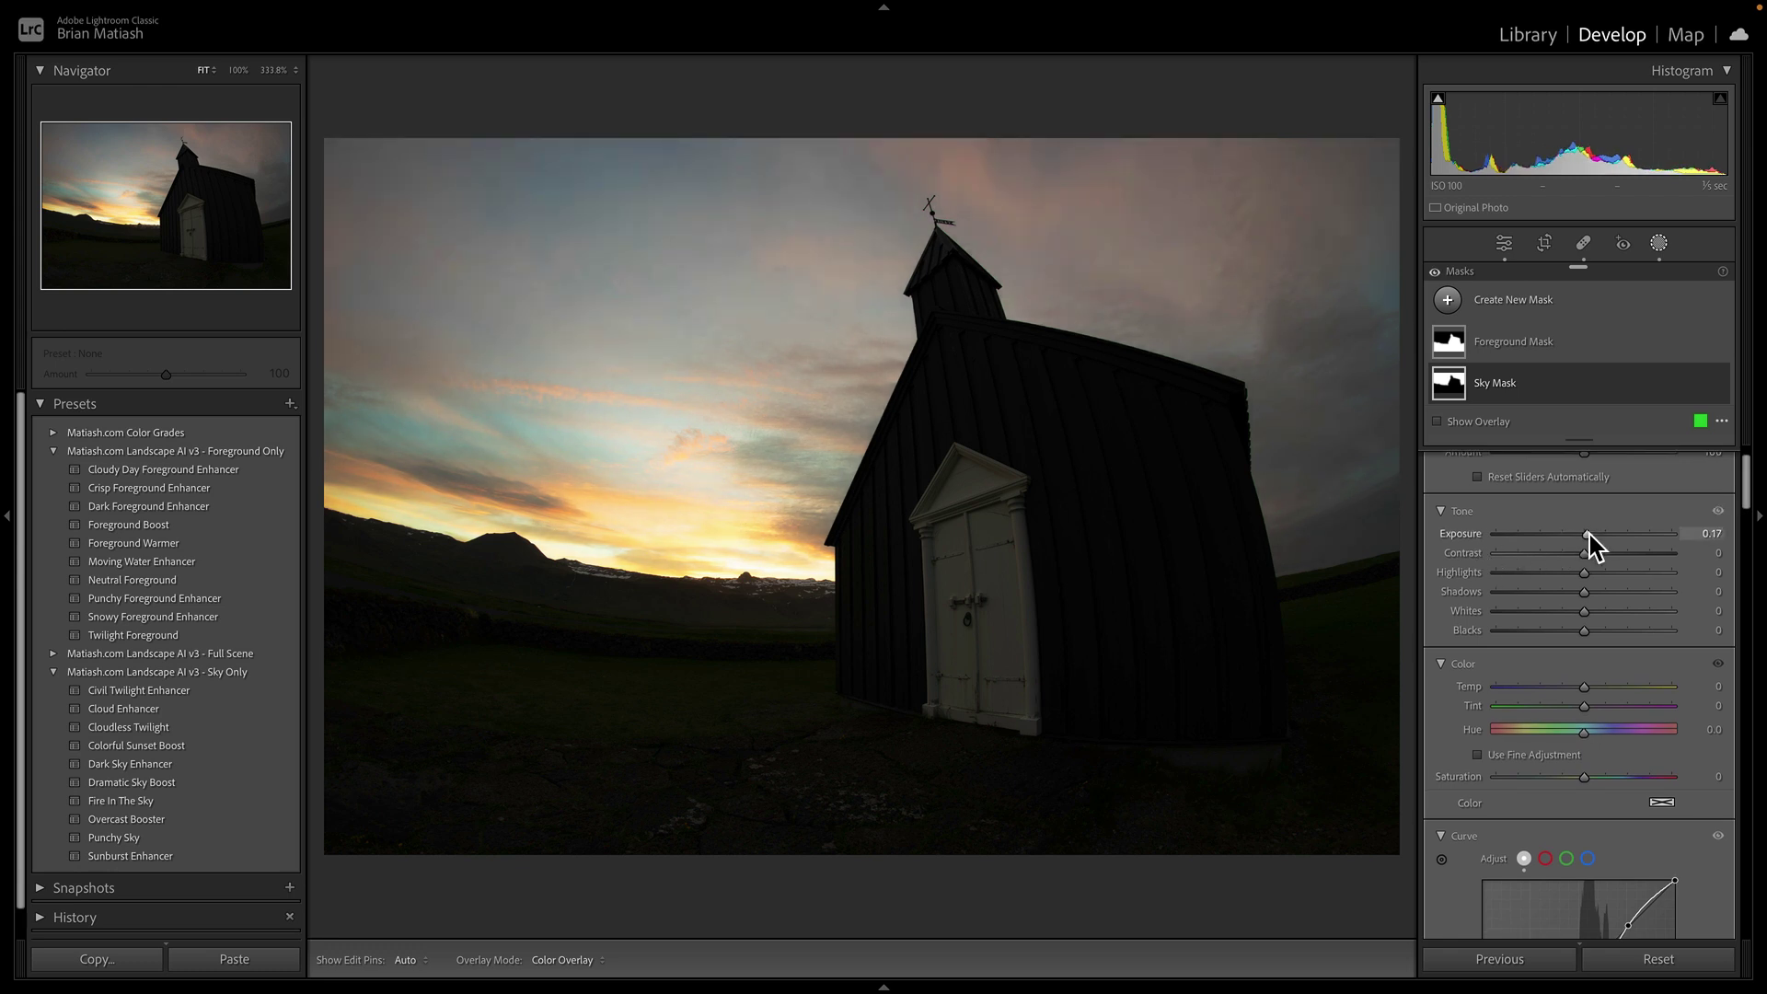
scroll(1589, 534, down, 4)
scroll(1589, 534, down, 1)
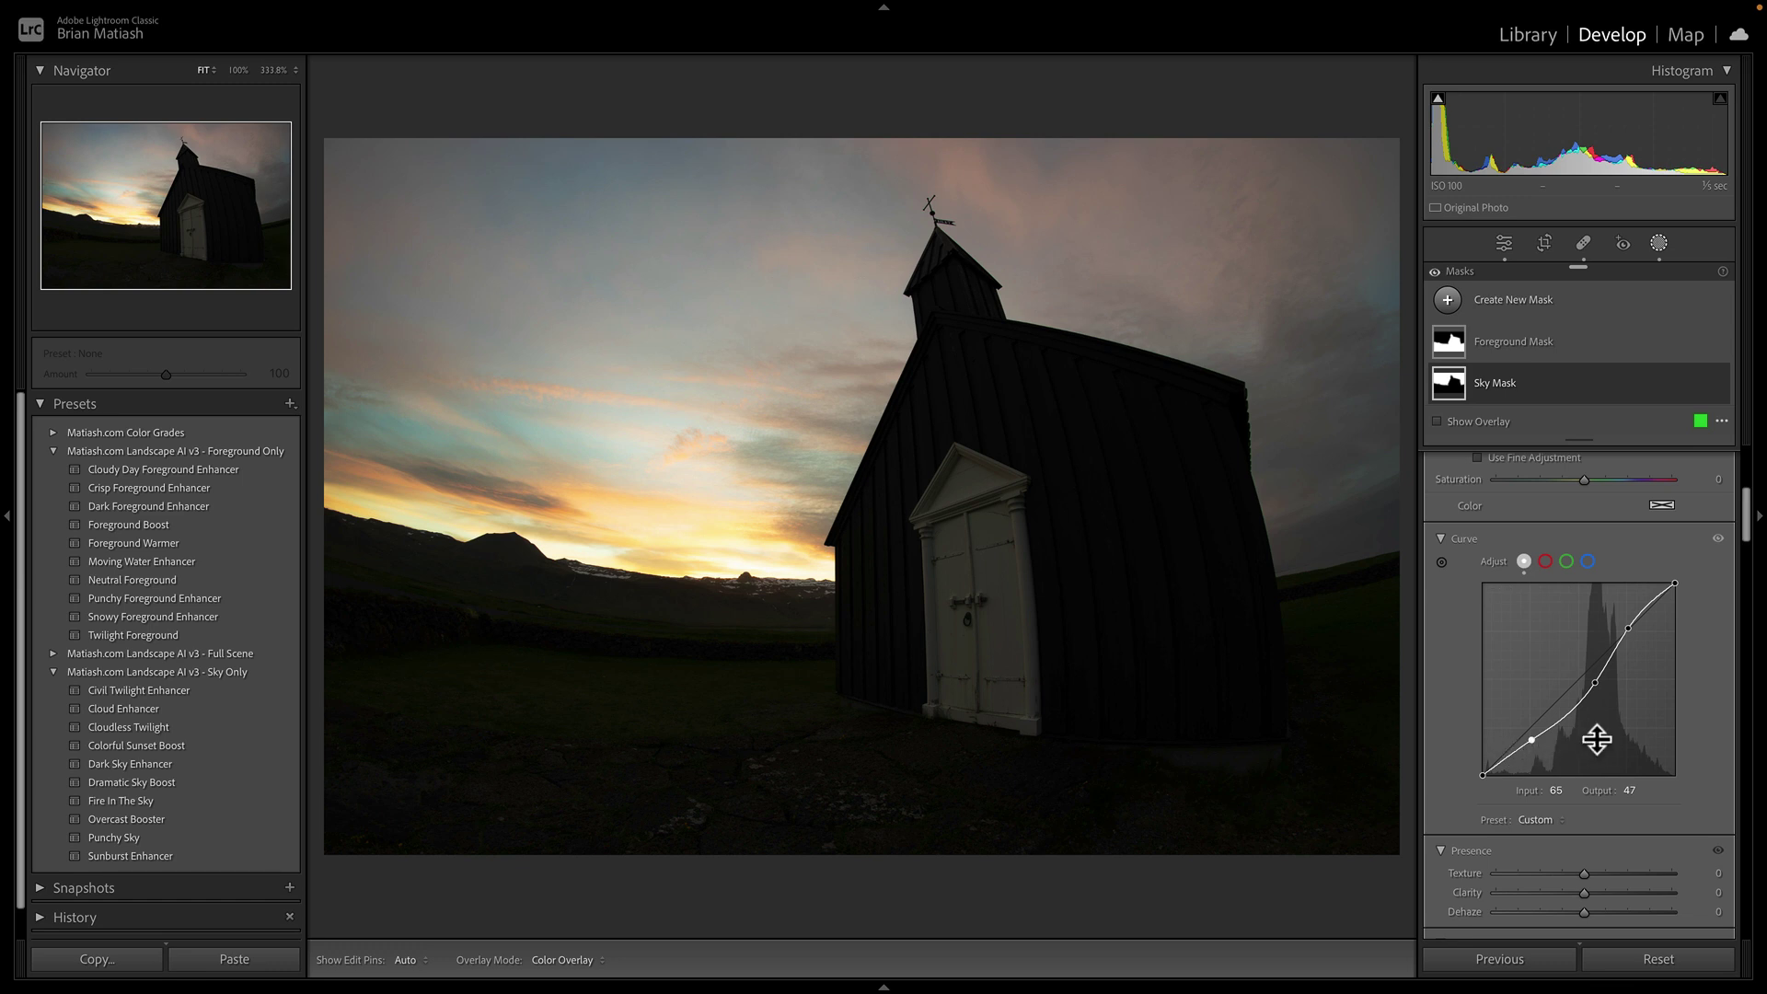
scroll(1635, 732, up, 5)
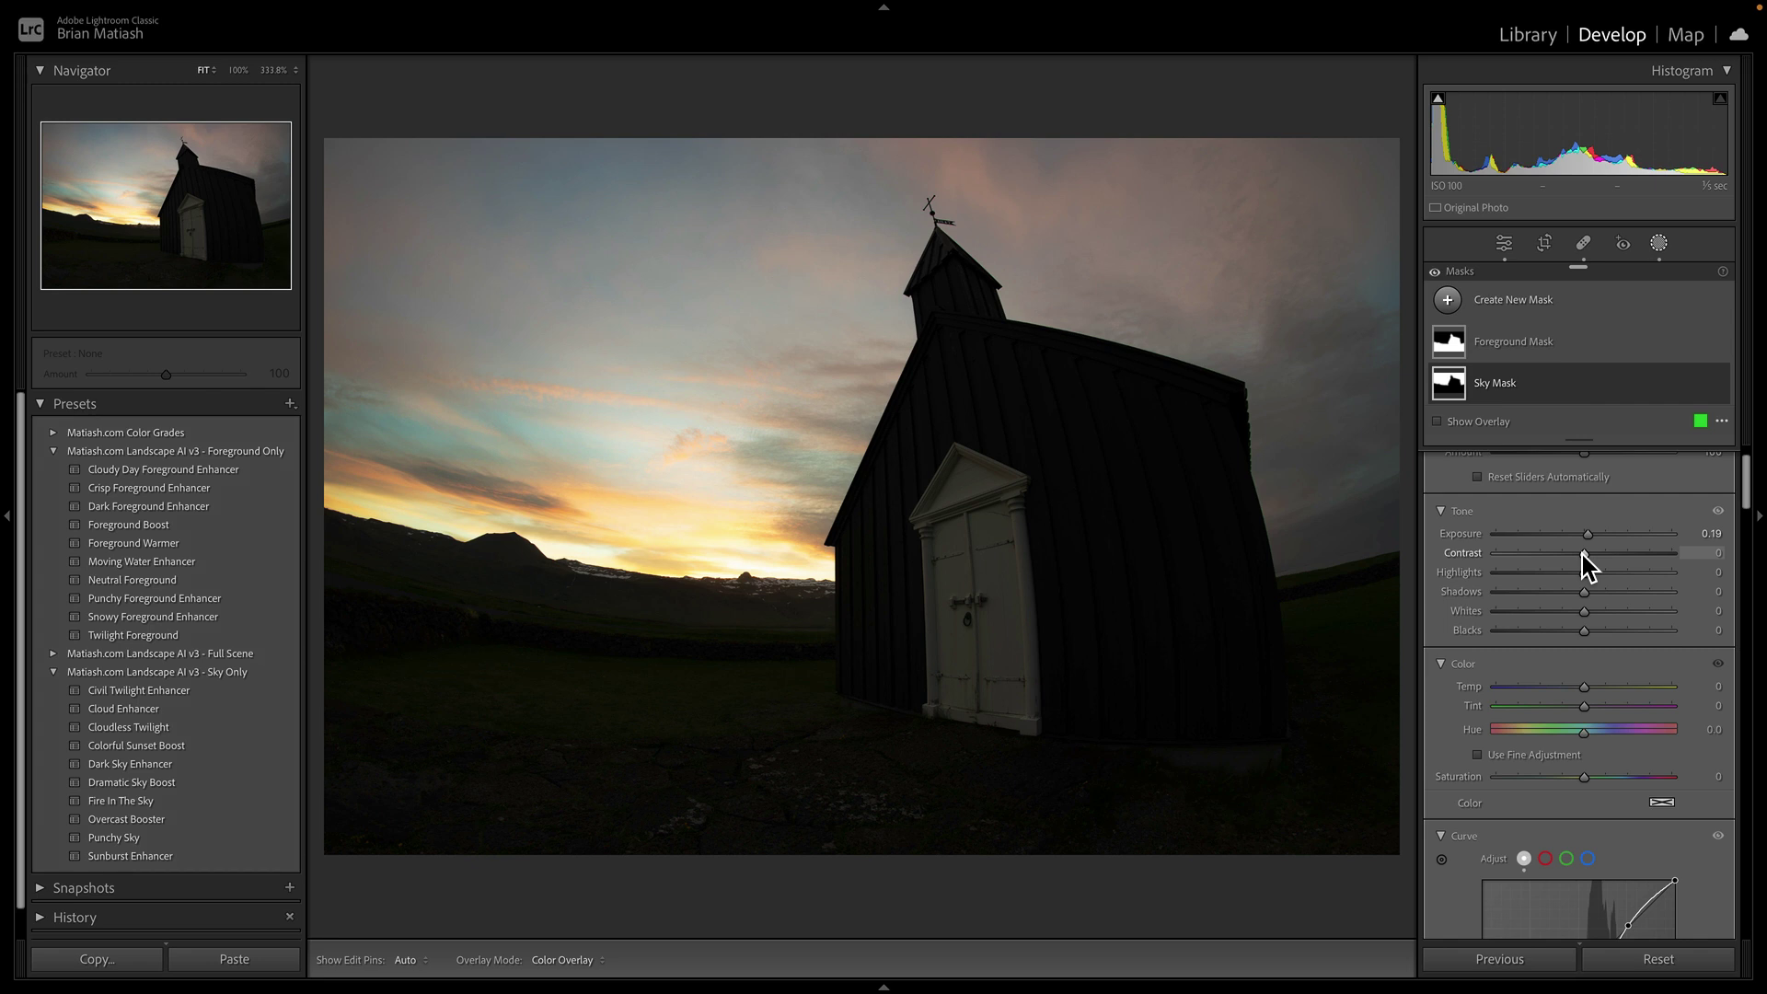
- Try lowering the sky's contrast, then undo it so contrast stays unchanged
mouse_move(1619, 558)
mouse_down()
mouse_move(1561, 557)
mouse_move(1598, 558)
mouse_up()
key(ctrl+z)
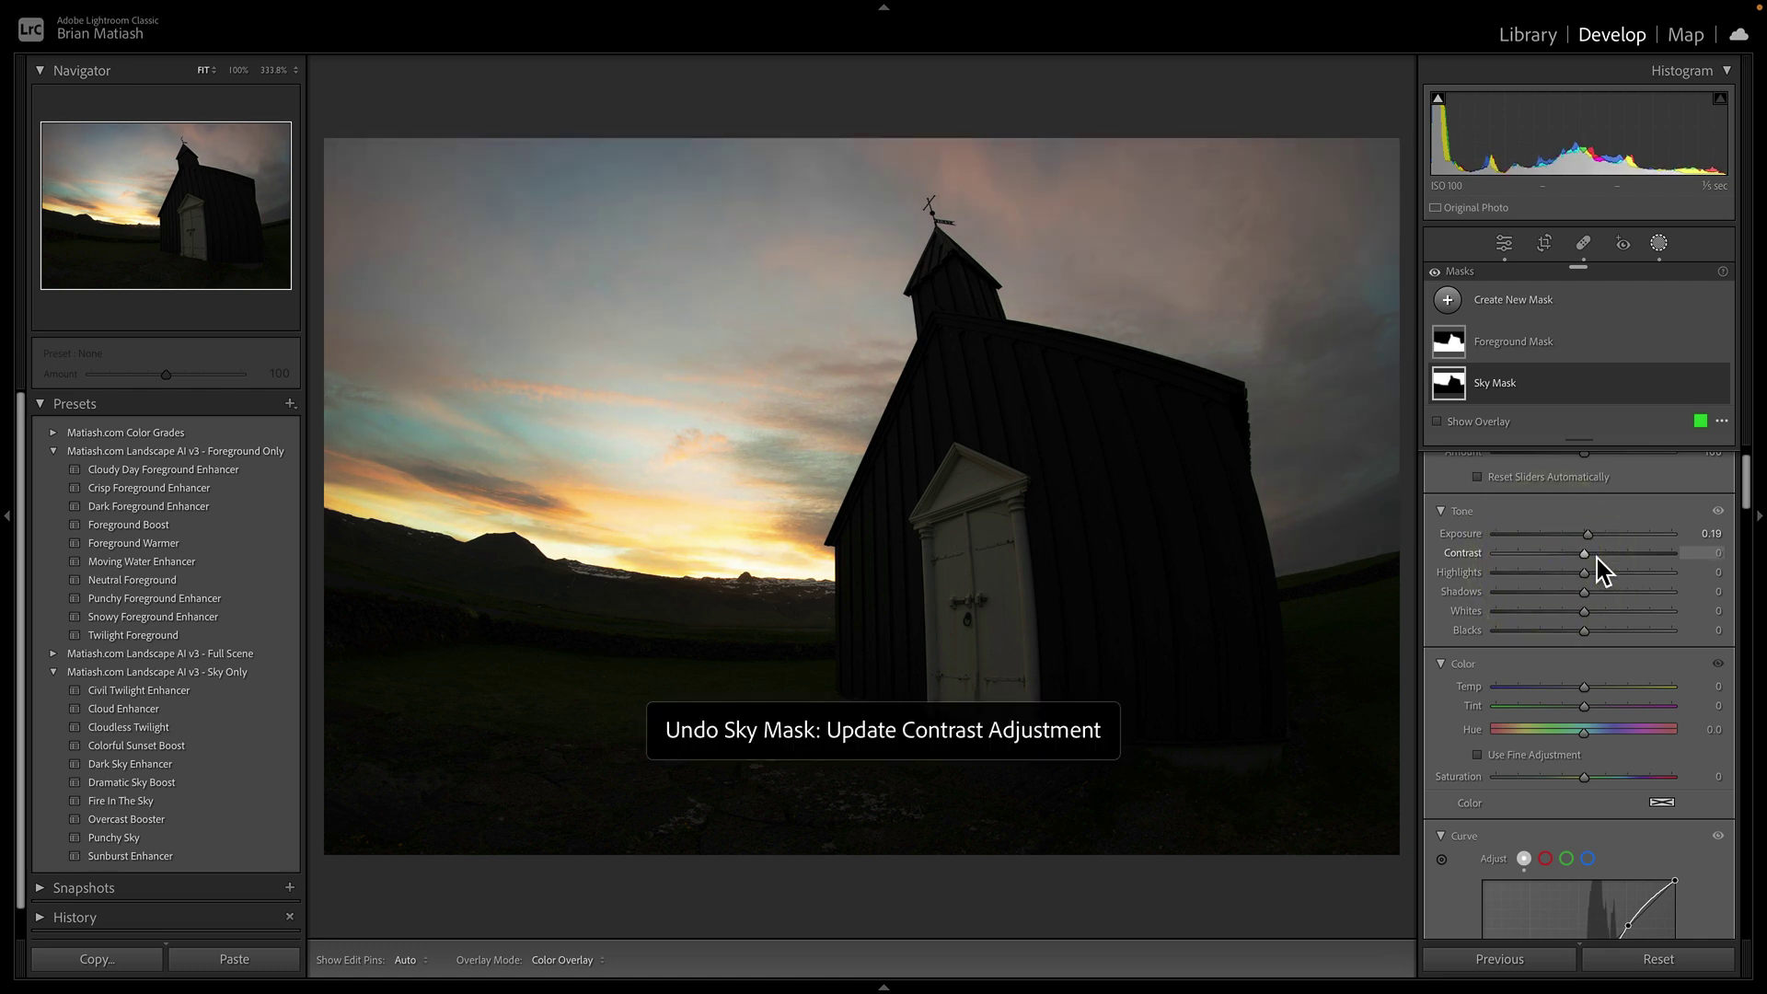
scroll(1566, 689, down, 4)
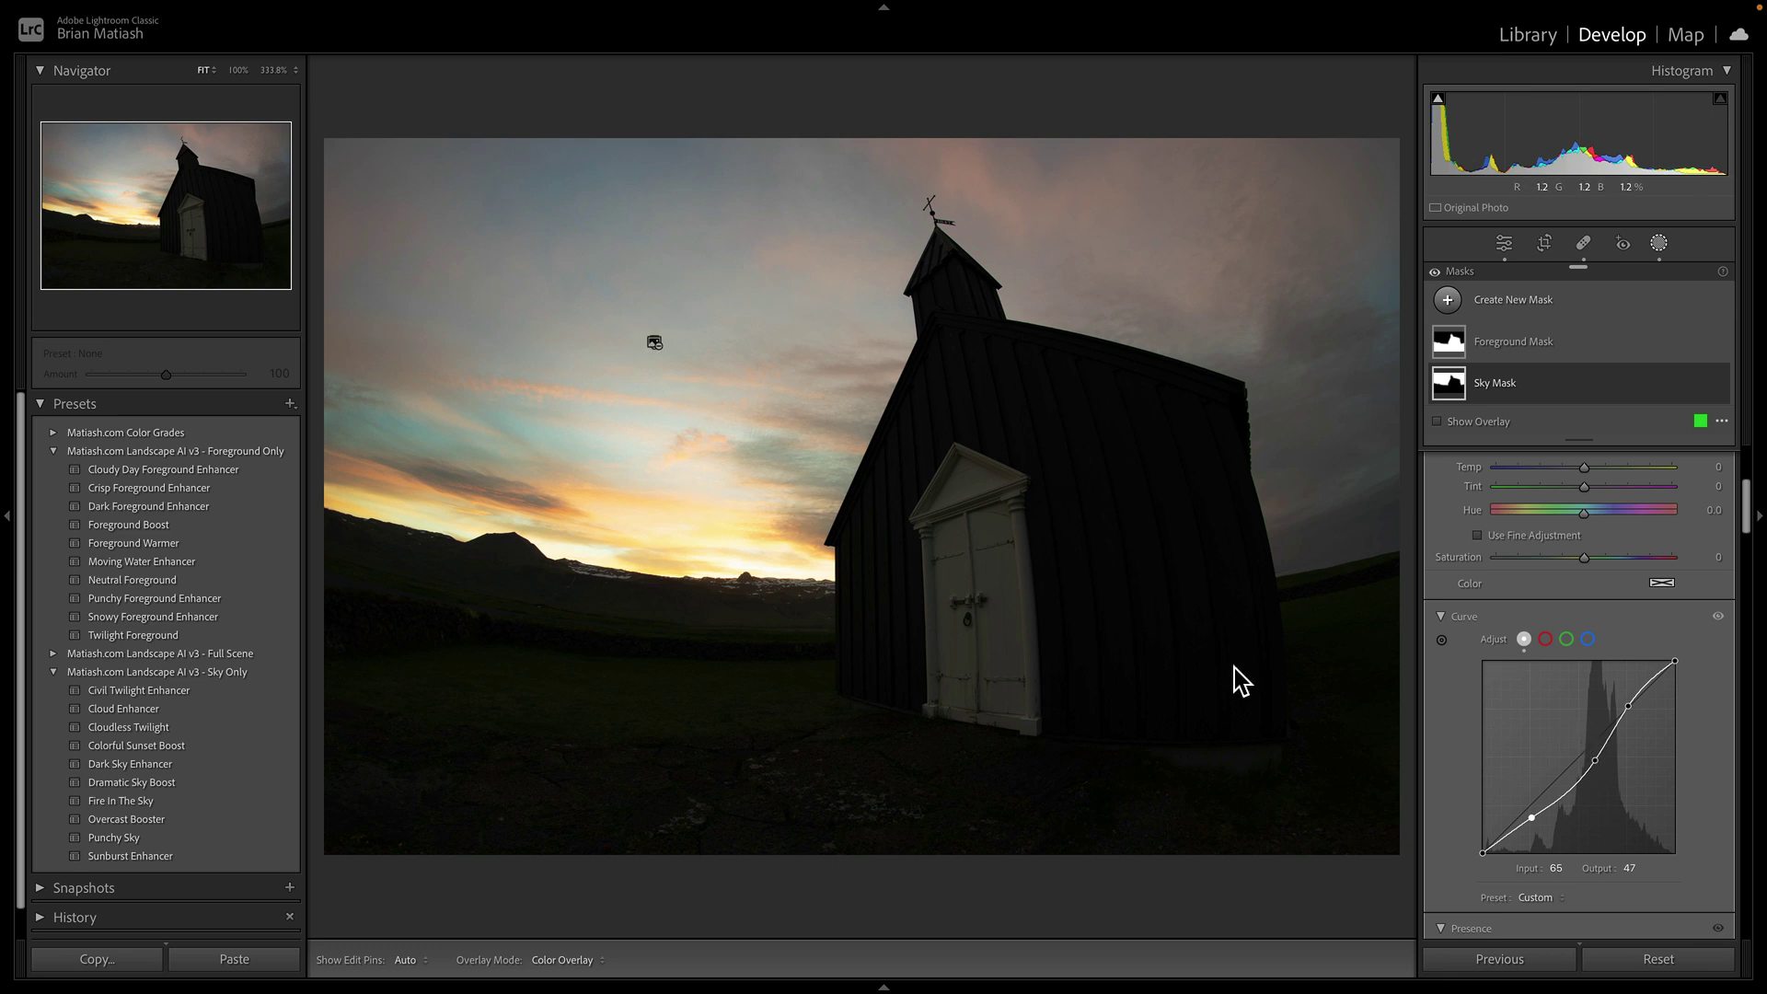
scroll(1607, 650, up, 3)
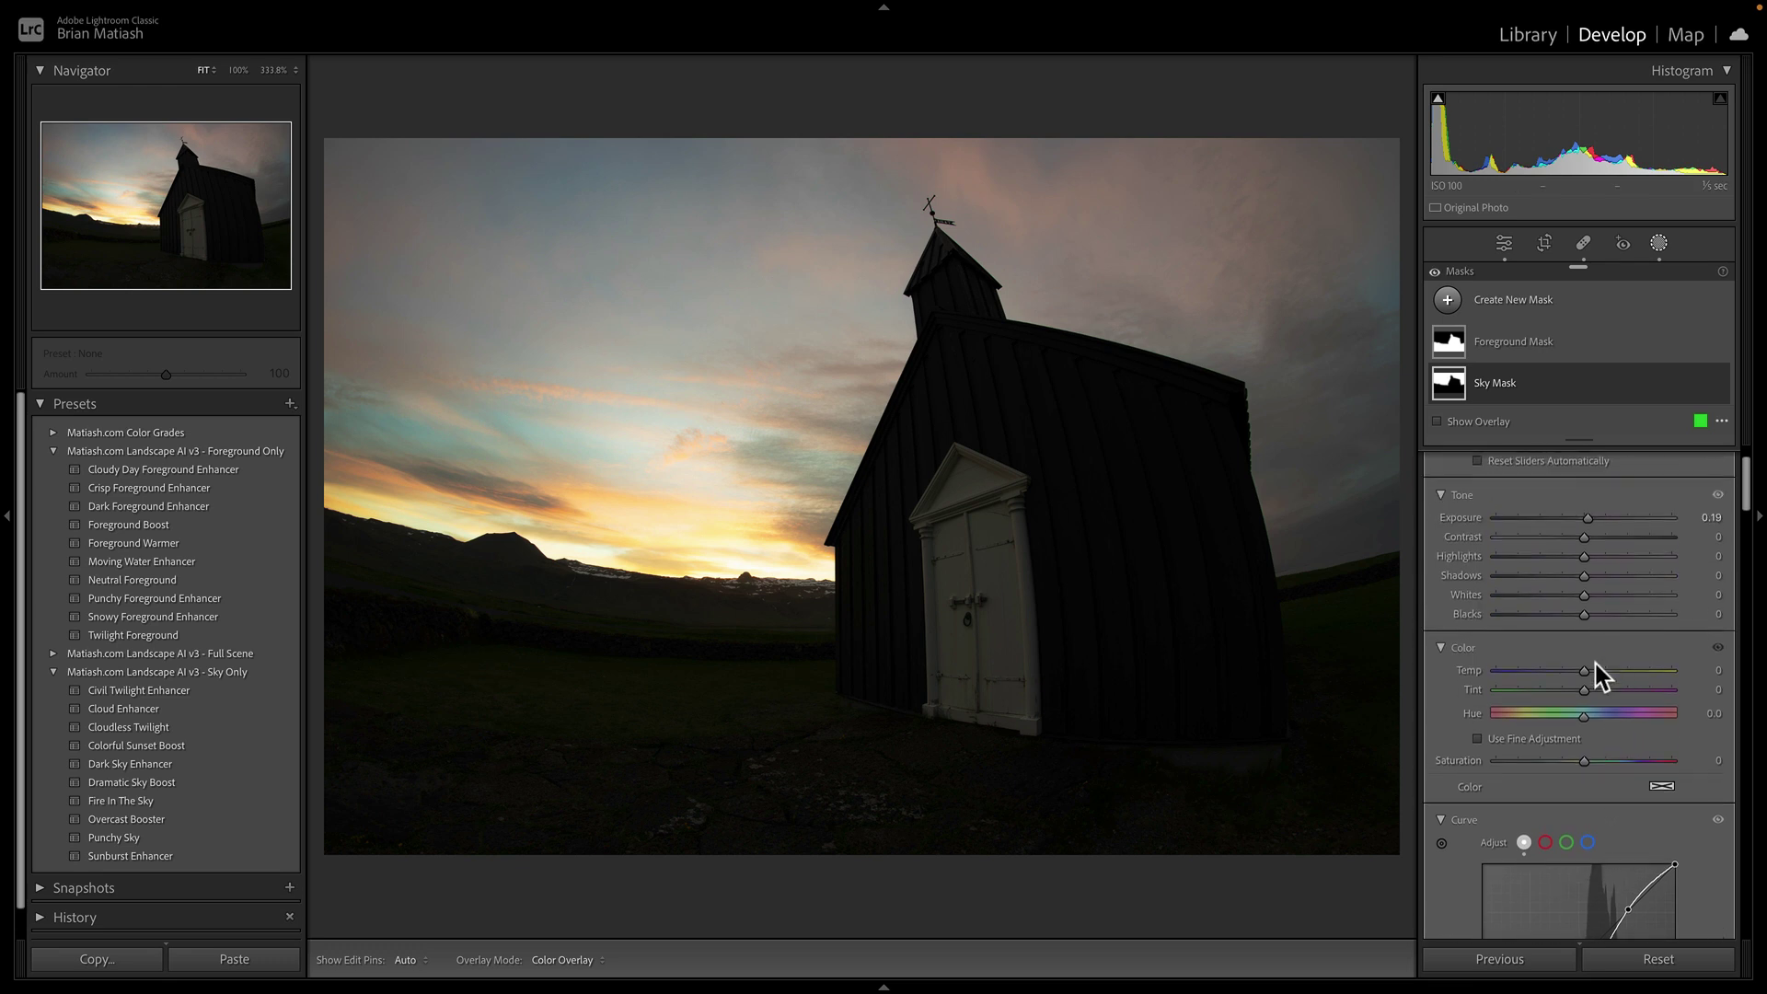
scroll(1582, 672, down, 3)
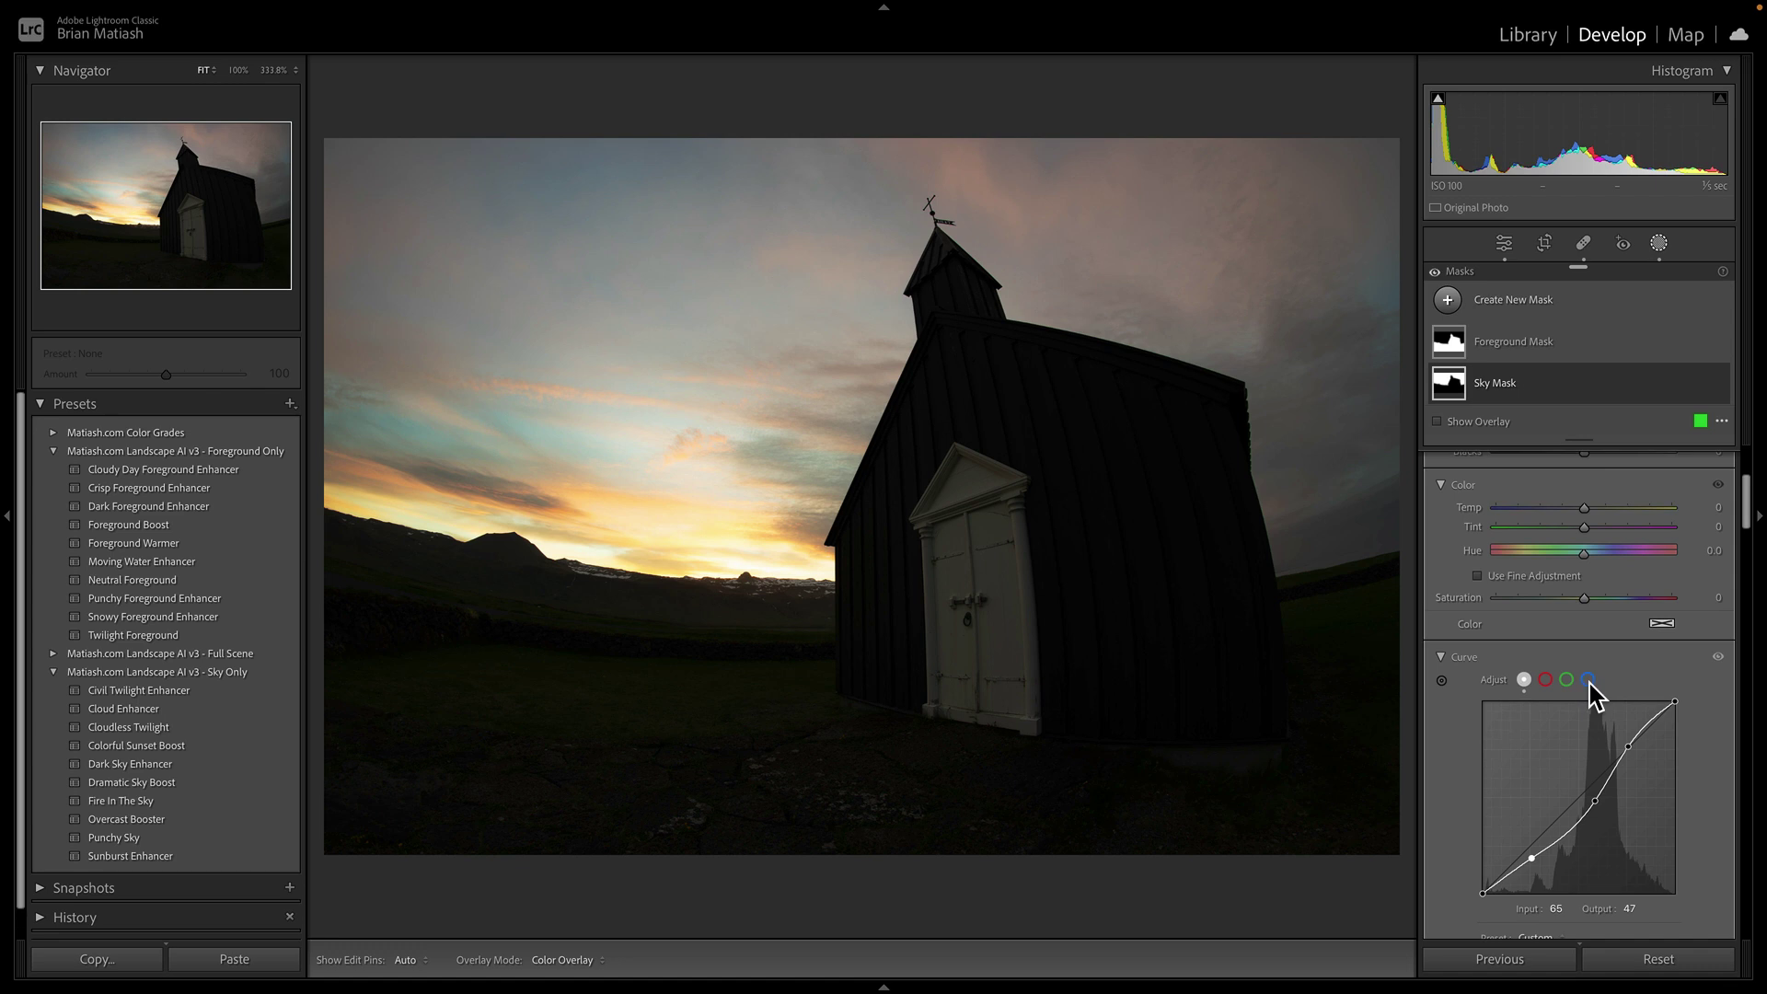
- On the Sky Mask Blue channel curve, pull the midpoint down to shift midtones toward yellow
click(1588, 681)
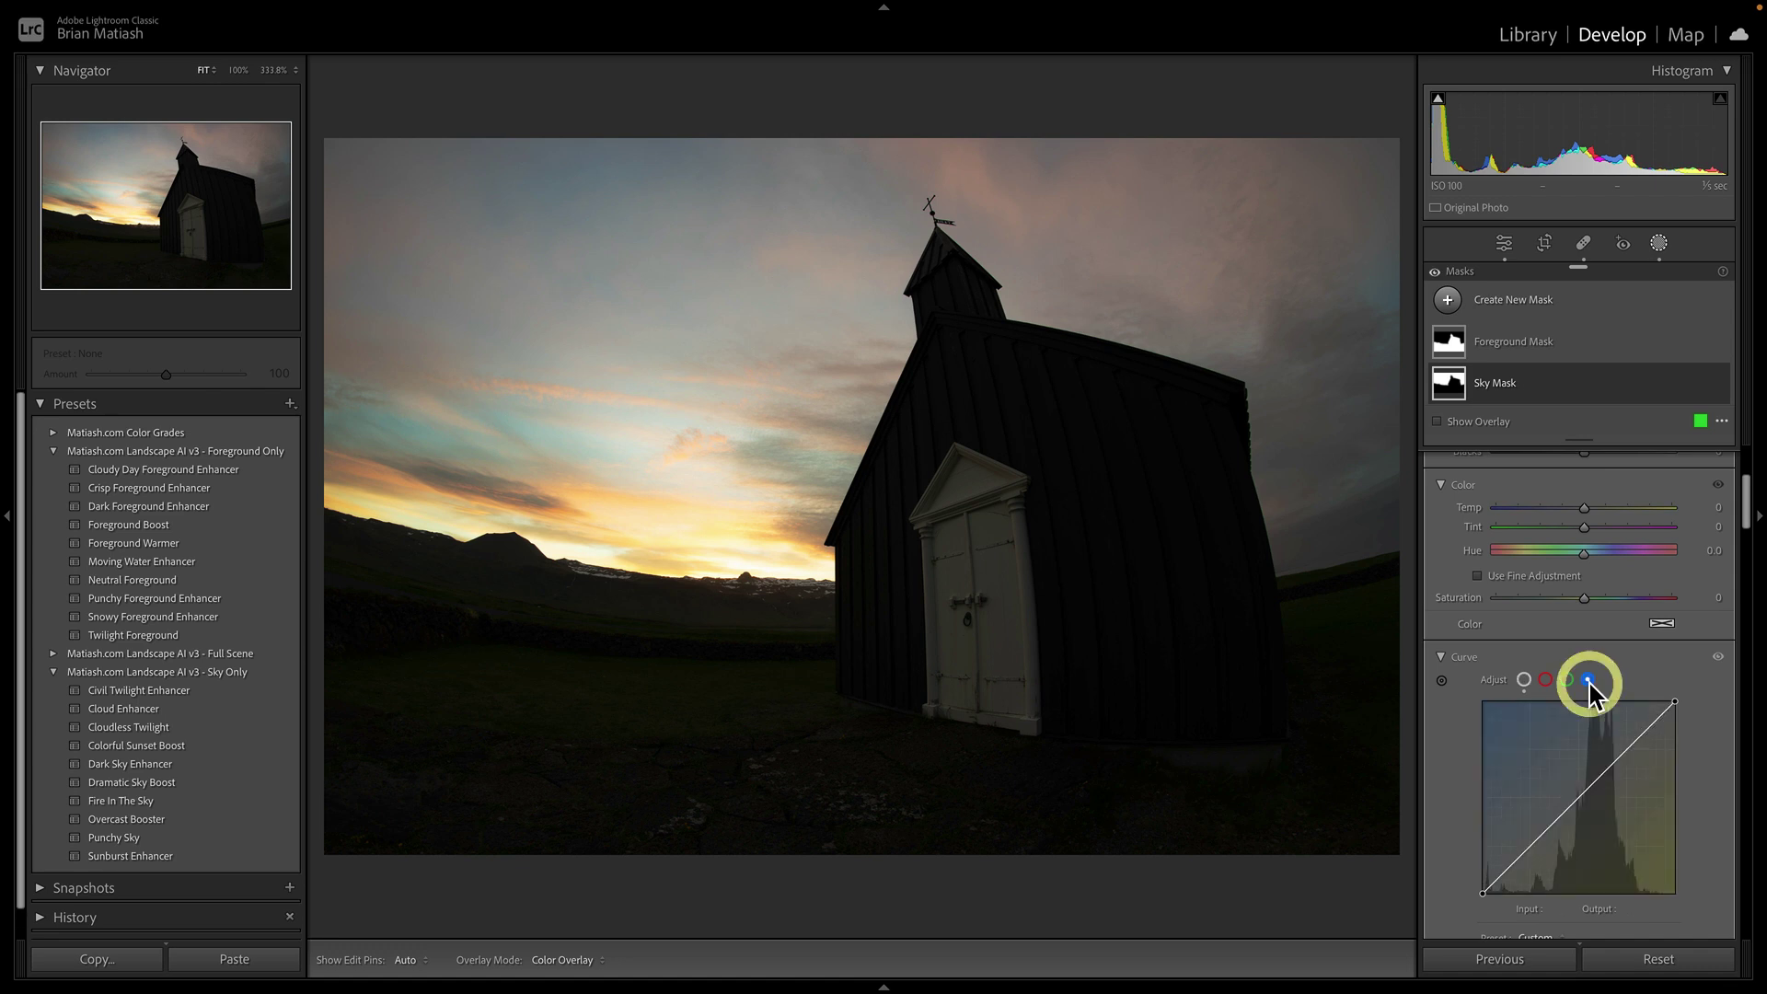
click(1580, 795)
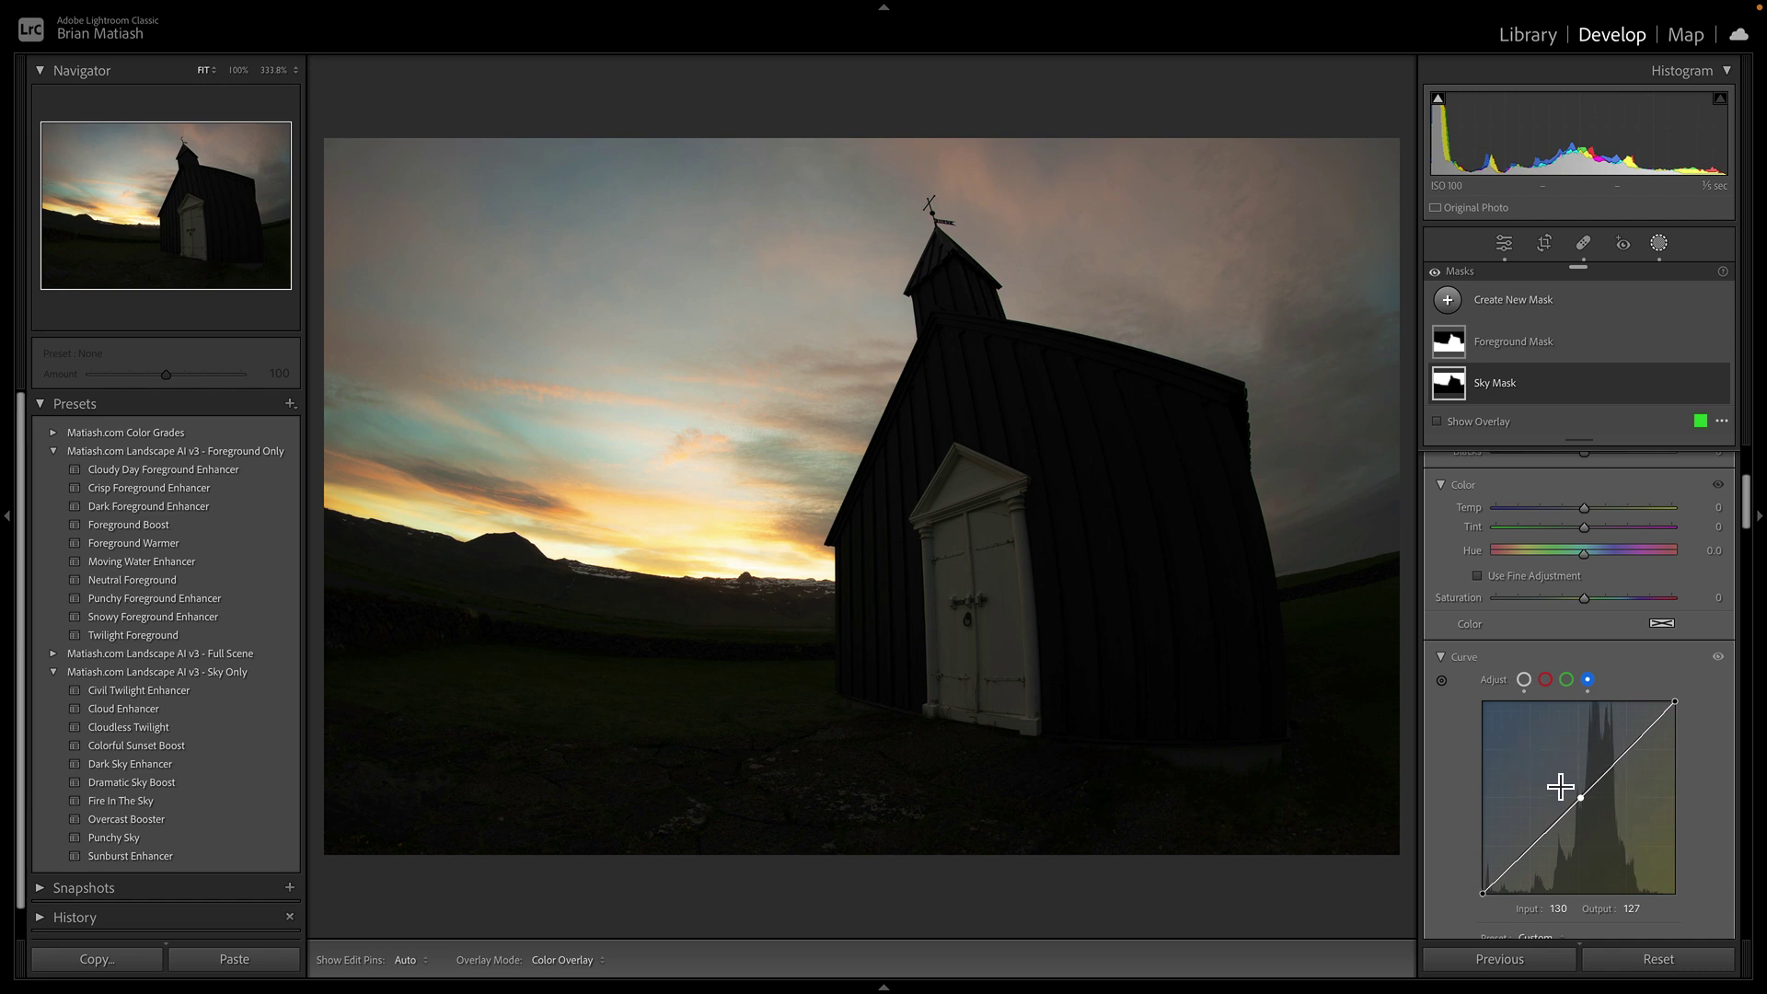
click(1567, 680)
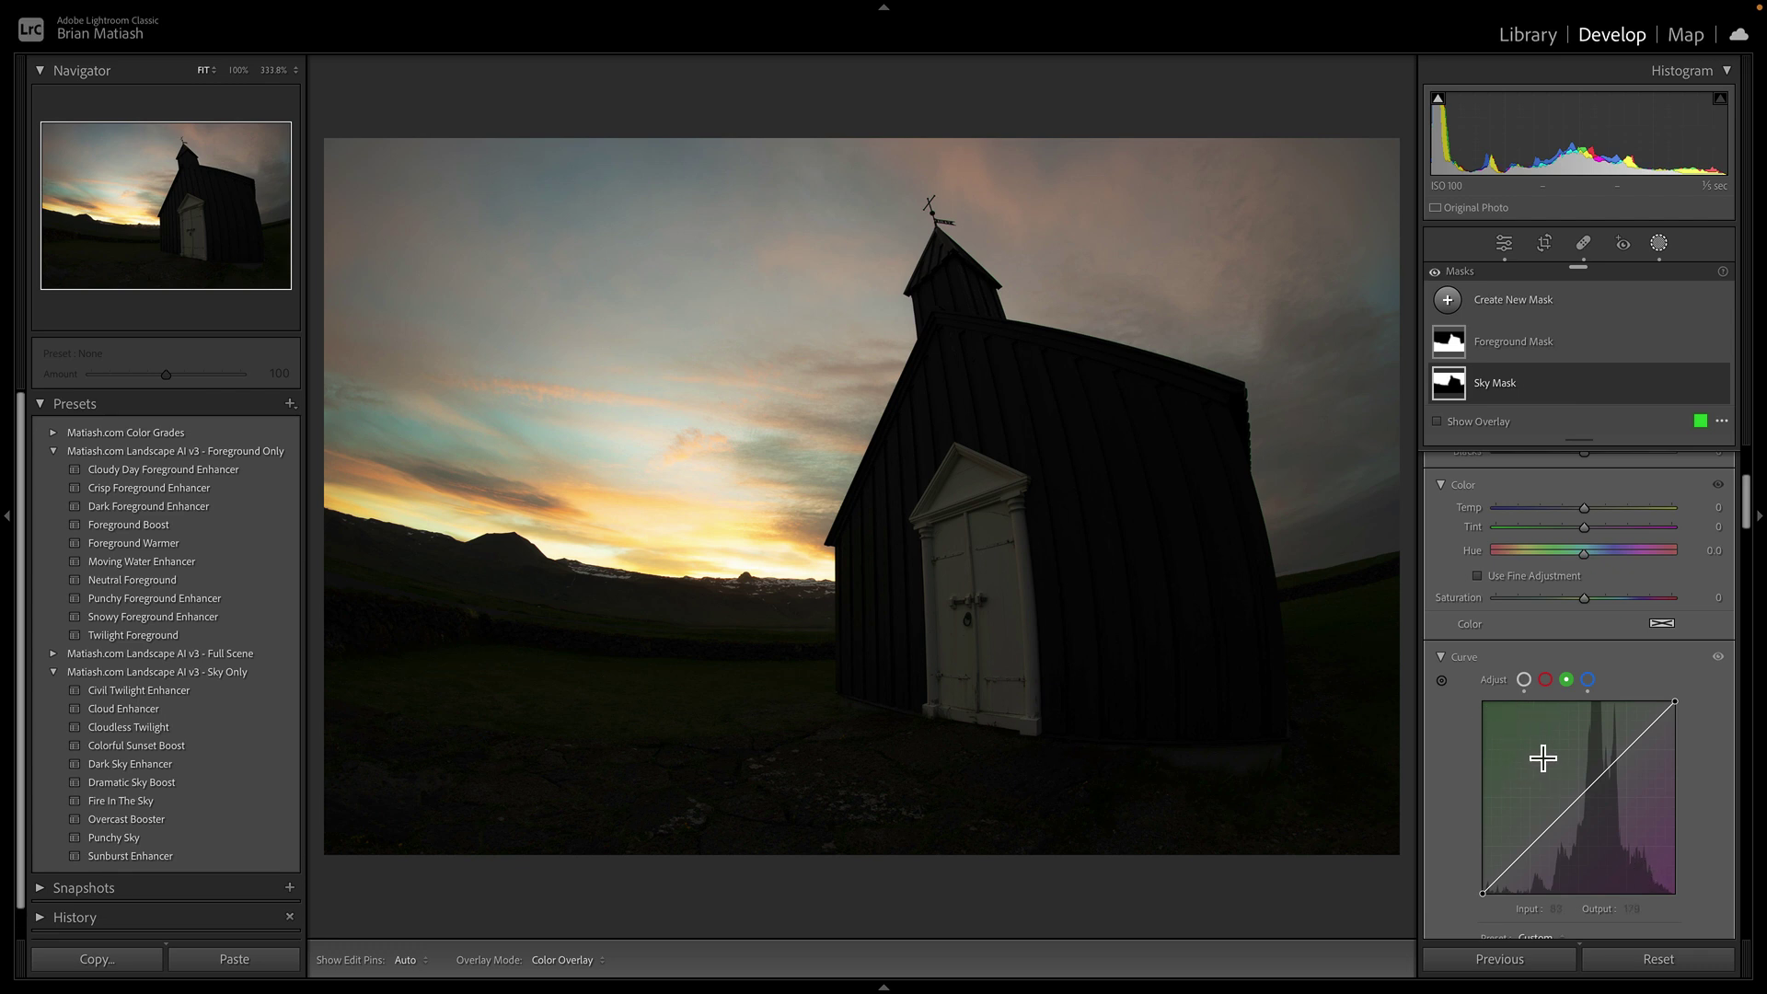
click(1546, 679)
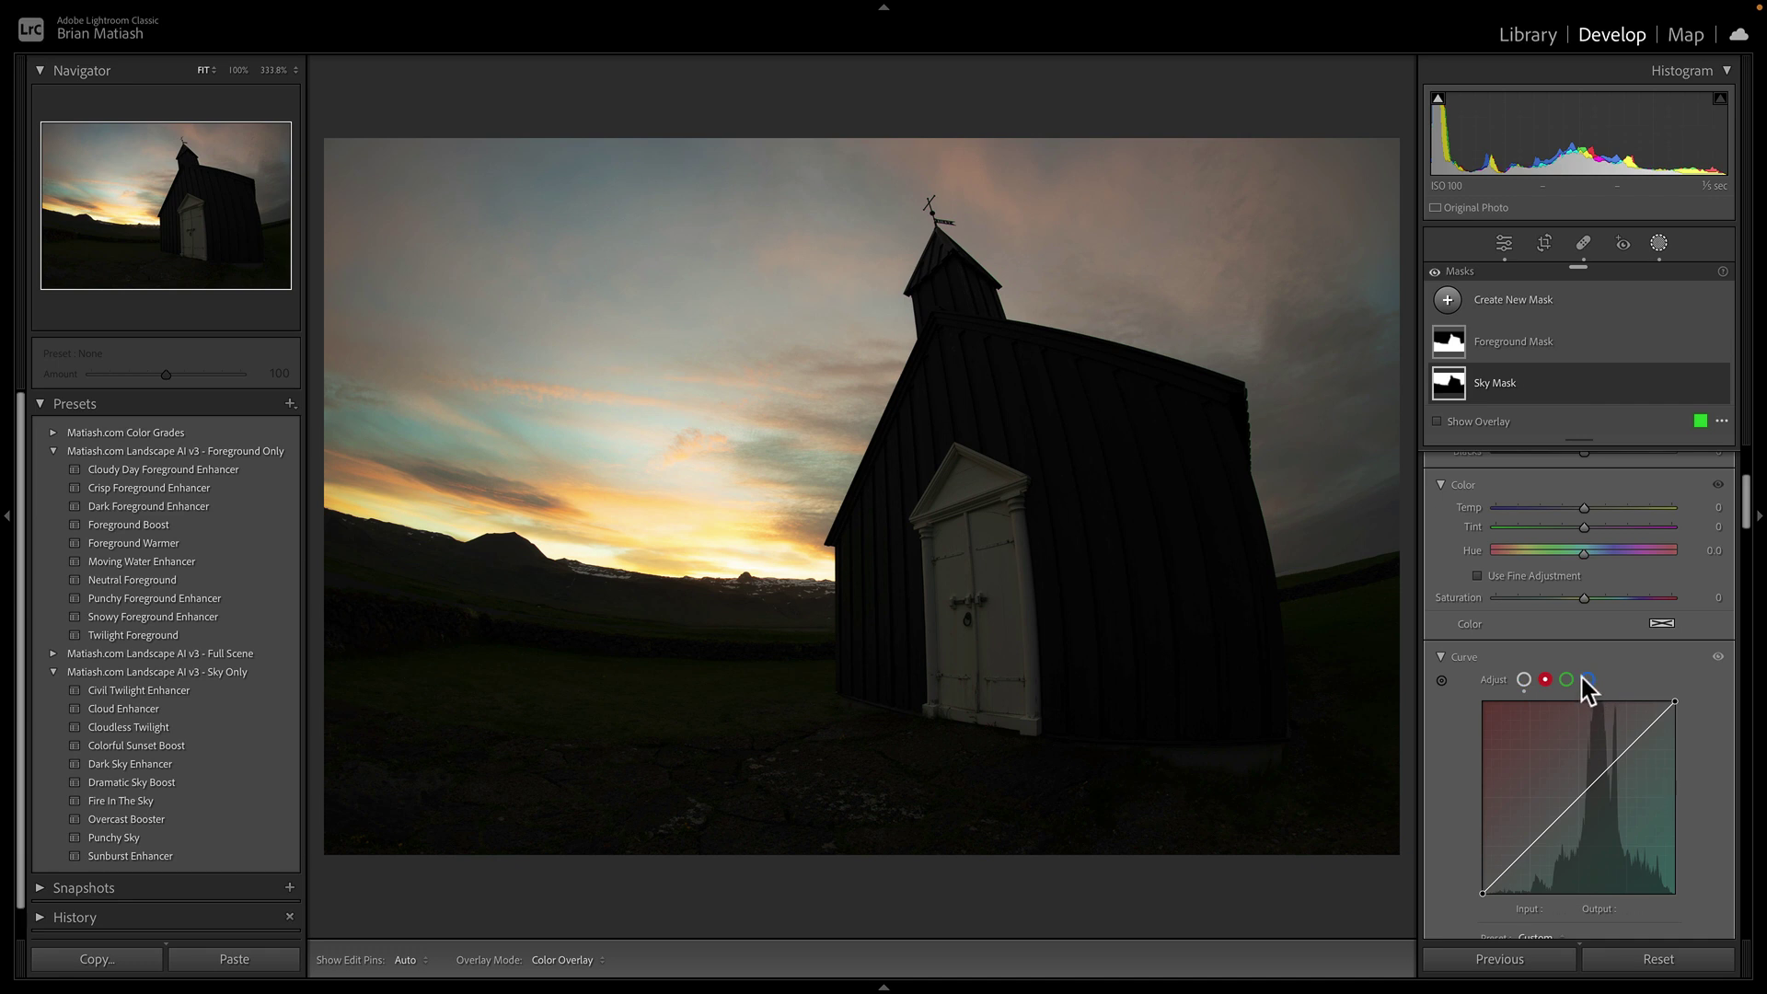
click(1585, 682)
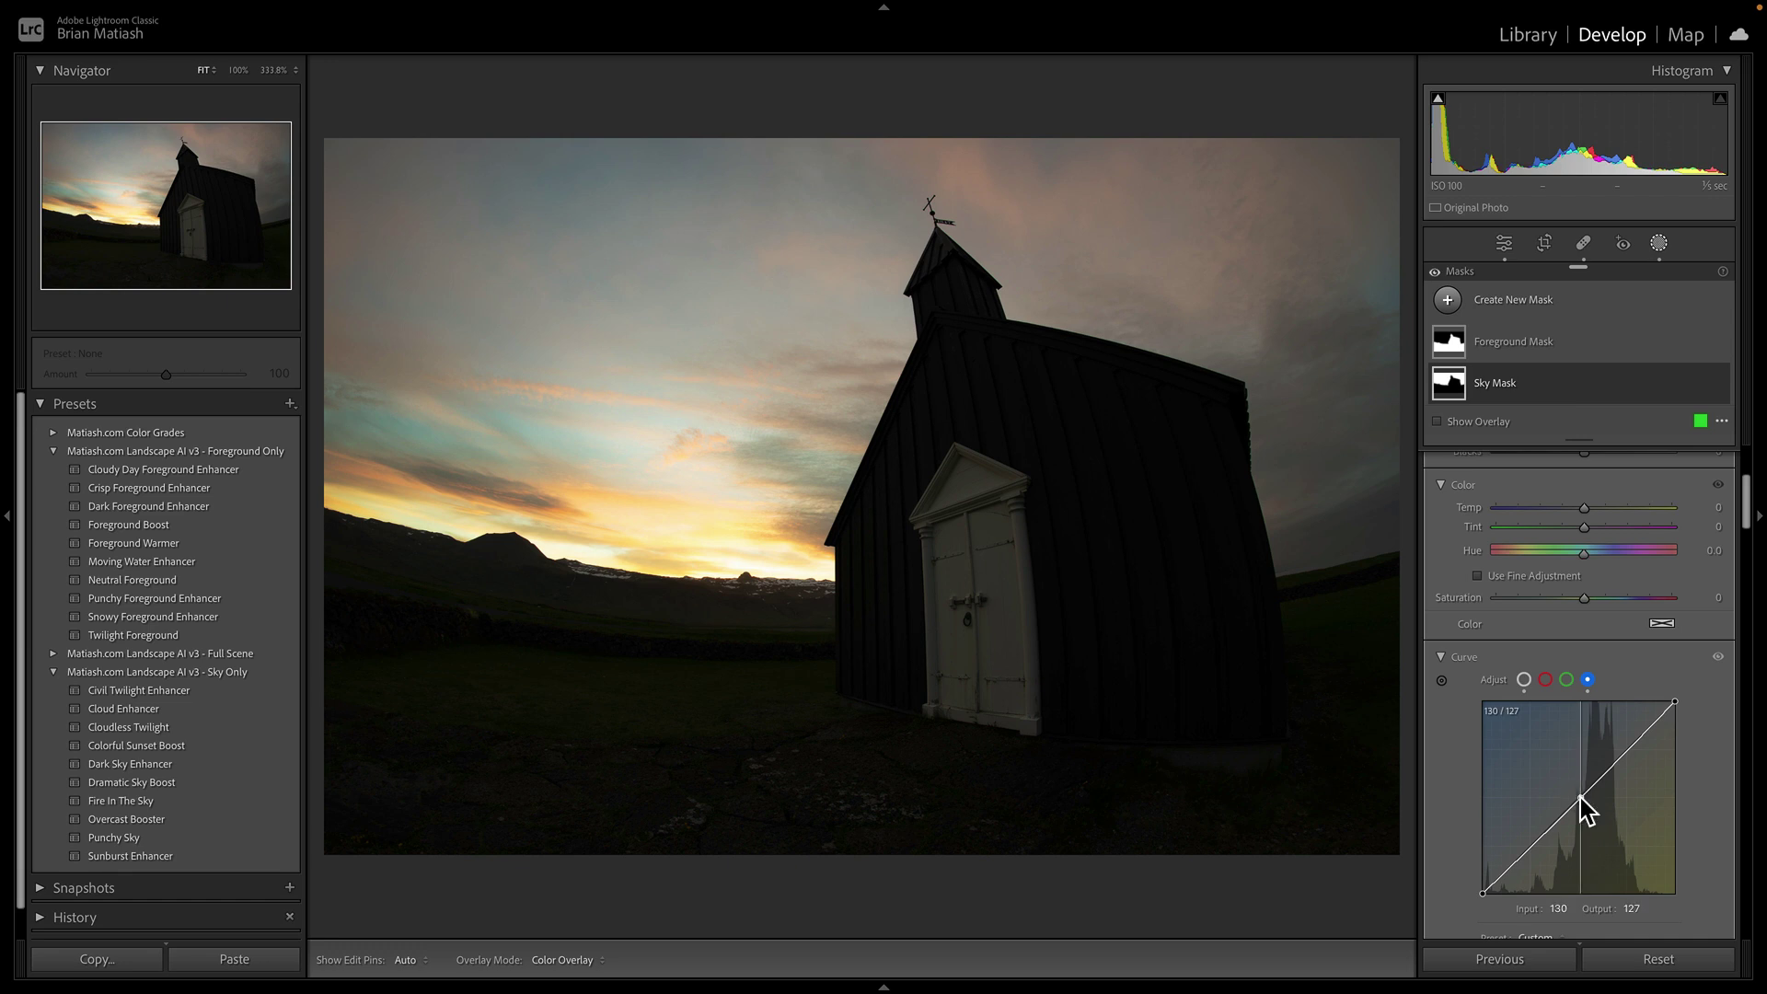
drag(1582, 798, 1587, 801)
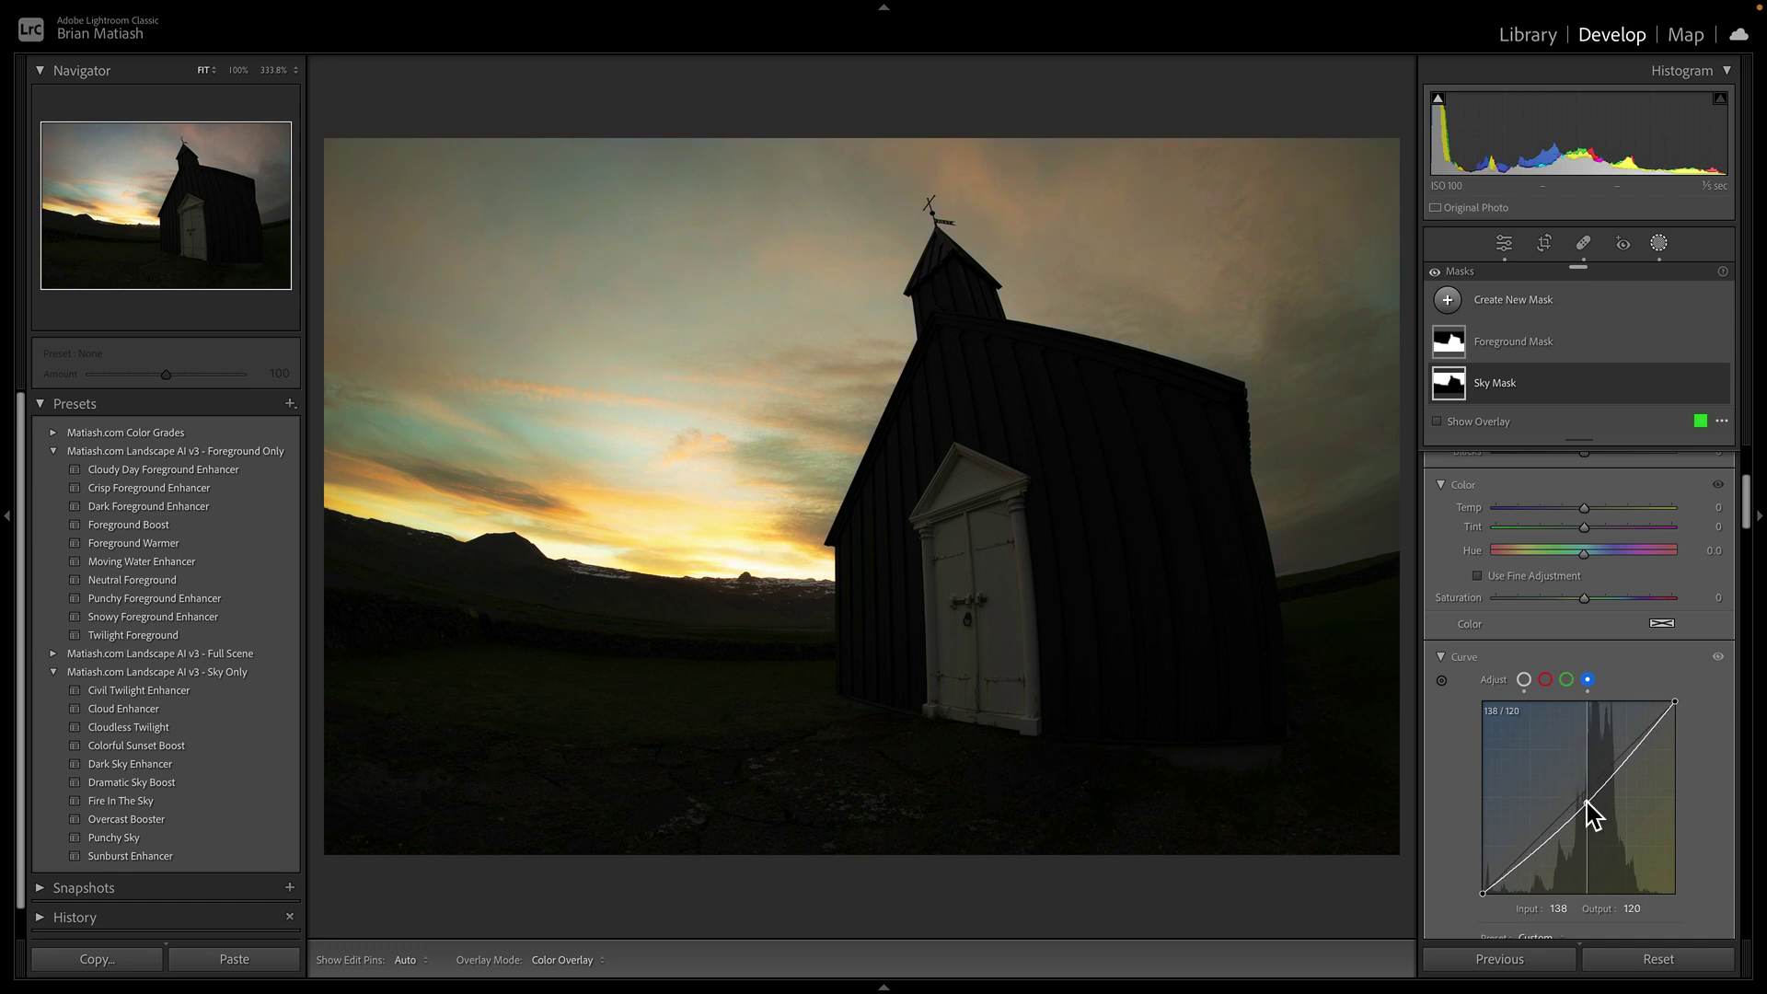
click(1586, 800)
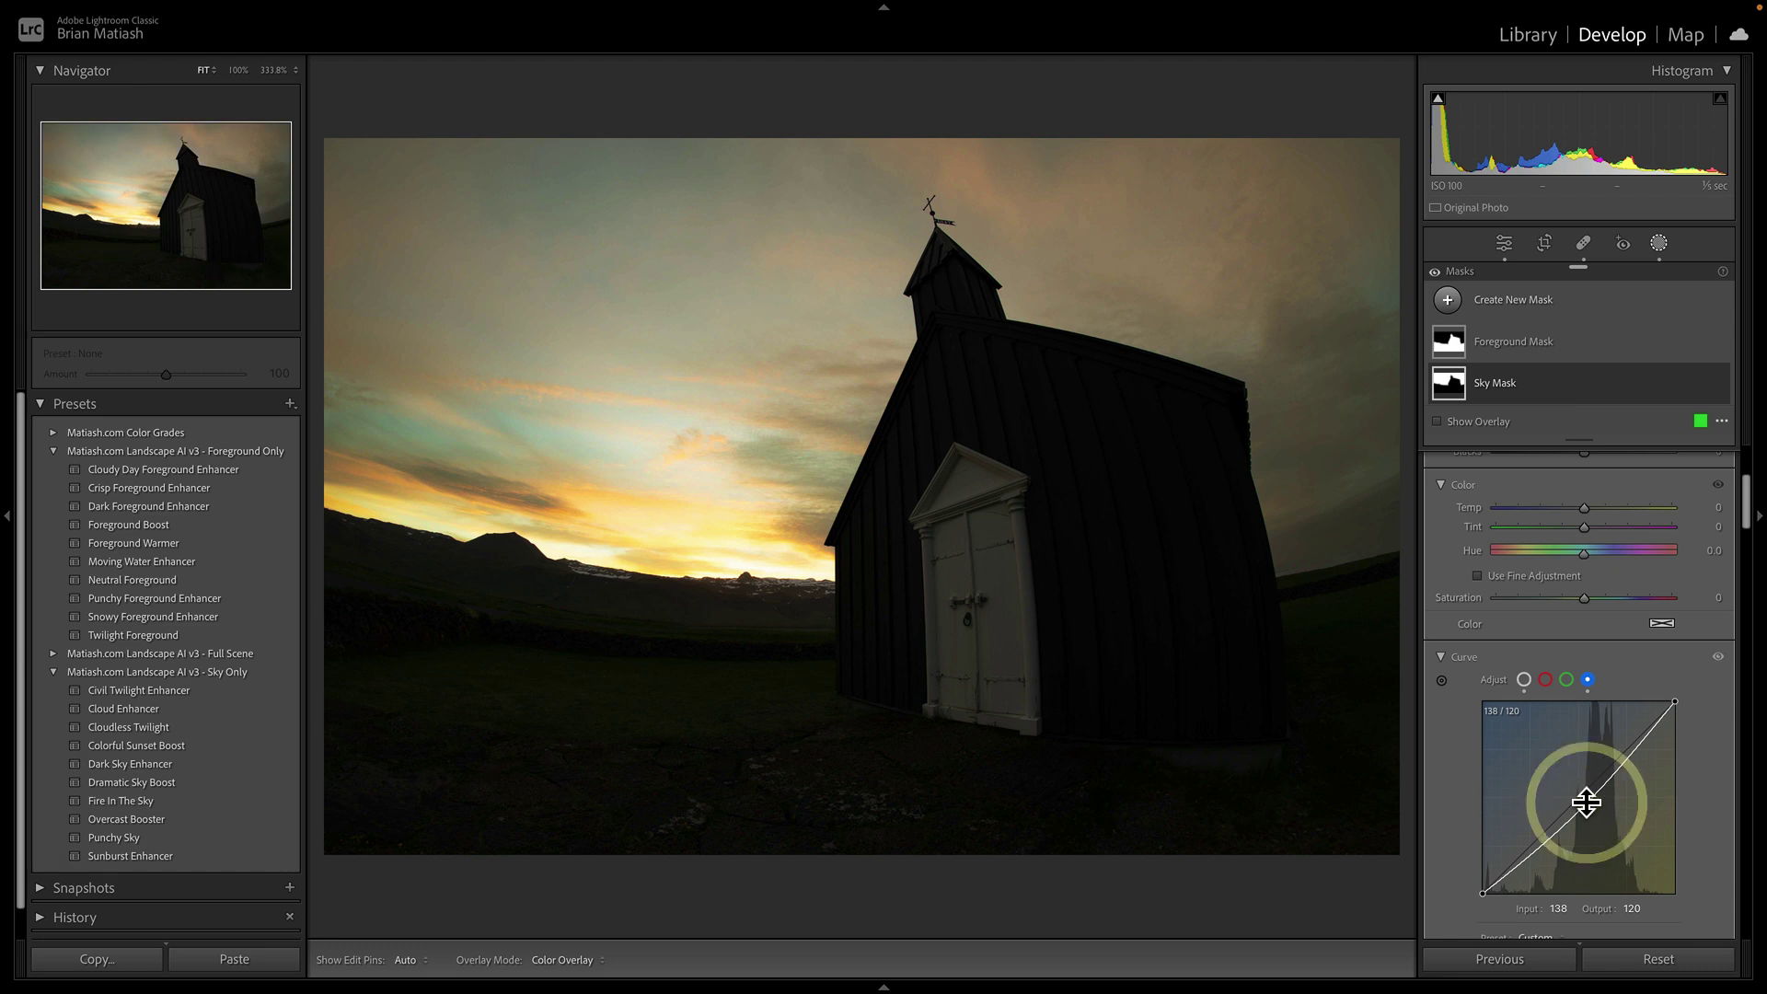
- Add upper and lower points on the blue curve, raising the lower one to 63/70
click(1630, 754)
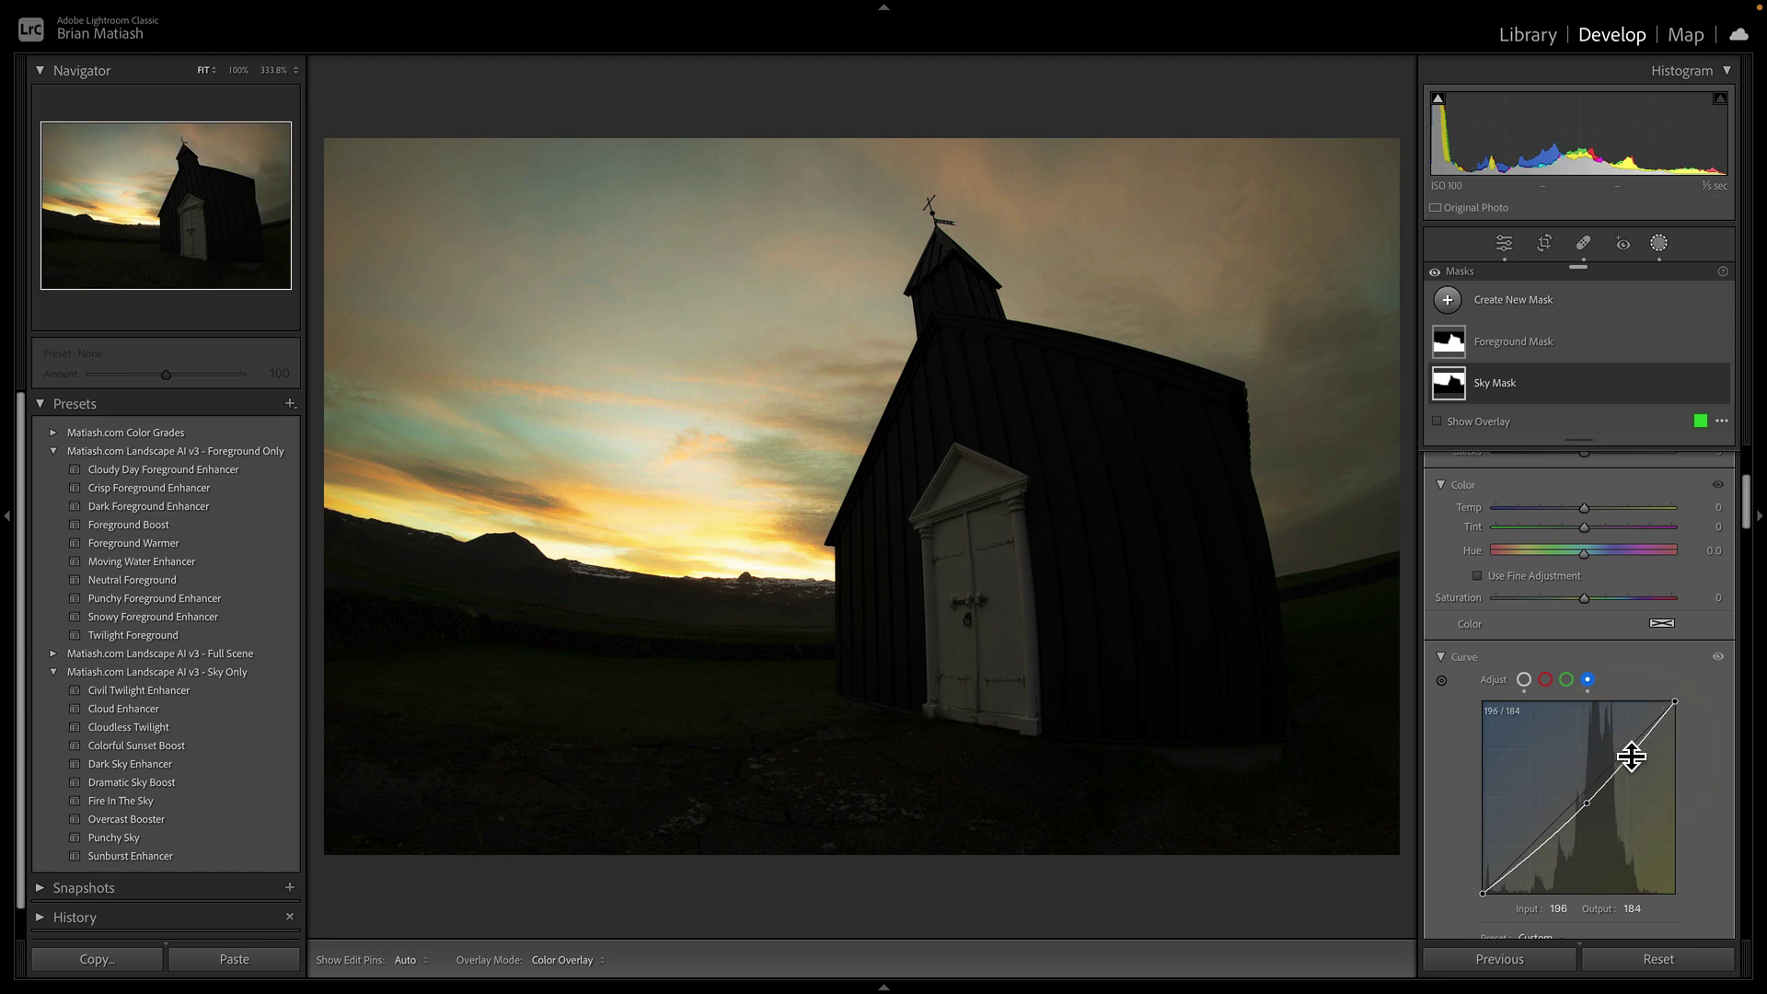
mouse_move(1630, 755)
mouse_down()
mouse_move(1543, 817)
mouse_move(1621, 752)
mouse_up()
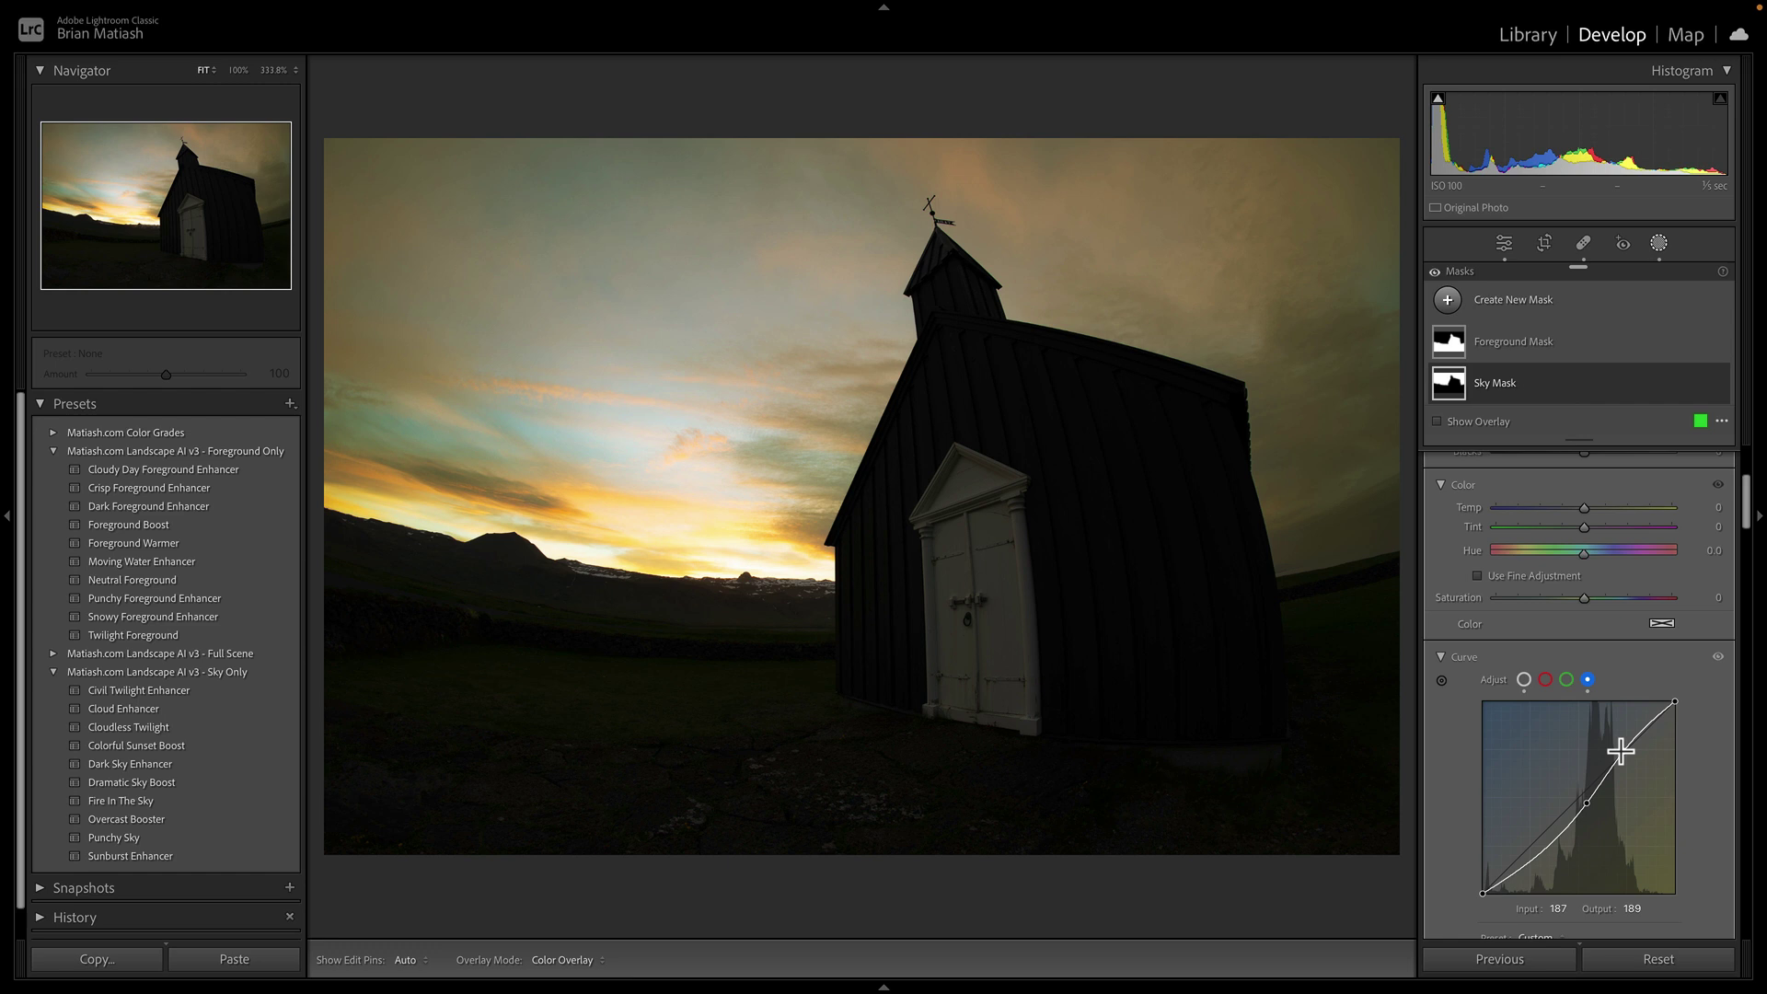
click(1531, 860)
drag(1531, 858, 1529, 838)
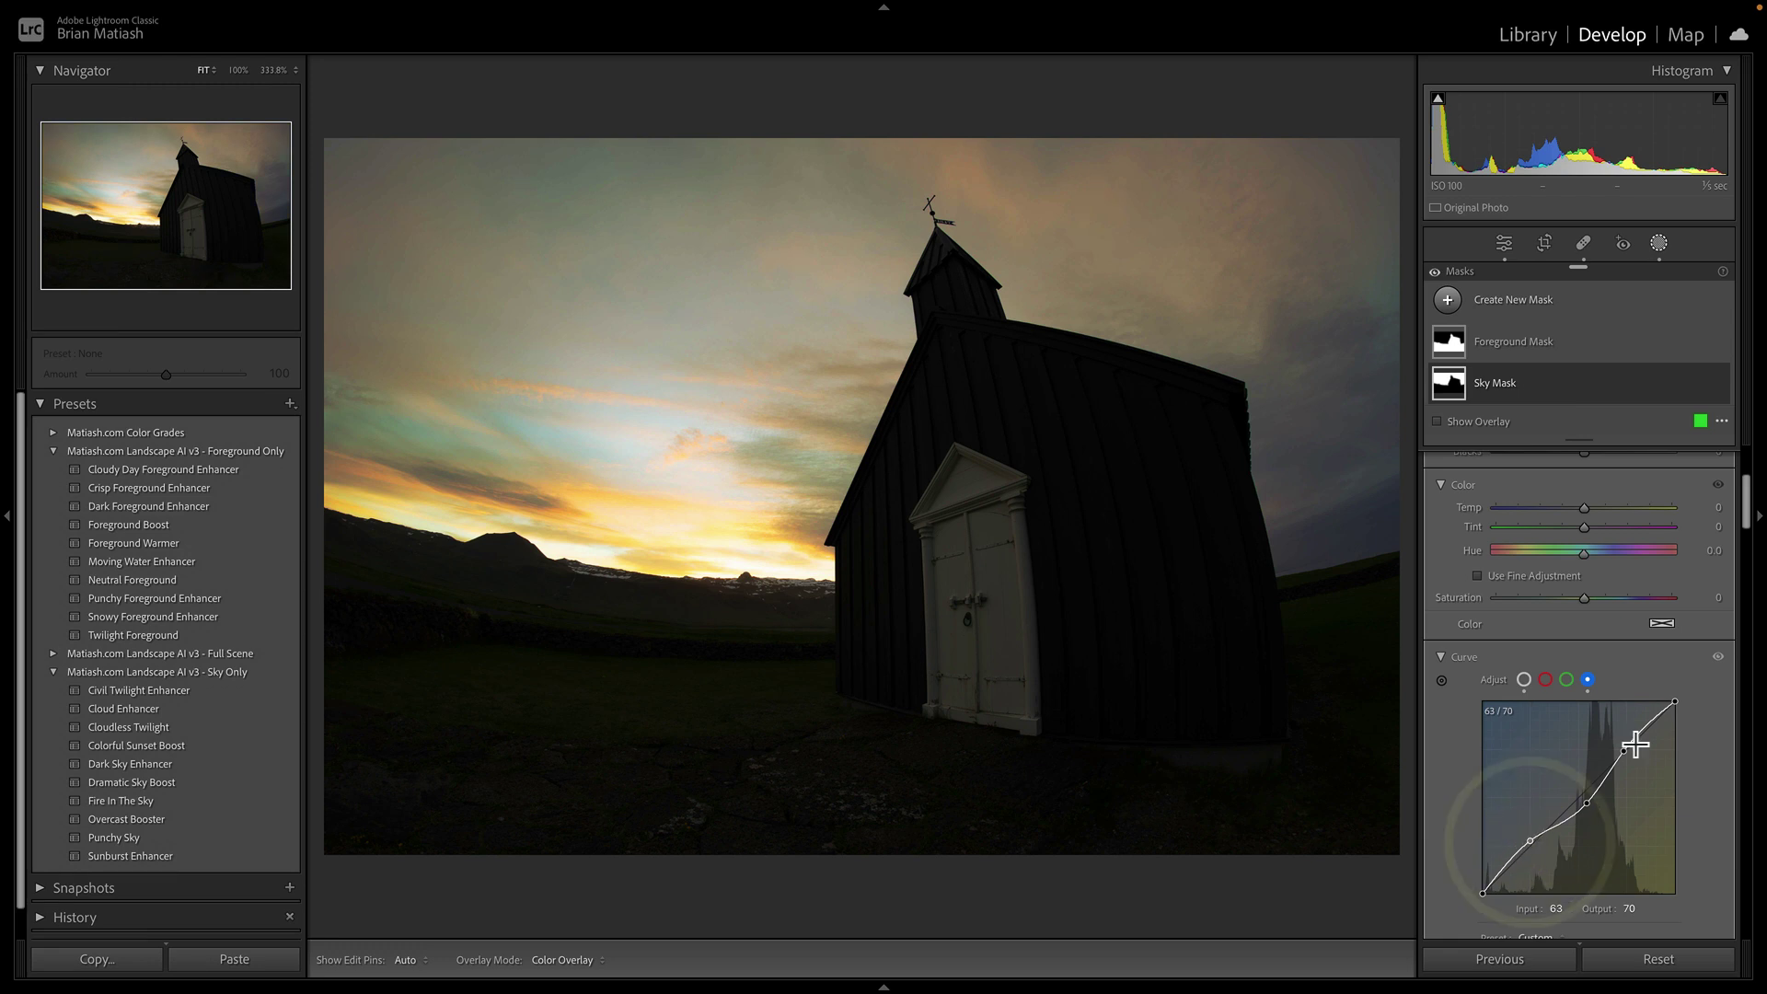
- Toggle the Sky Mask curve repeatedly to compare before and after
click(1718, 657)
click(1718, 657)
click(1717, 657)
click(1718, 657)
click(1718, 658)
click(1718, 657)
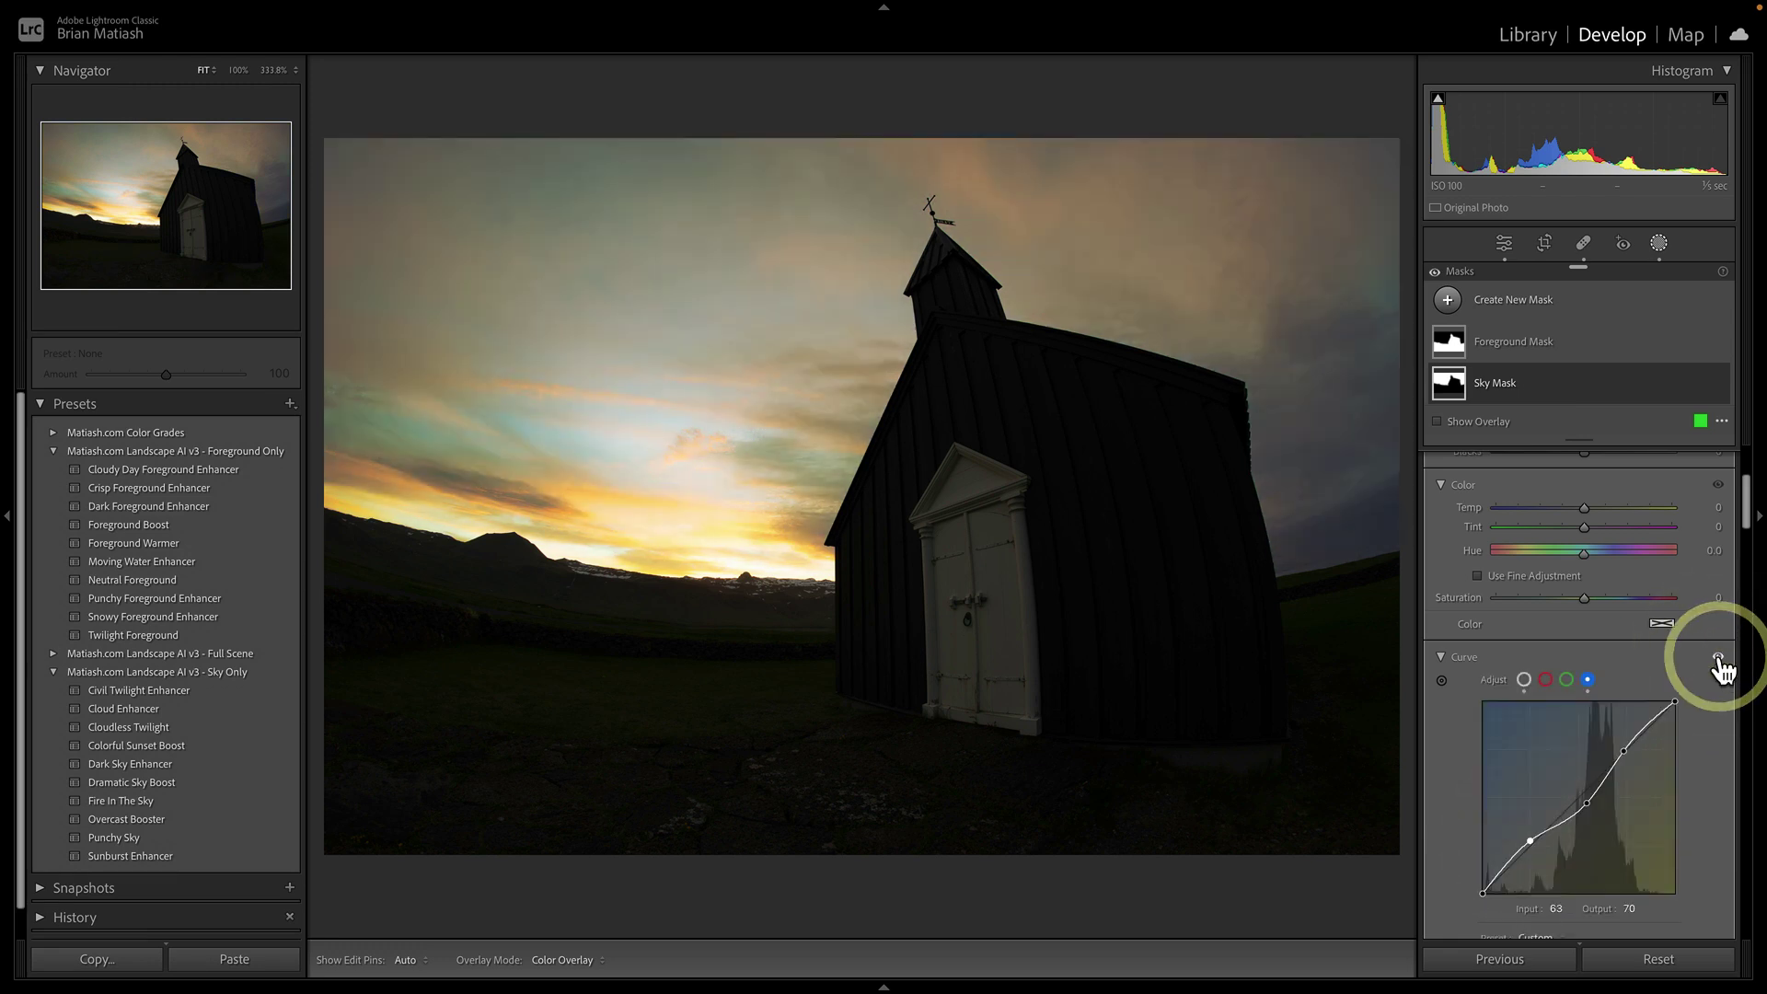
- Compare the Sky Mask curve on and off, including its blue channel view
click(1717, 657)
click(1718, 657)
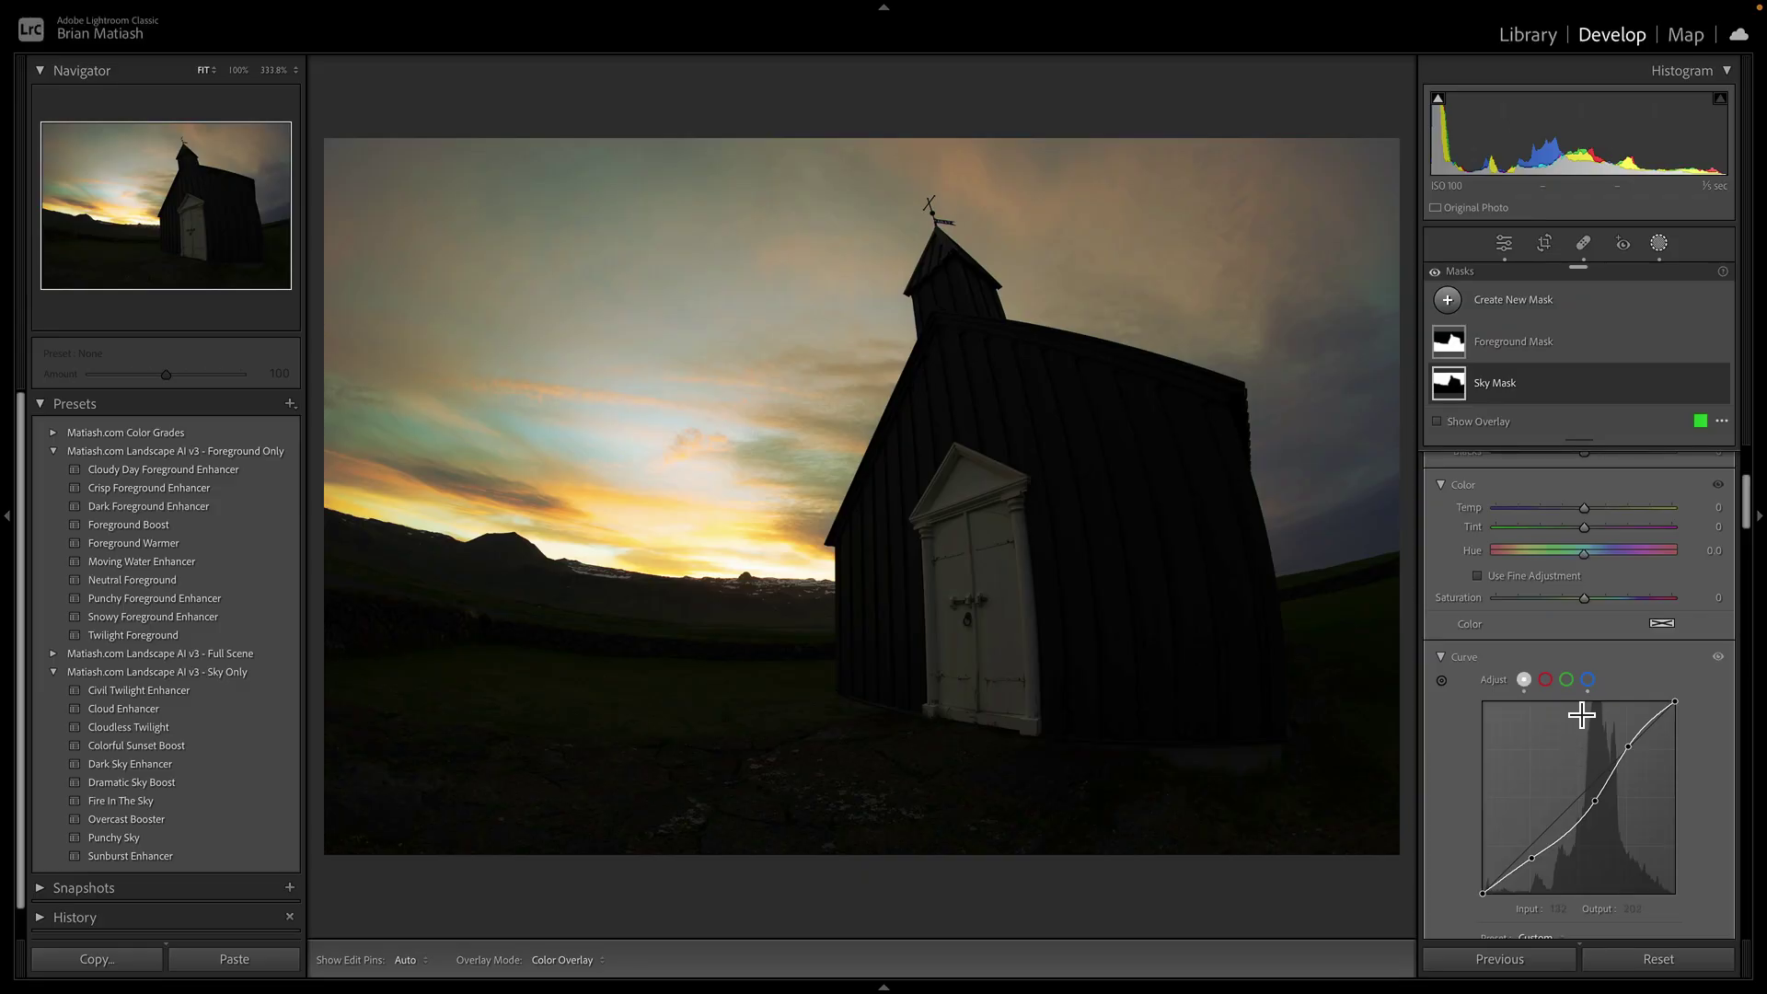
click(1588, 681)
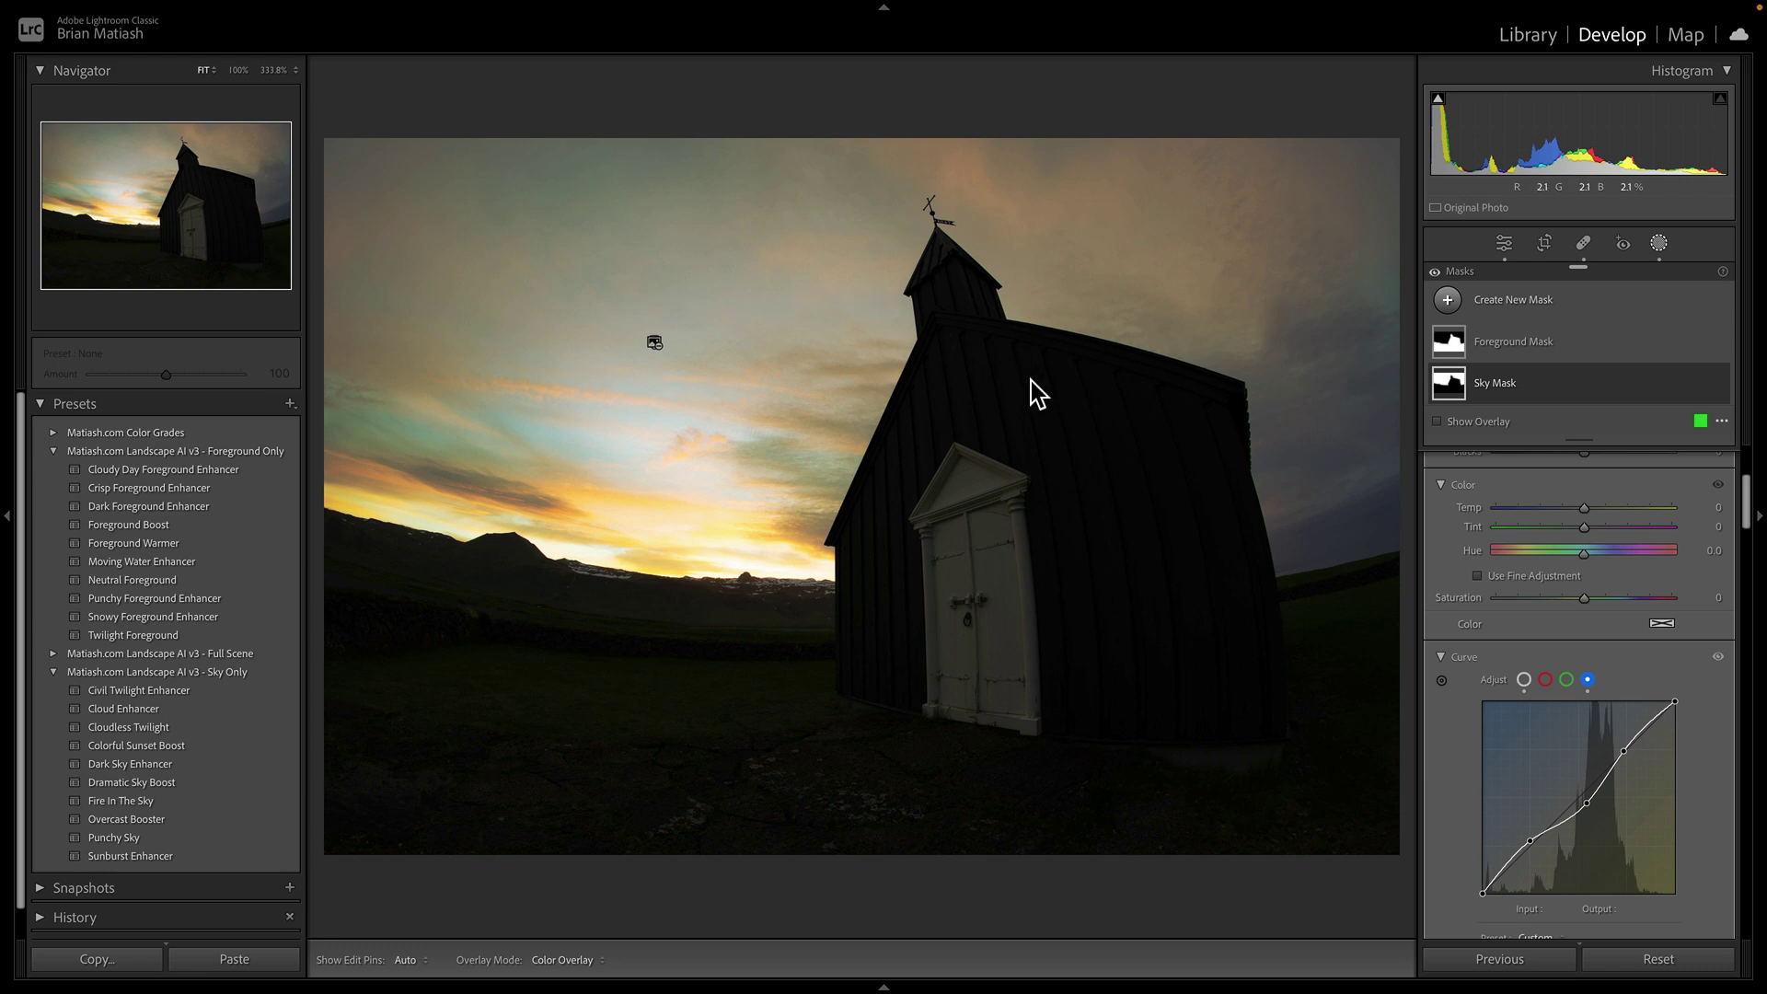
scroll(1639, 766, up, 1)
click(1718, 686)
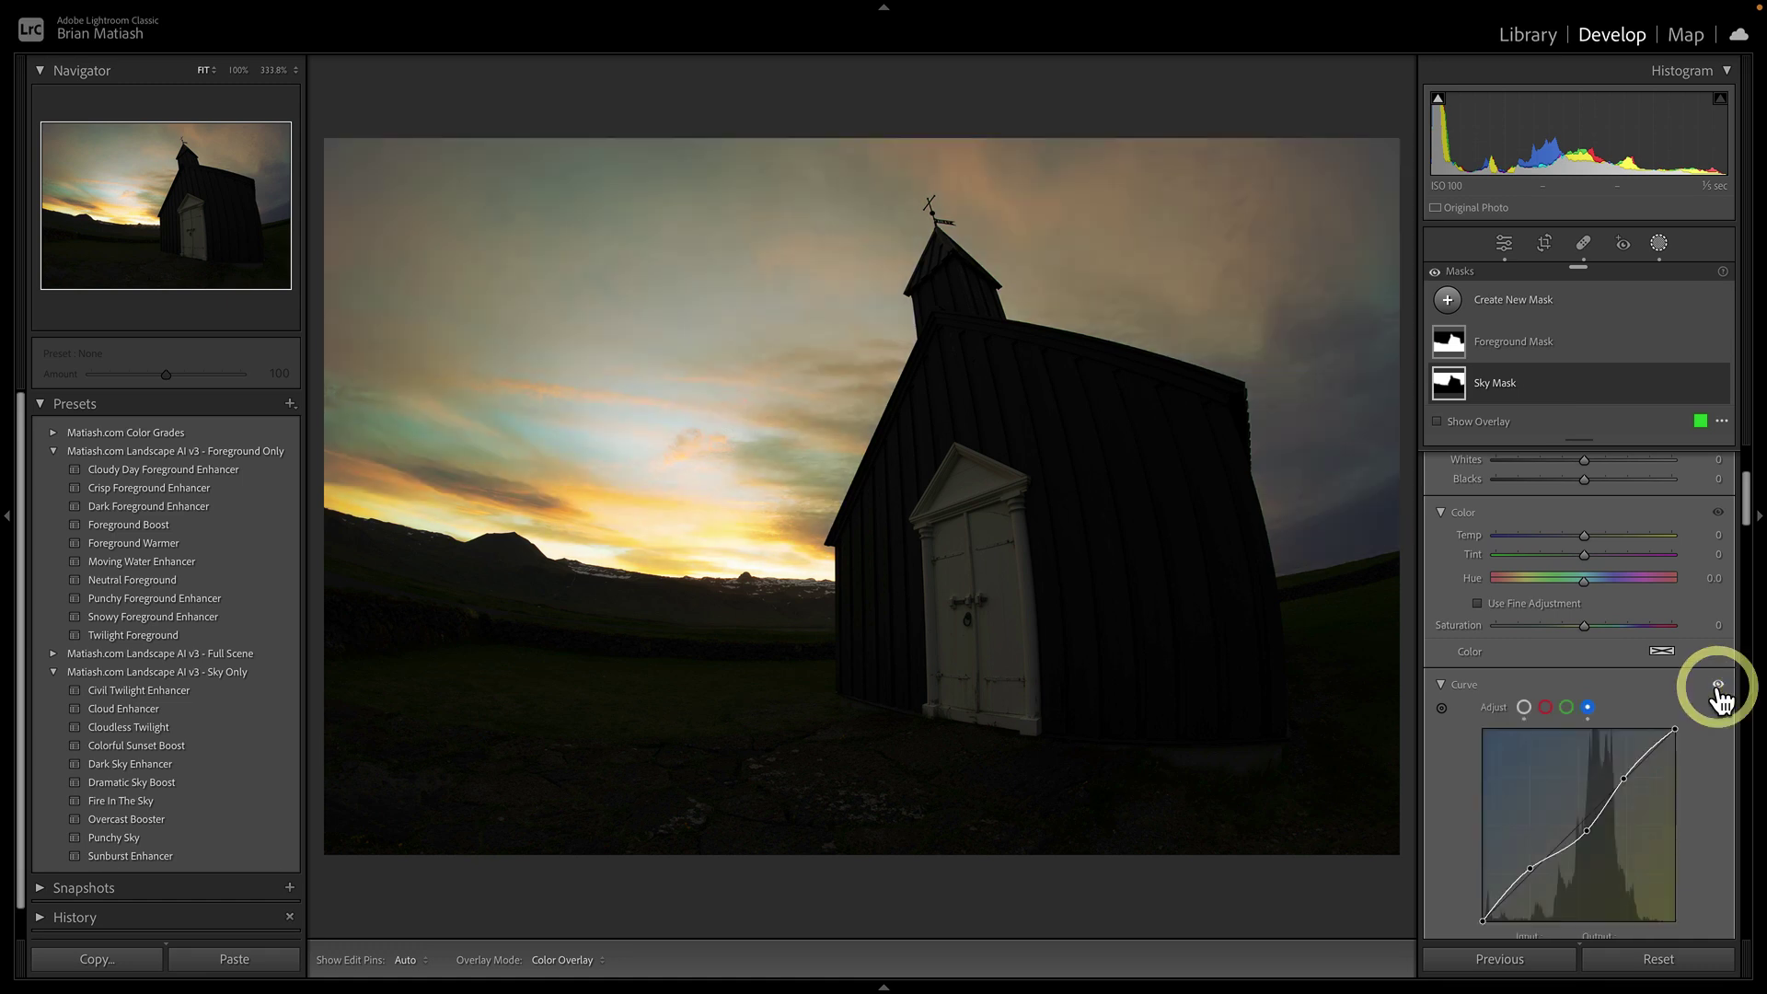
click(1718, 686)
- Try brightening the sky's shadows, undo it, then select the Foreground Mask
scroll(1603, 770, up, 5)
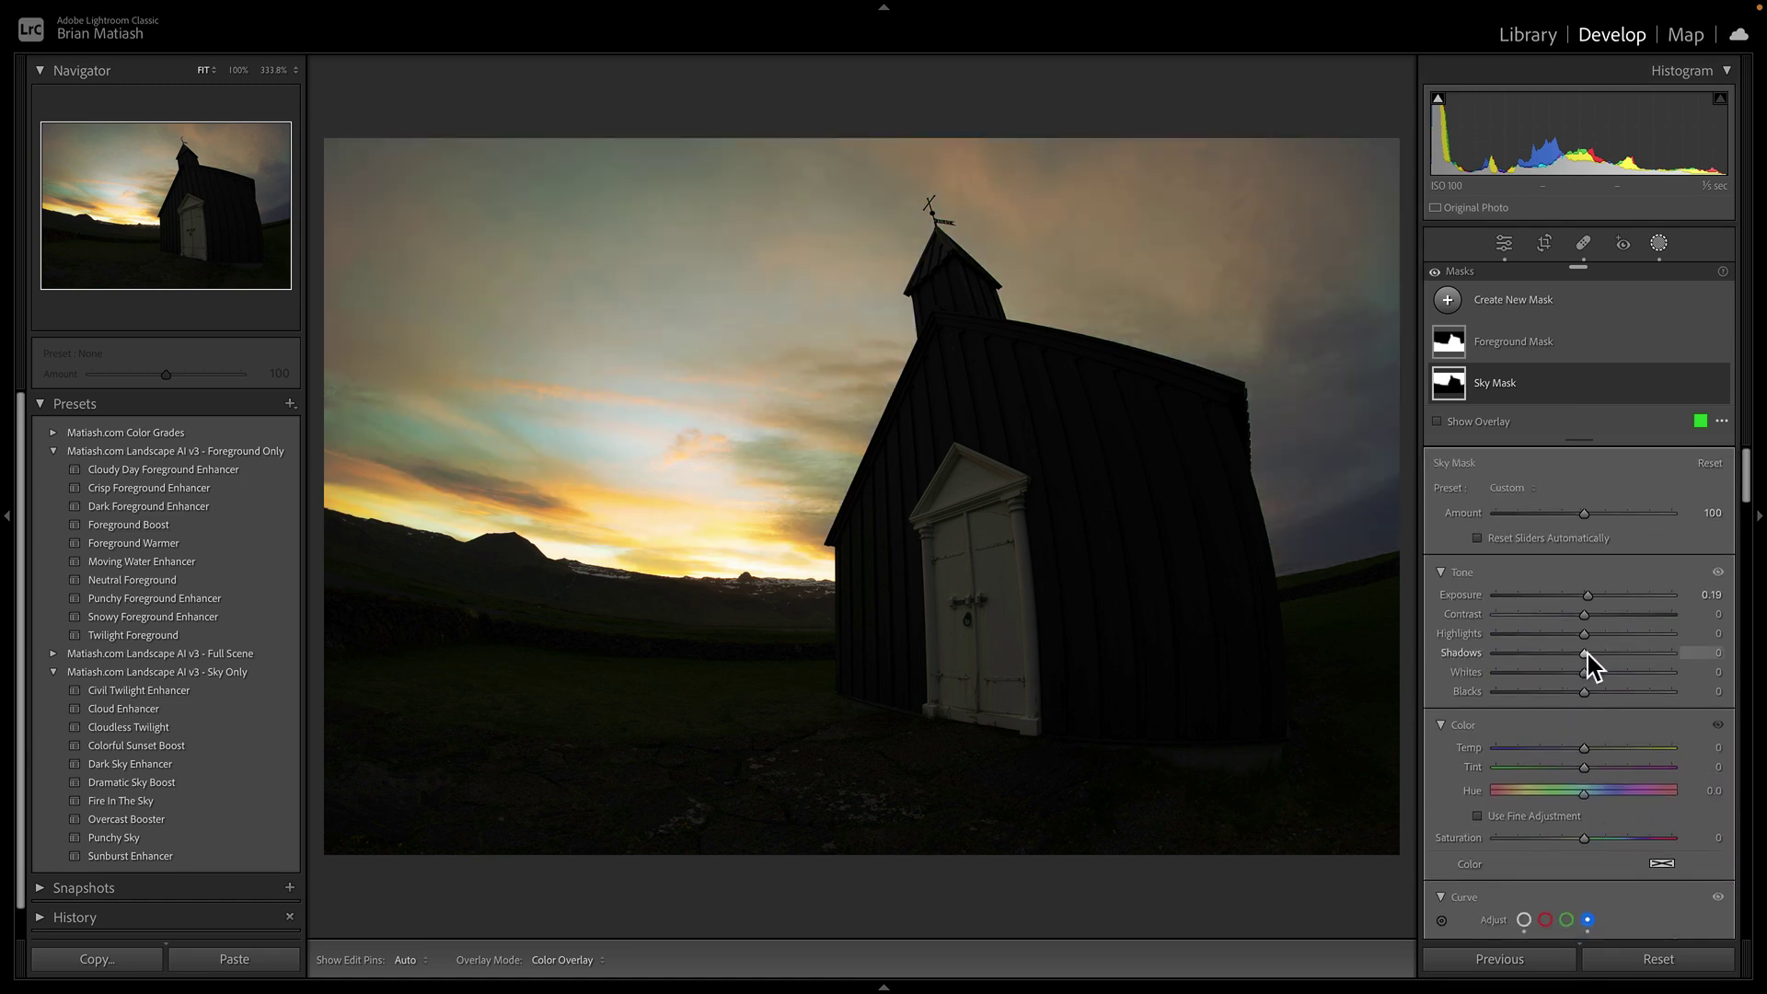
drag(1593, 654, 1605, 655)
key(ctrl+z)
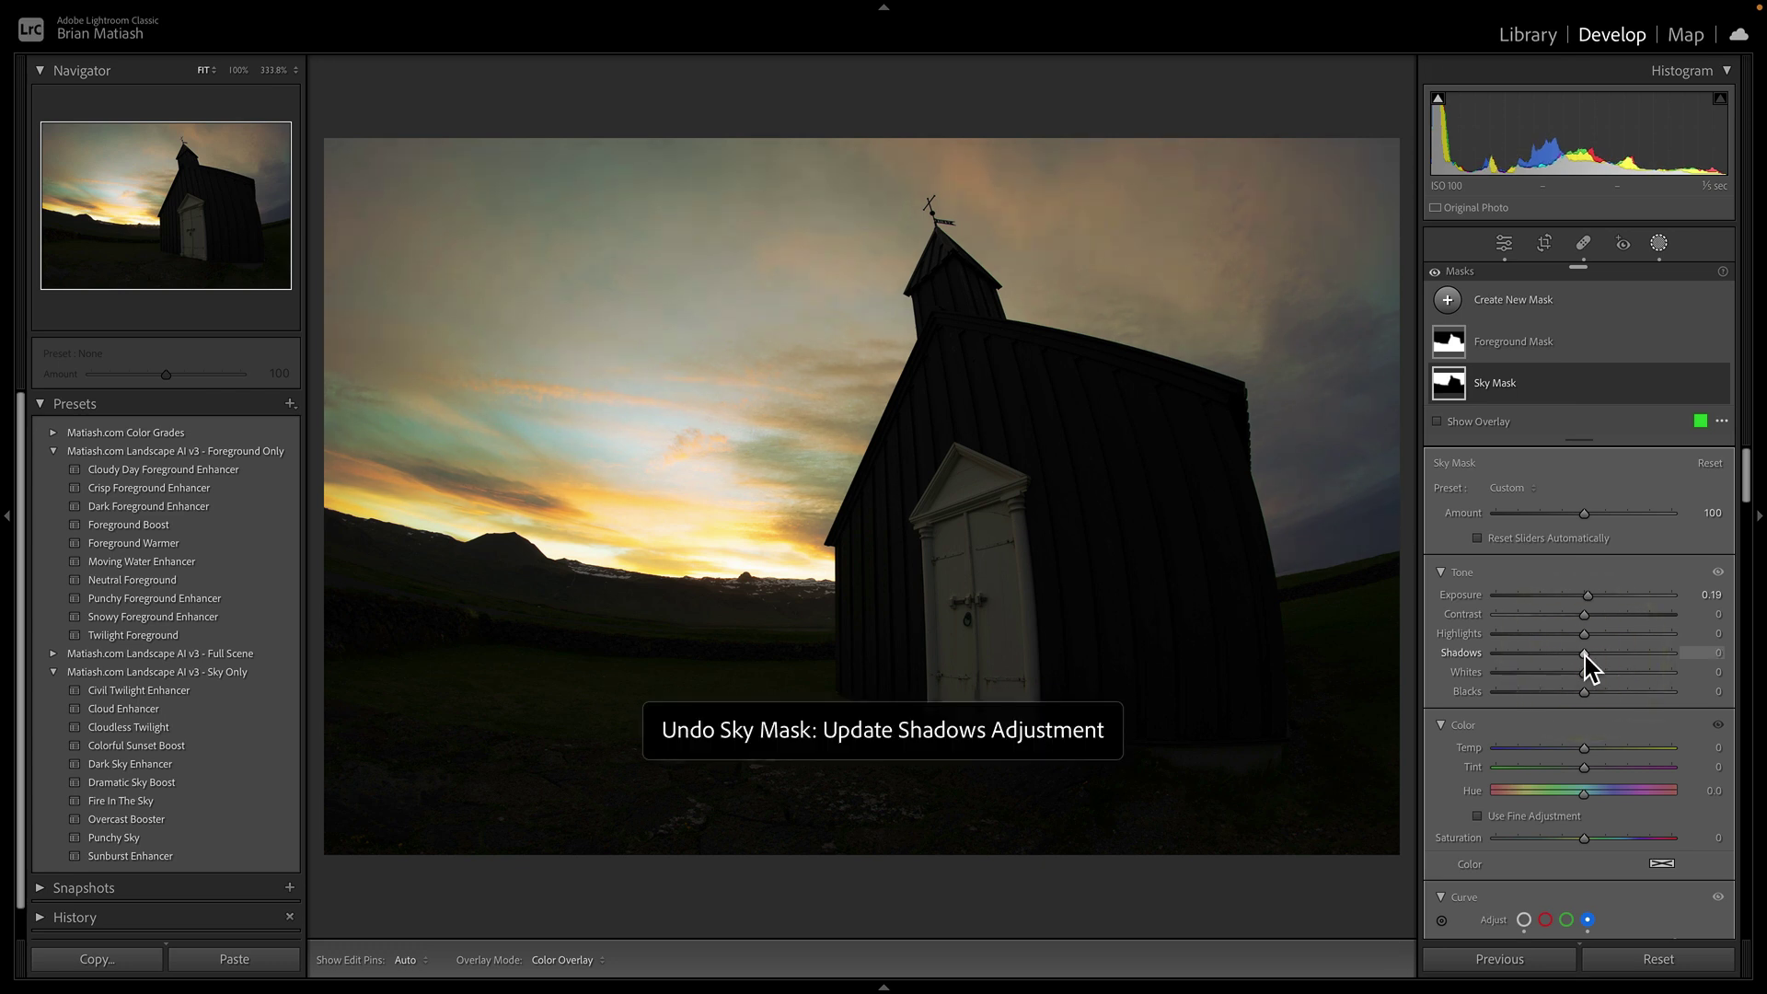
scroll(1586, 655, down, 5)
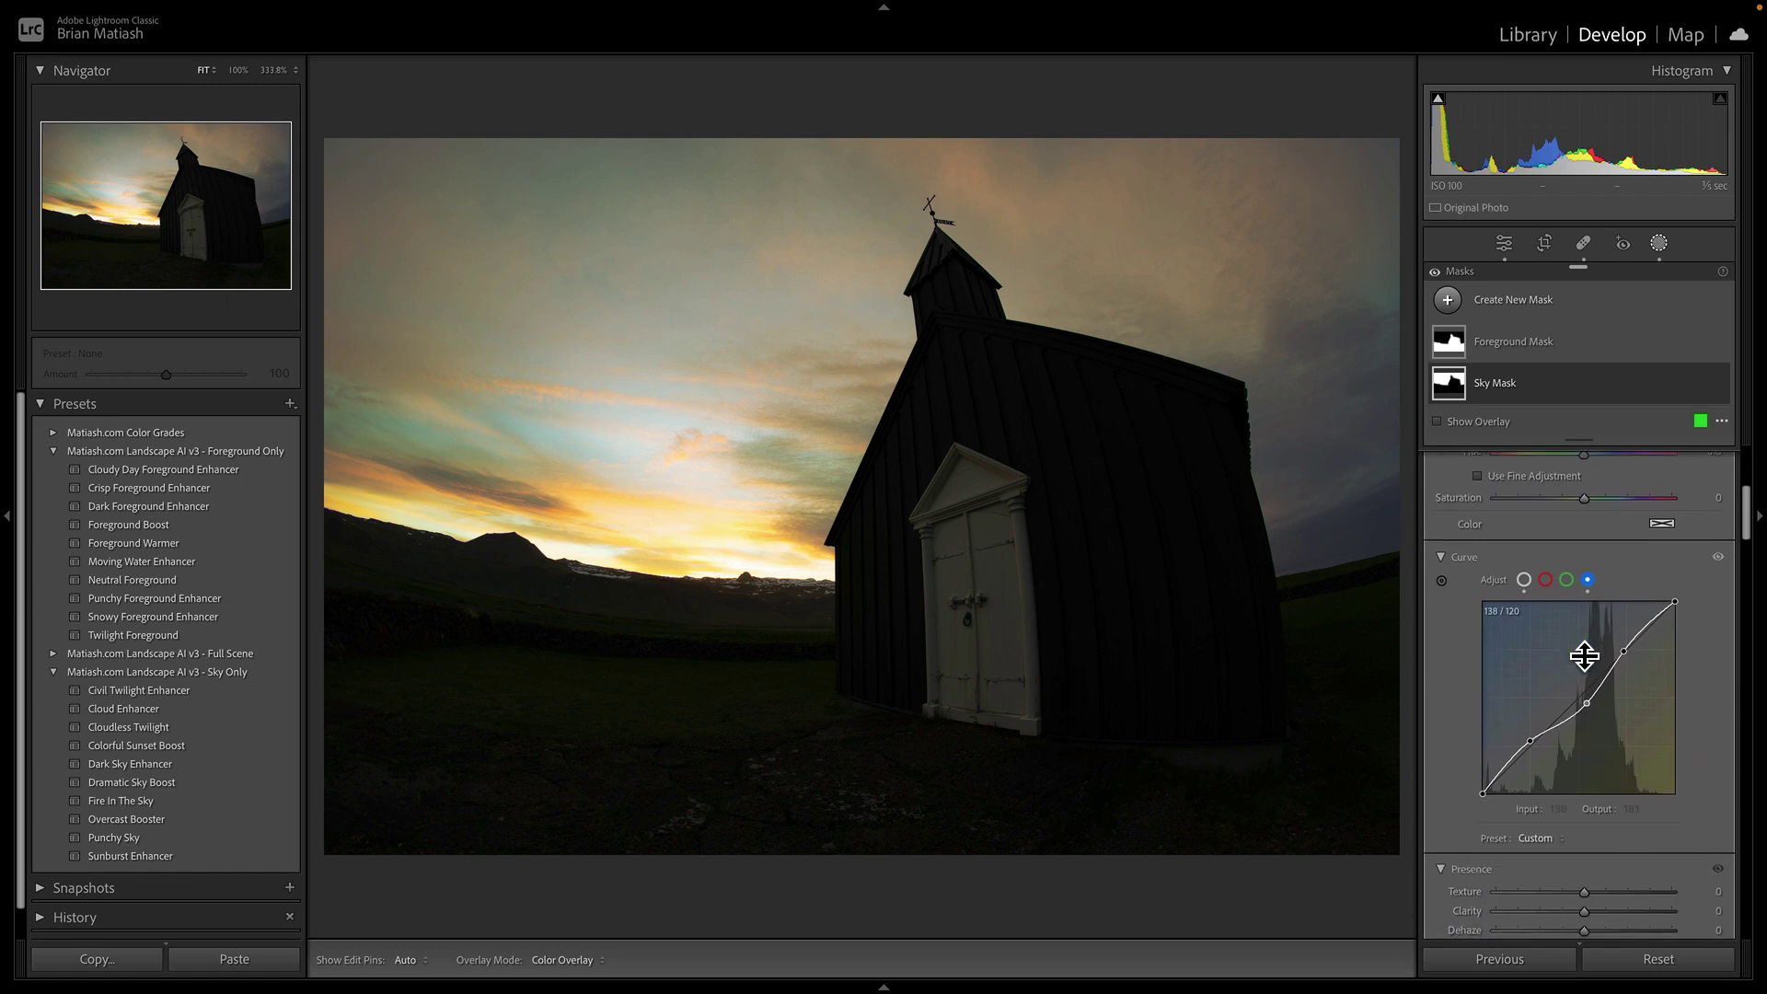
click(1525, 580)
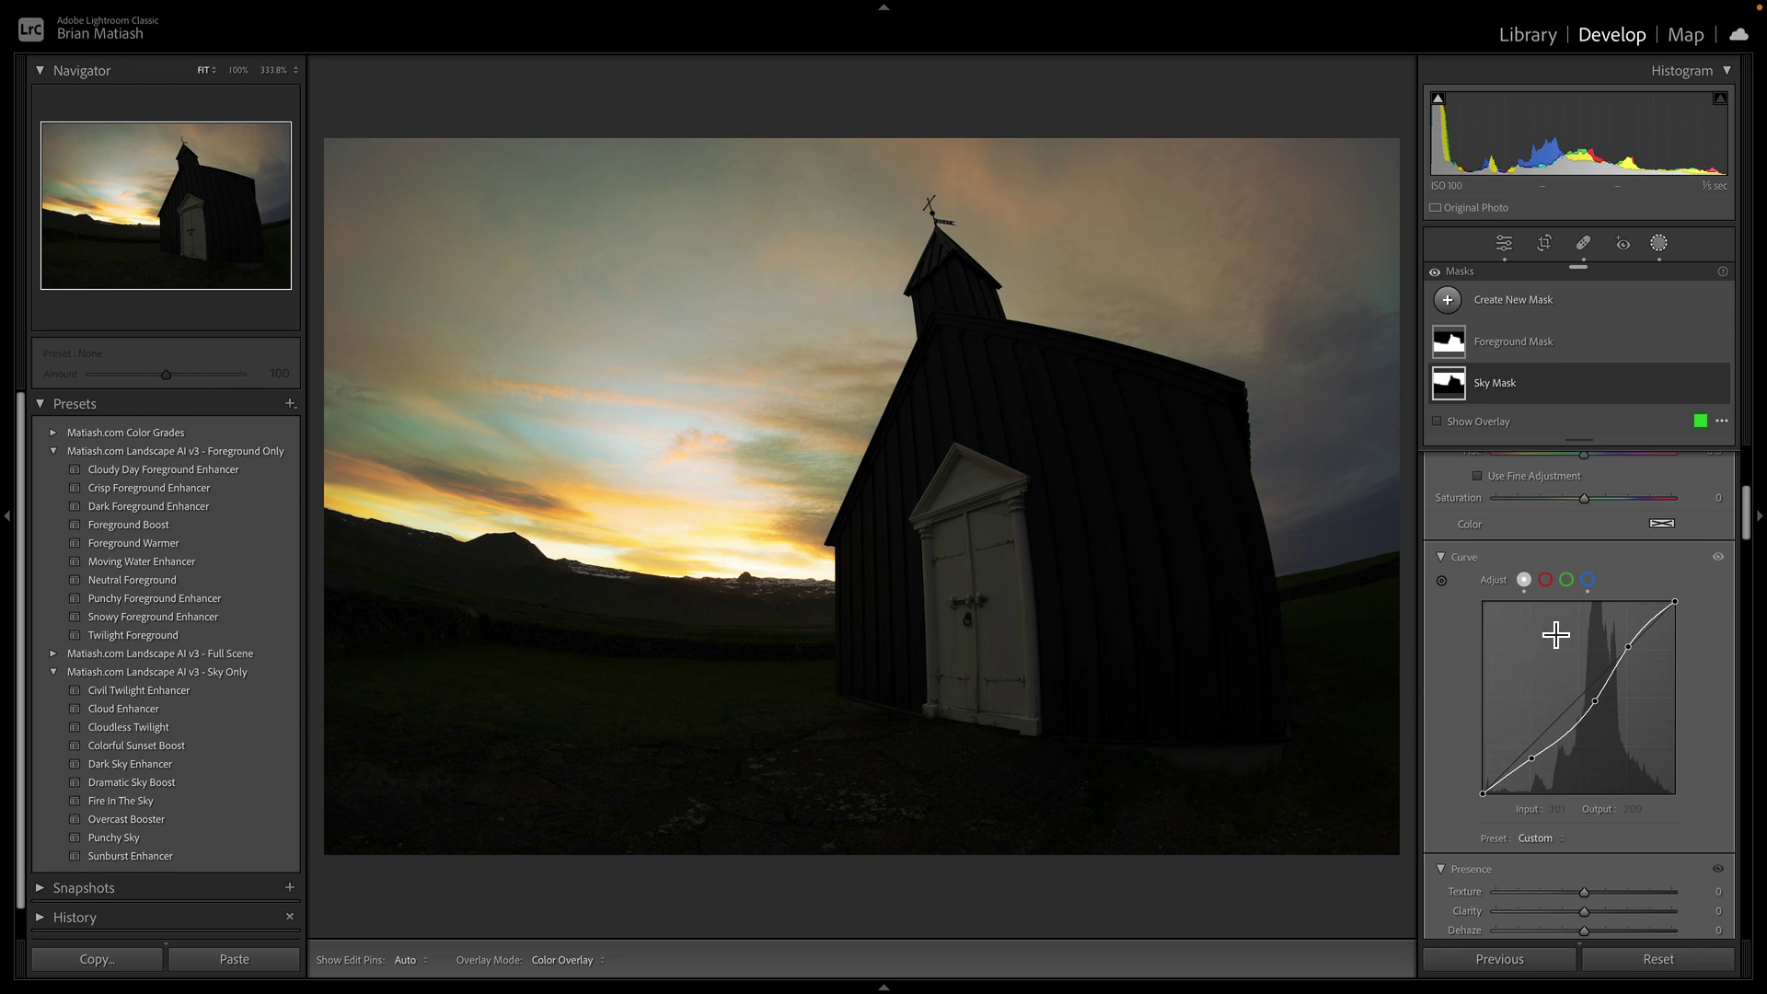
click(1576, 344)
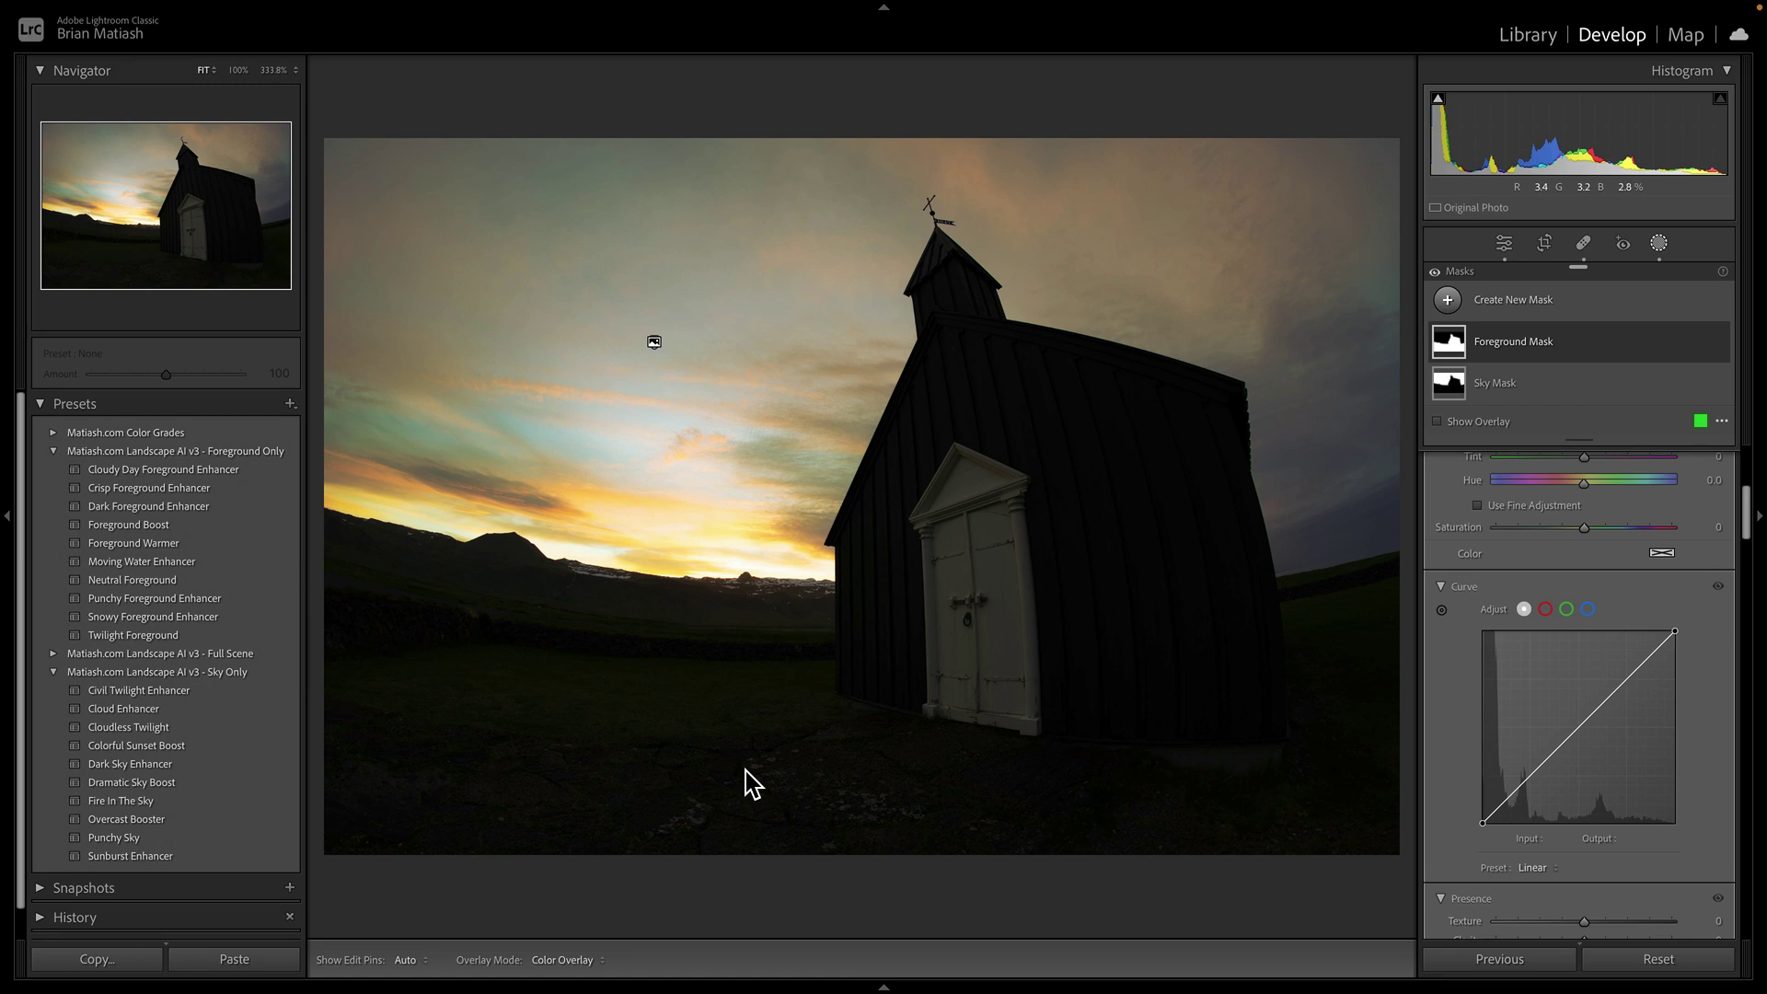
- Add midtone, highlight and shadow points to the Foreground Mask RGB curve, midtone ending at 114/171
click(1577, 729)
drag(1576, 729, 1569, 711)
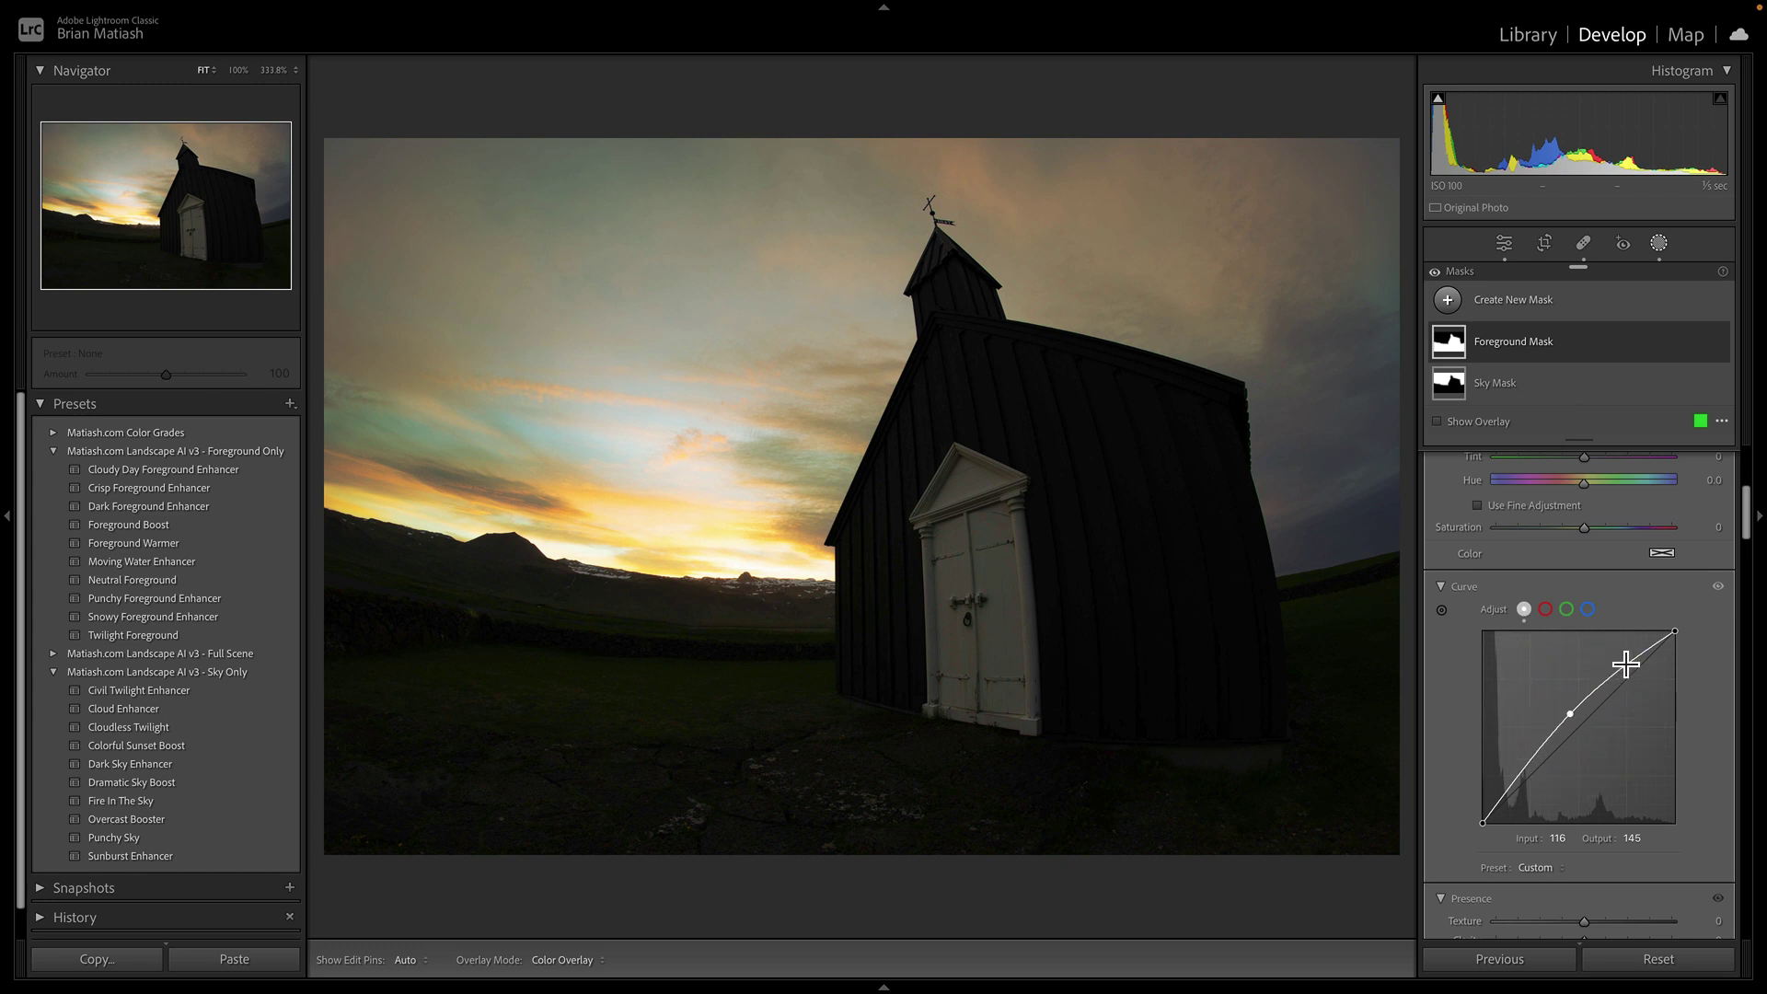
drag(1628, 663, 1654, 665)
drag(1518, 773, 1516, 744)
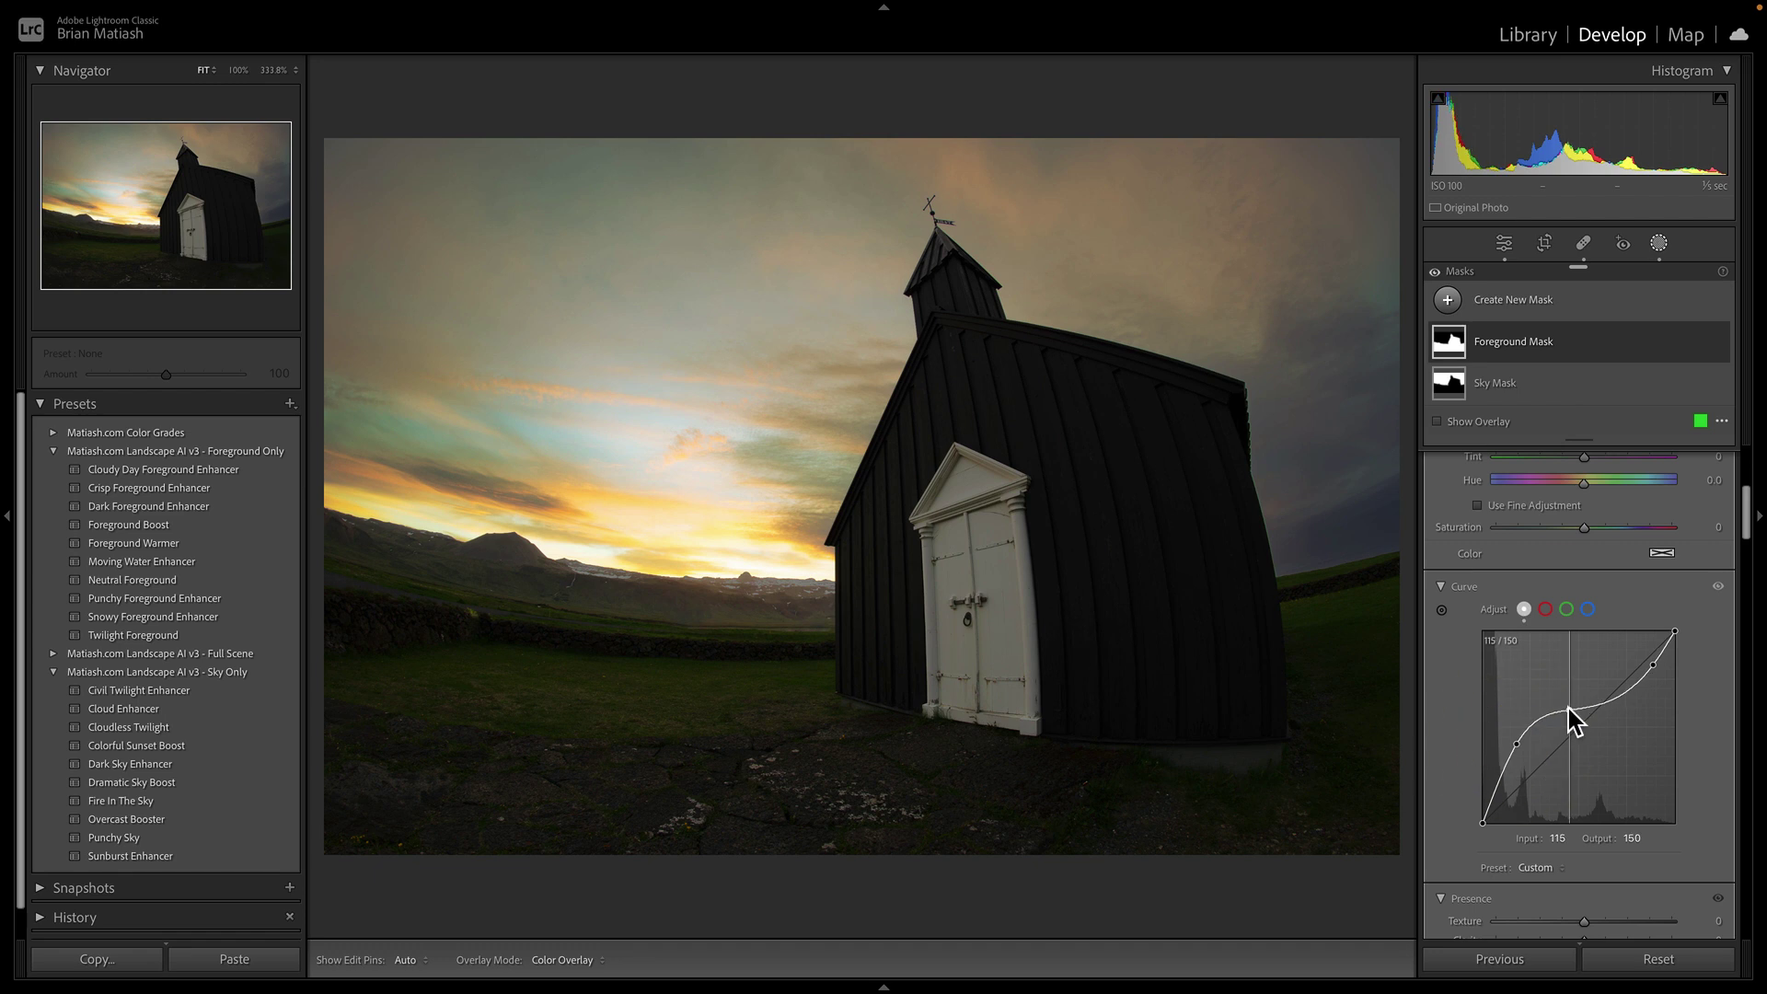
click(1568, 709)
drag(1517, 744, 1569, 691)
click(1568, 692)
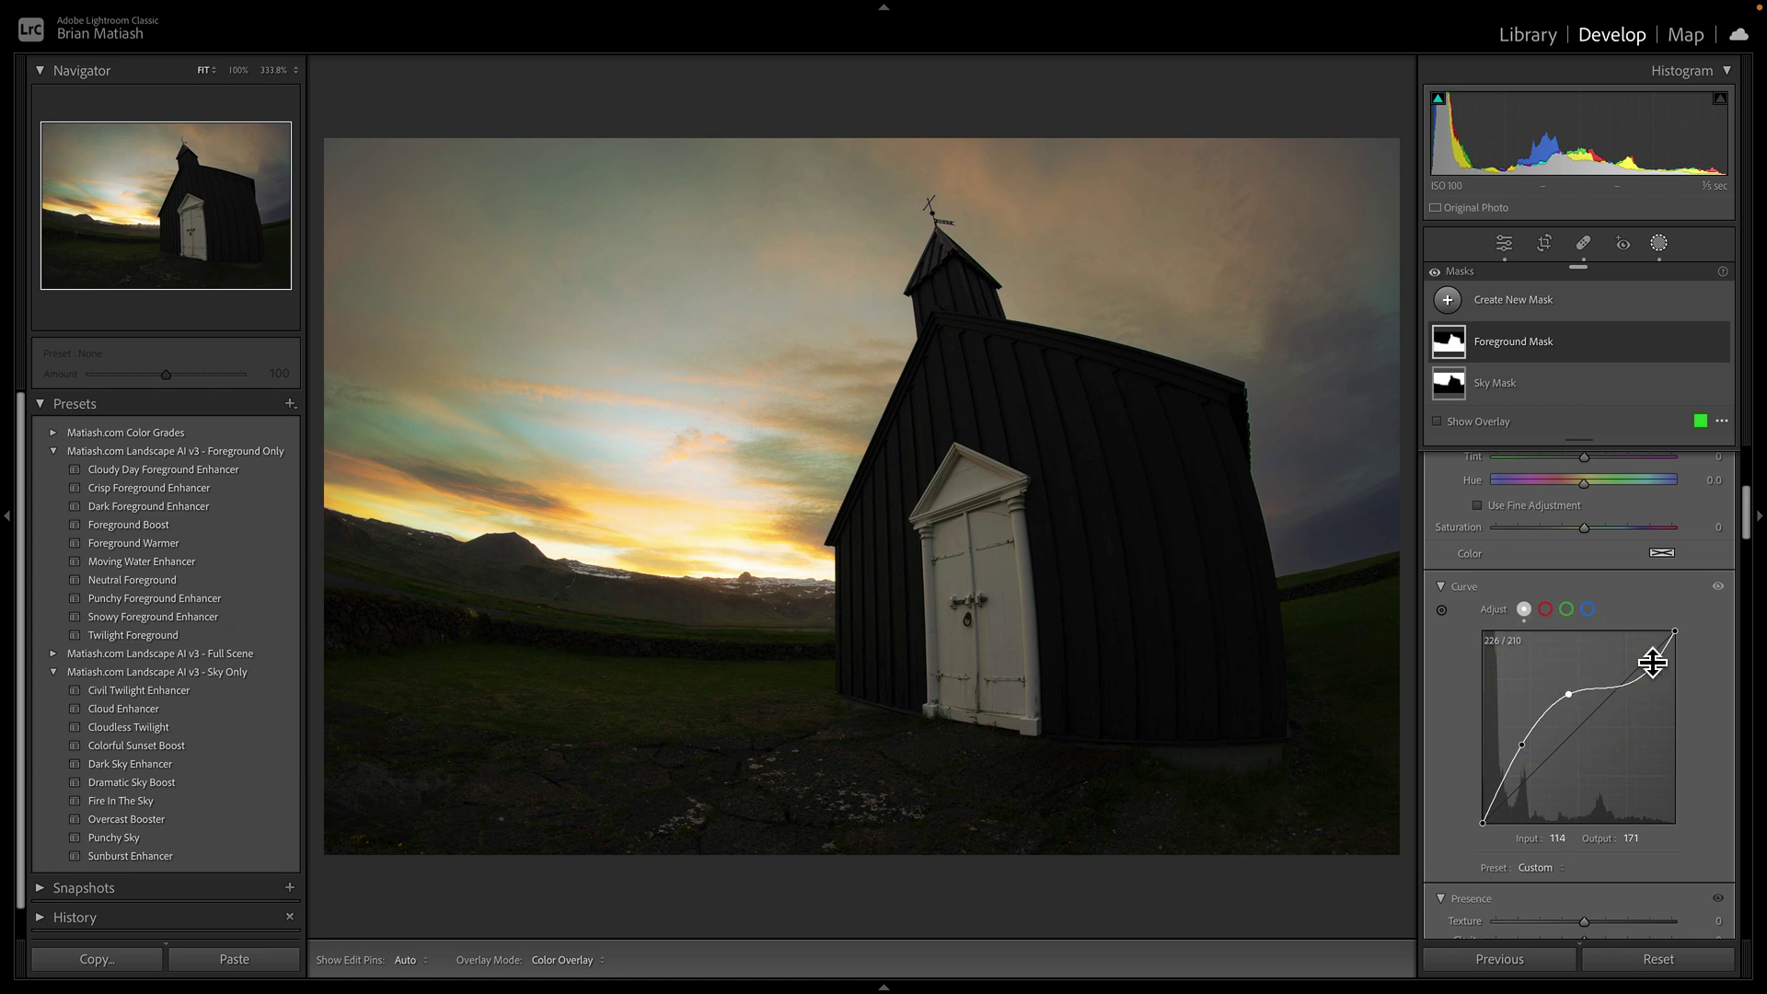
- Adjust the foreground curve's highlight point and raise its lower point to about 62/131
mouse_move(1653, 665)
mouse_down()
mouse_move(1615, 659)
mouse_move(1651, 655)
mouse_move(1647, 678)
mouse_up()
drag(1521, 743, 1520, 727)
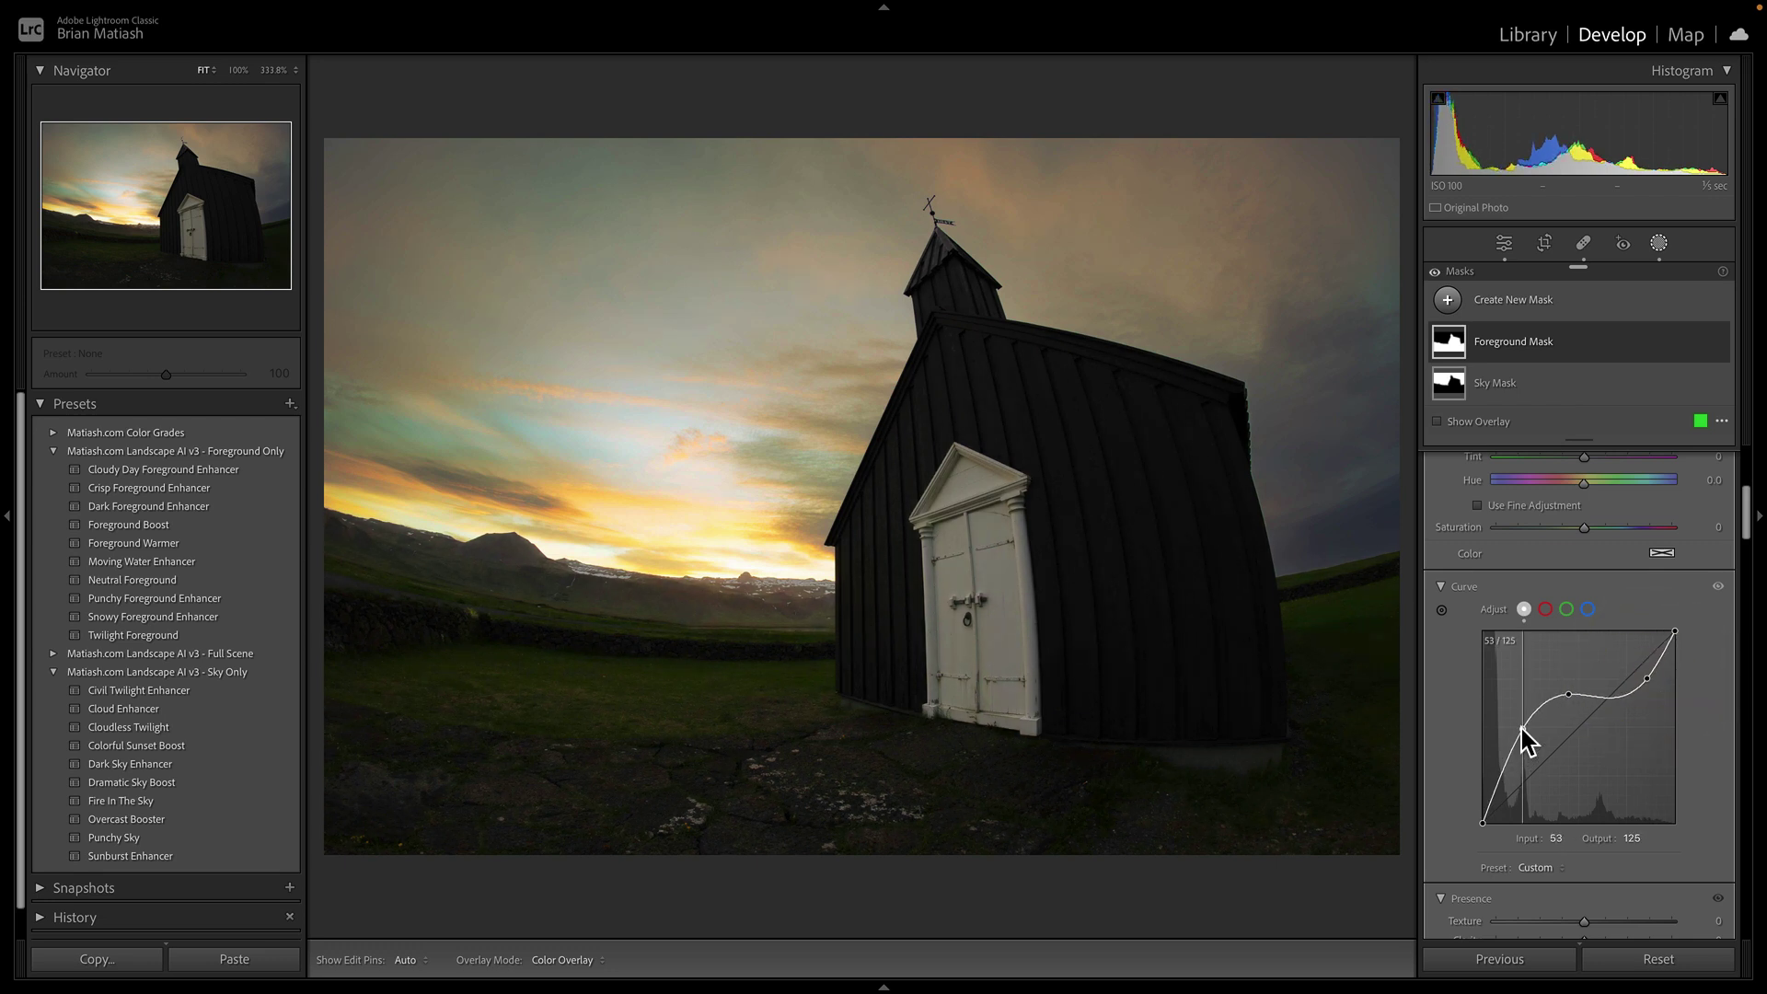
drag(1522, 729, 1522, 715)
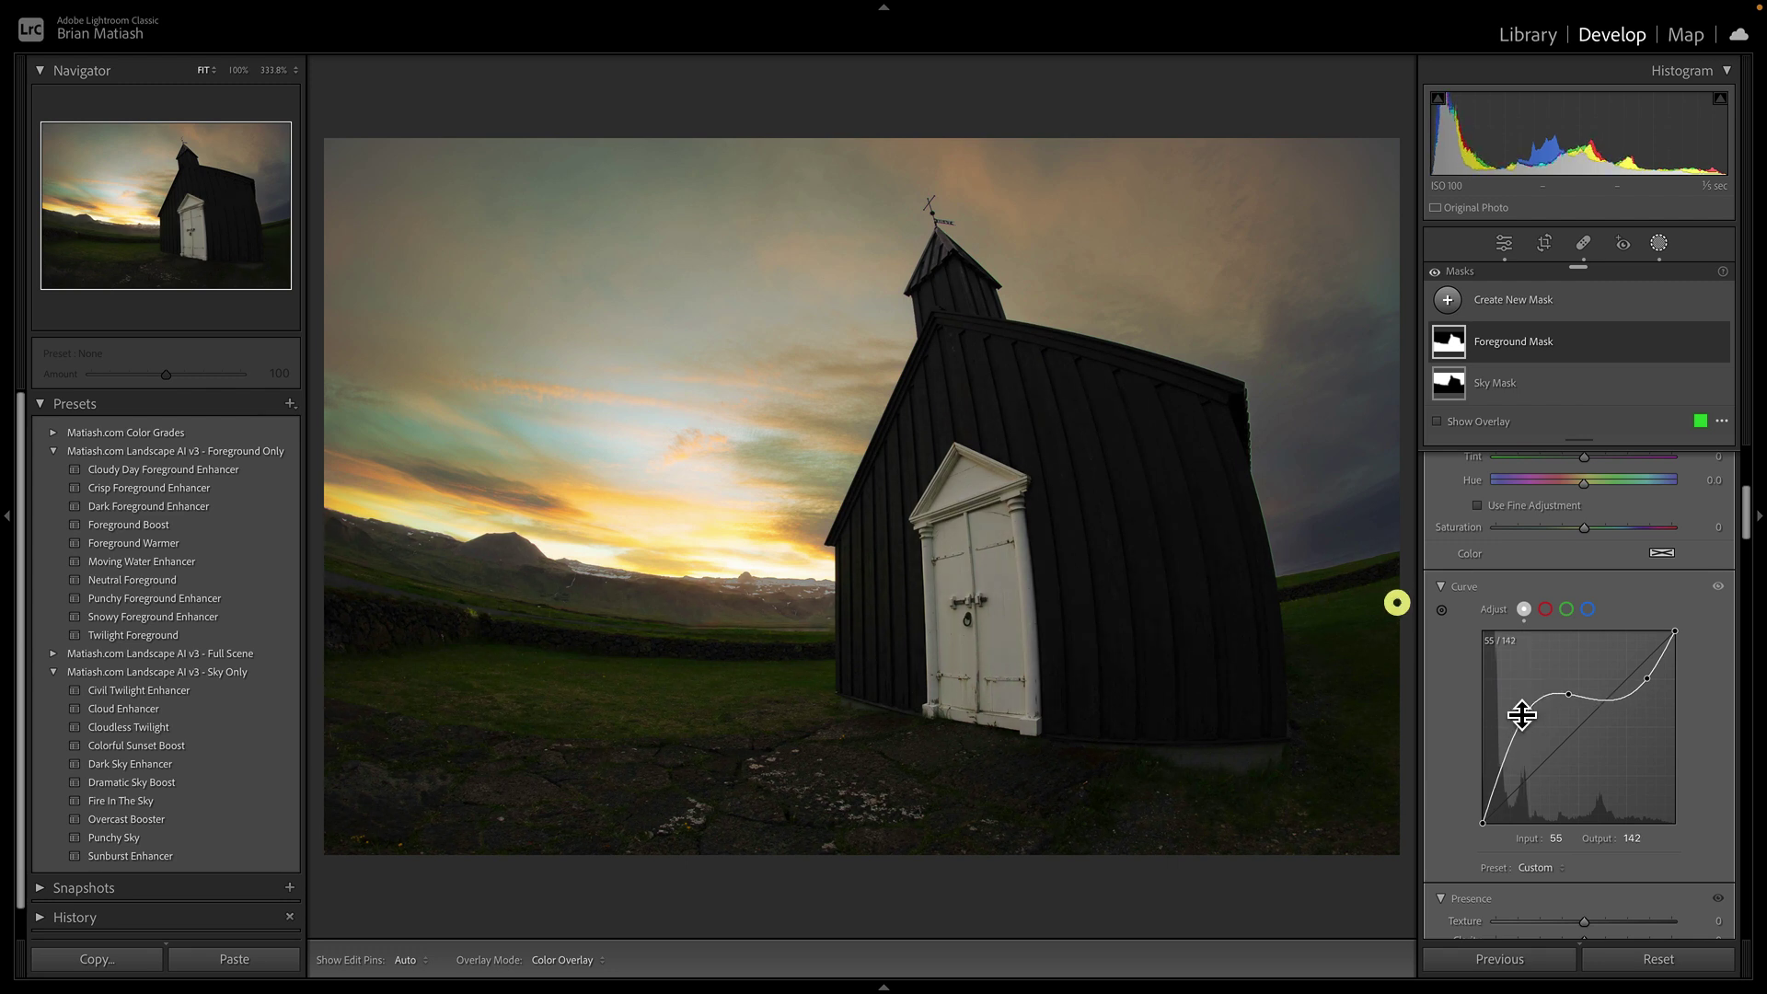
click(1246, 420)
drag(1523, 718, 1528, 723)
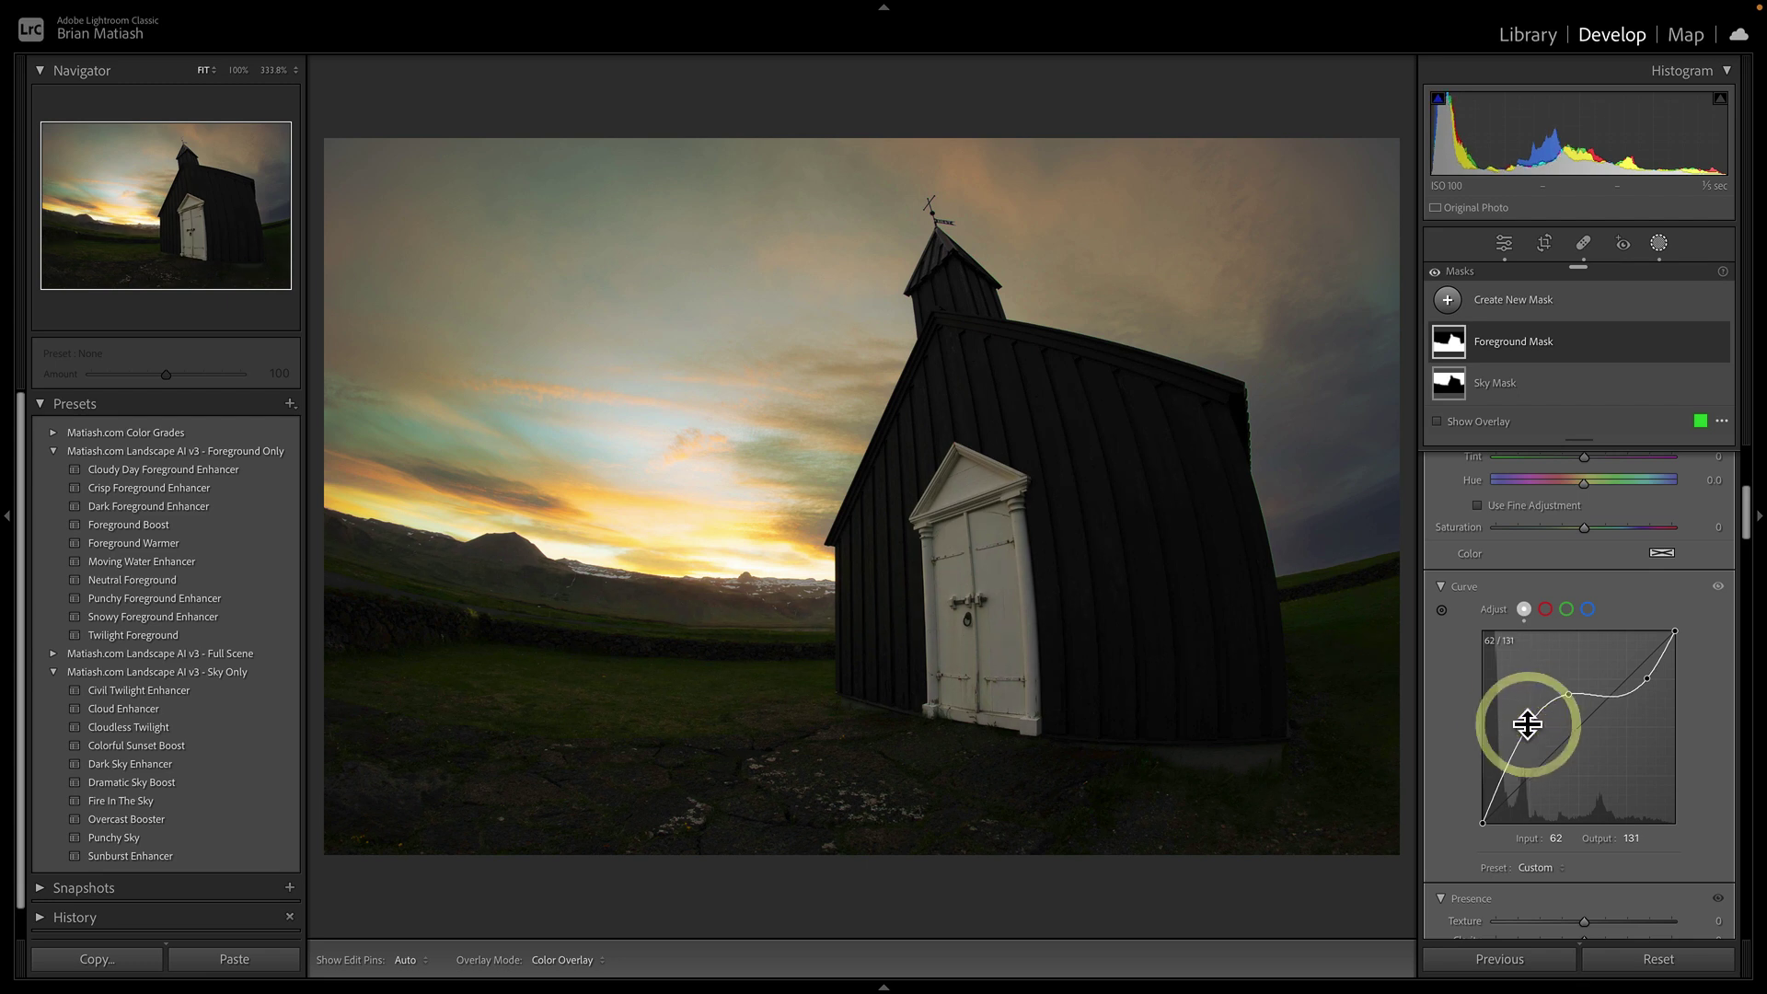
- On the Foreground Mask Blue channel, pull the upper curve point down to about 190/182
click(1588, 609)
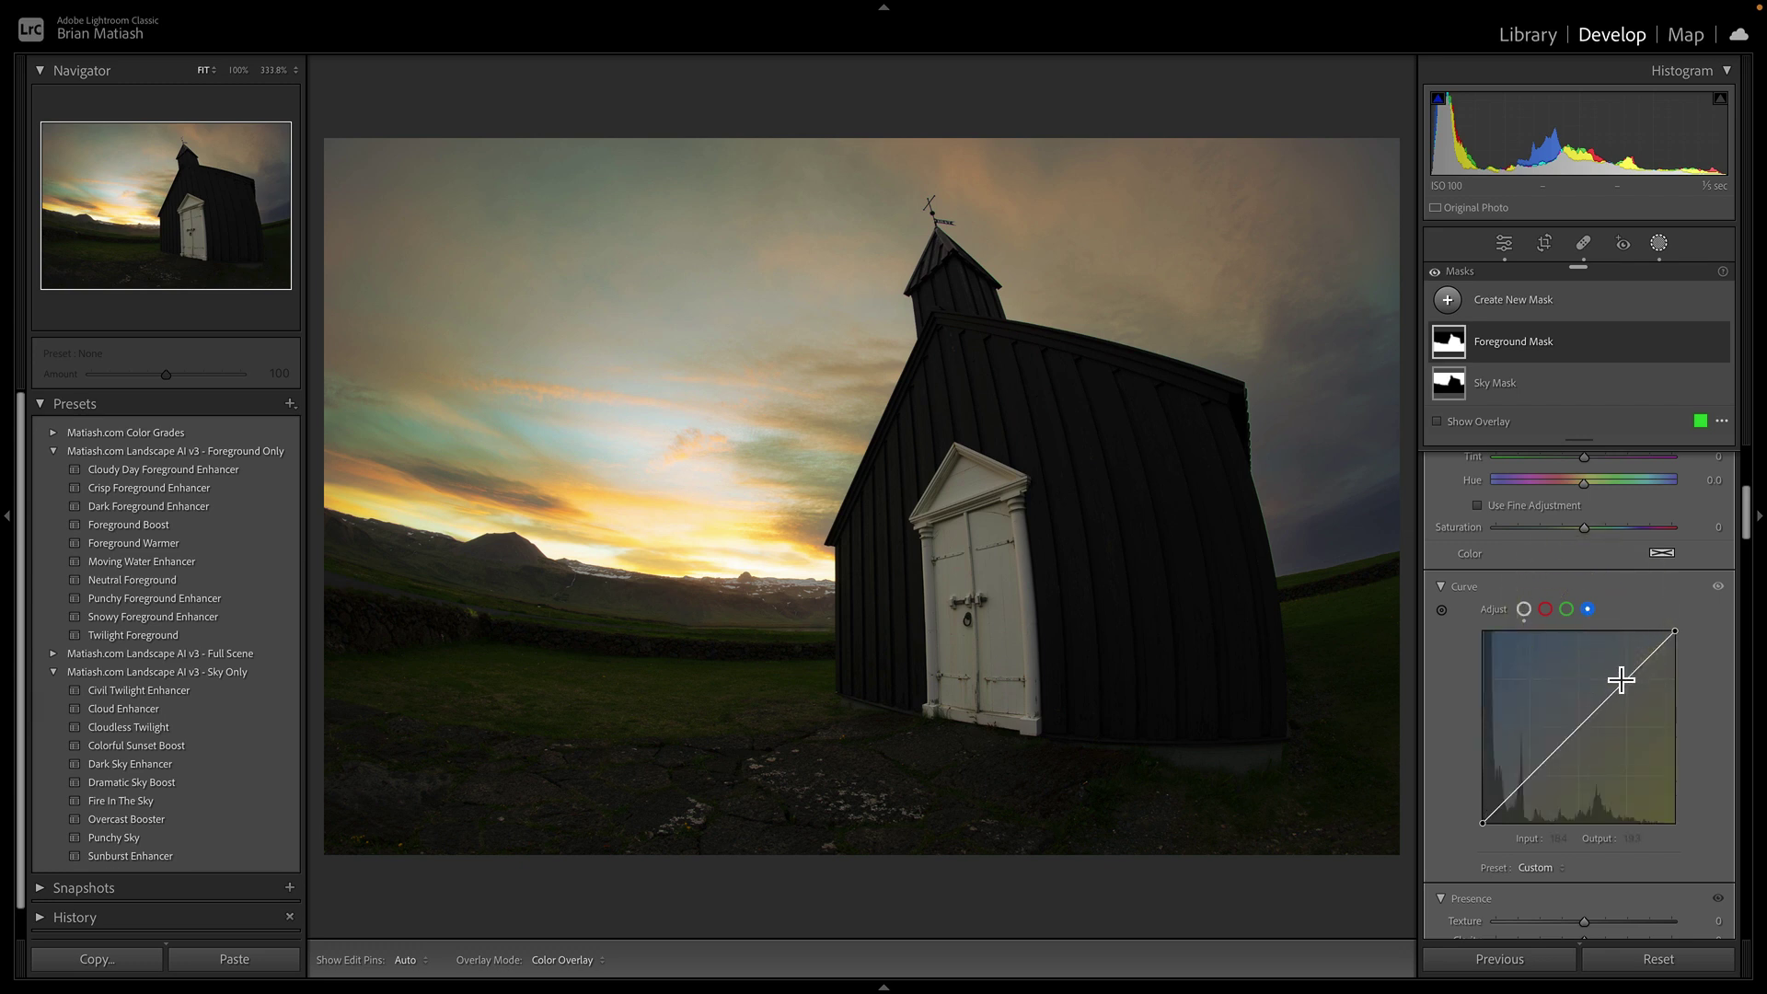
drag(1624, 681, 1626, 685)
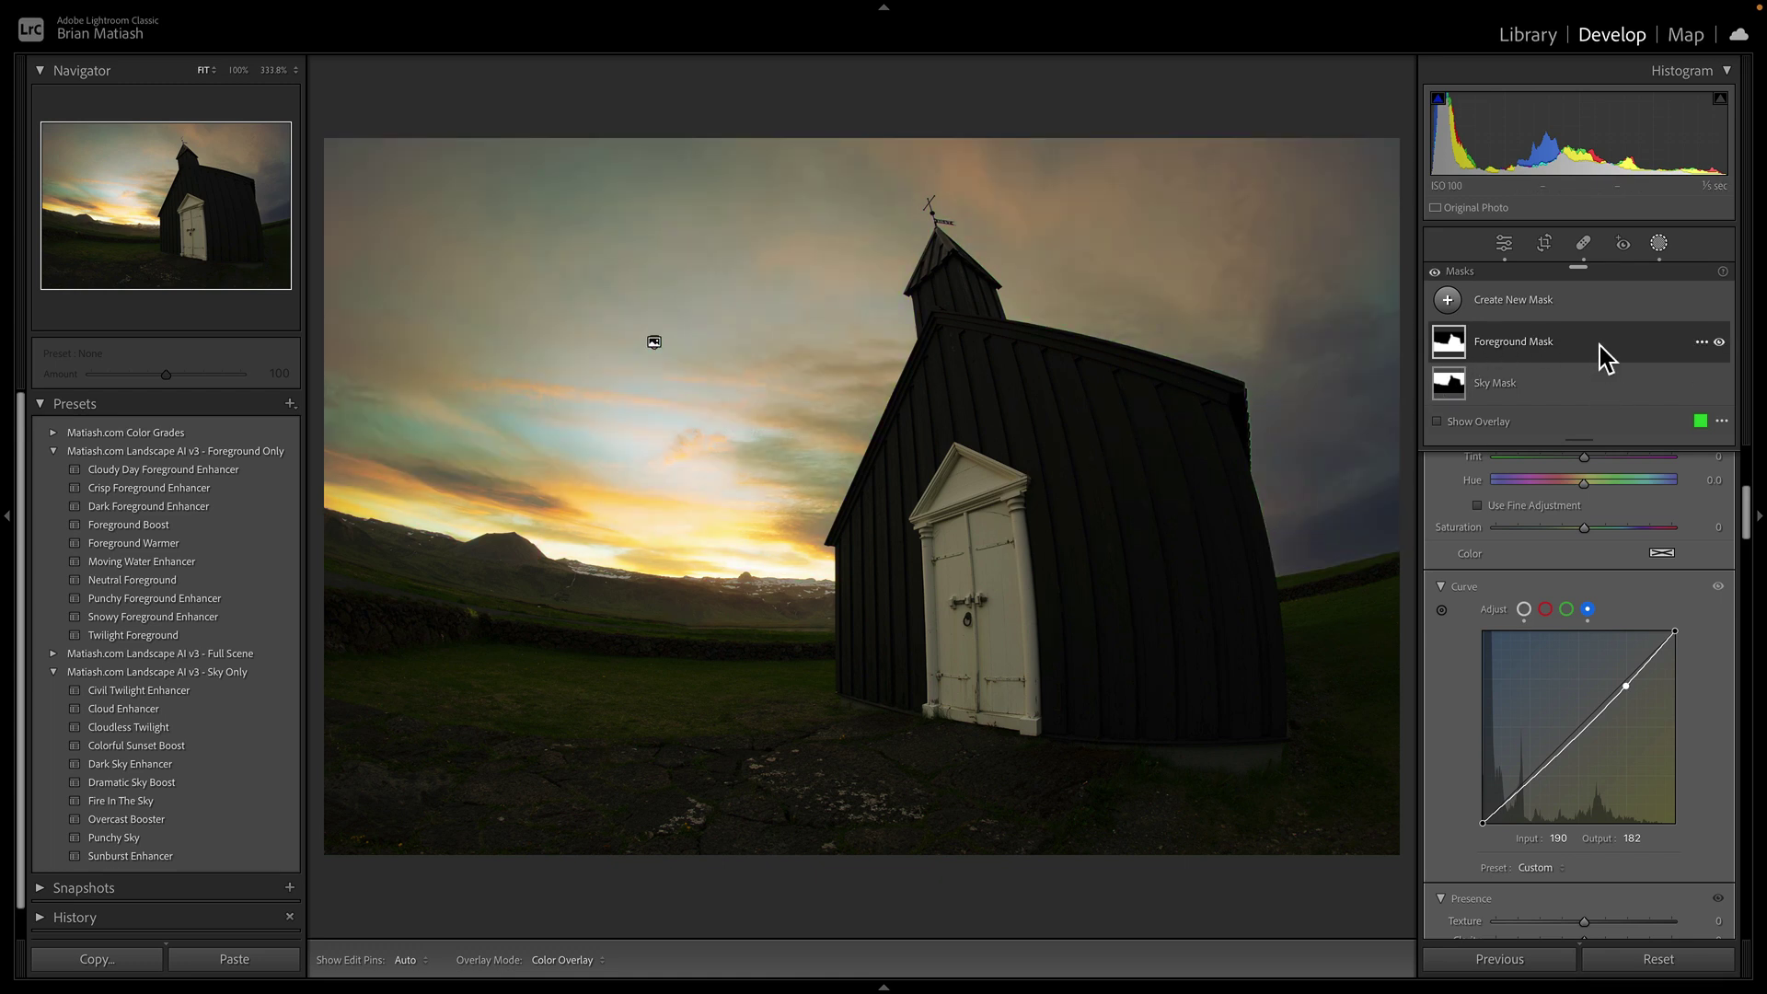
- Select the Sky Mask and set its Dehaze to 14
click(1585, 385)
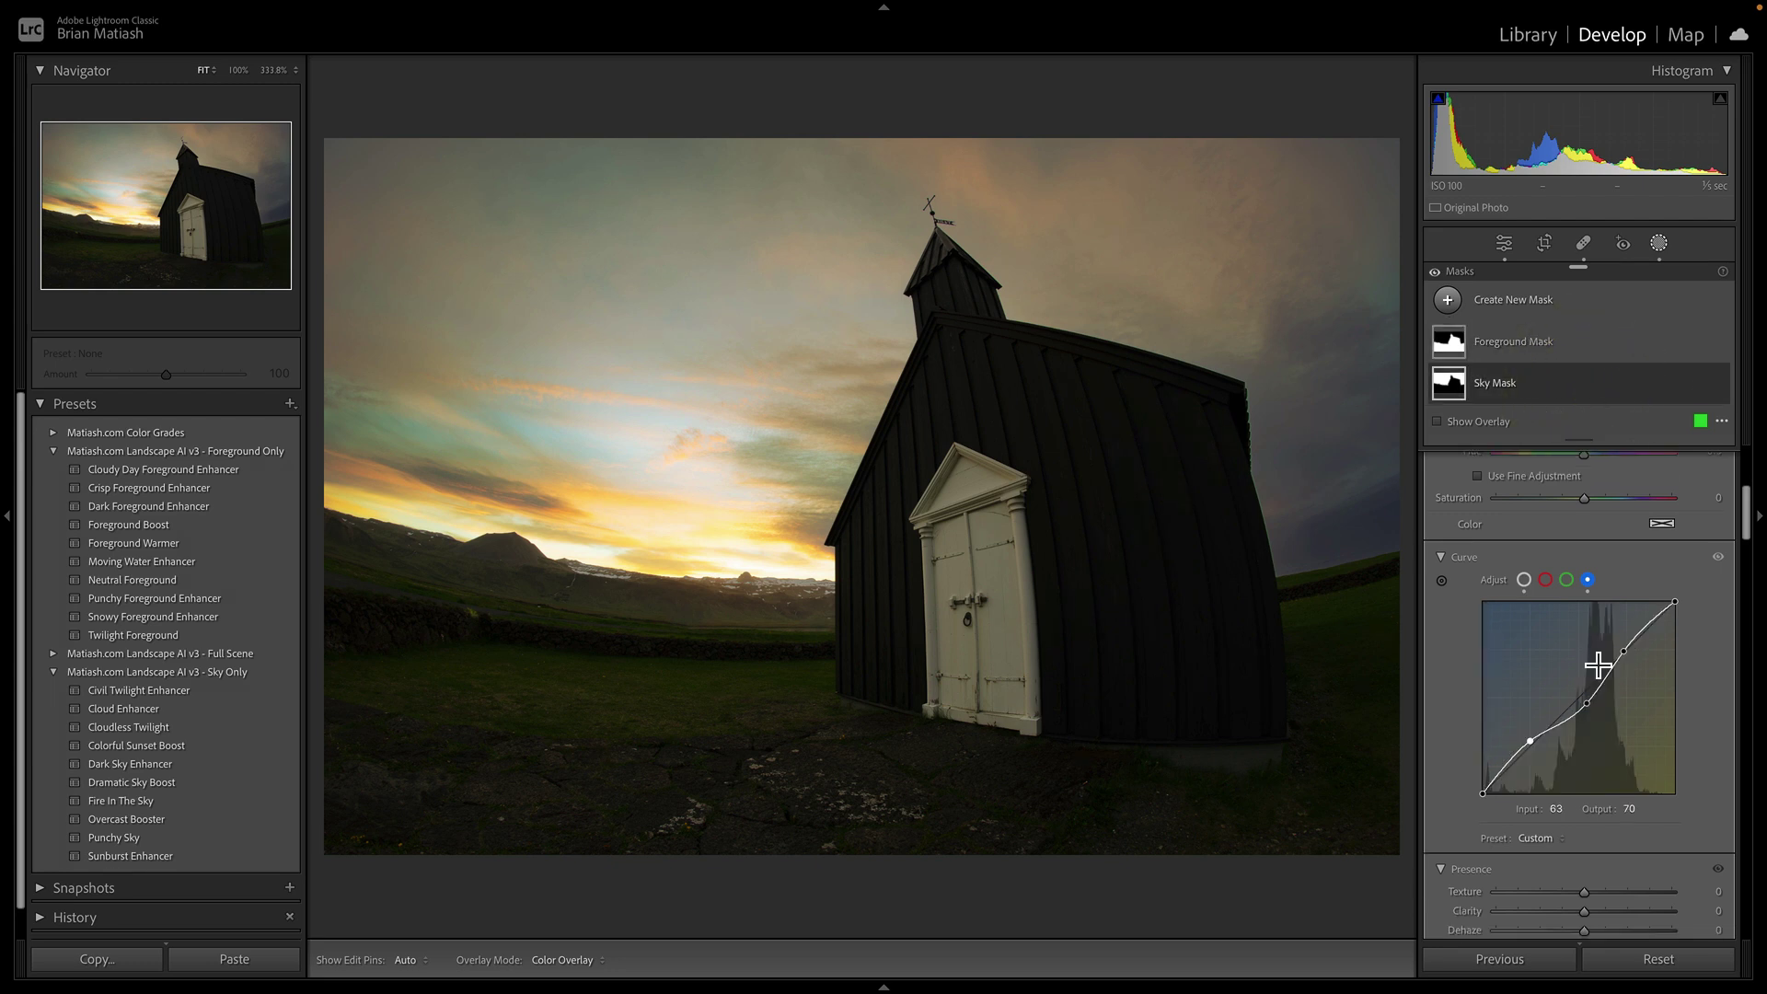
scroll(1598, 665, down, 10)
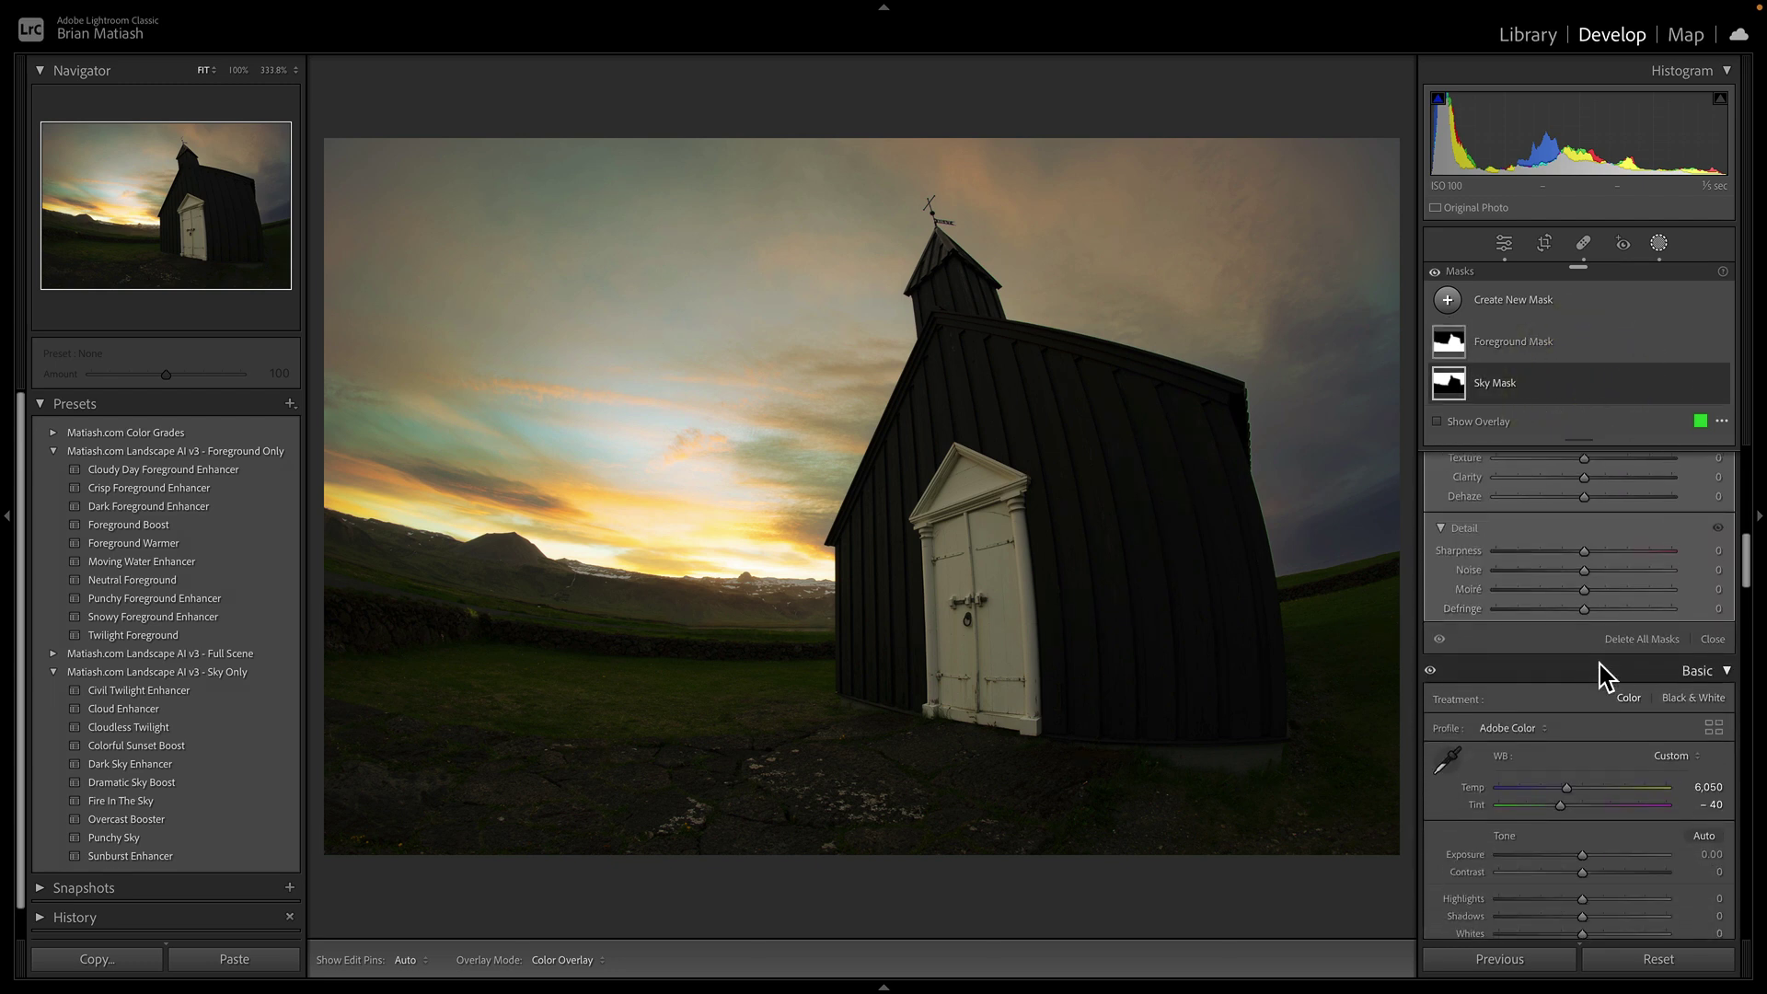
scroll(1600, 664, up, 4)
drag(1583, 642, 1595, 643)
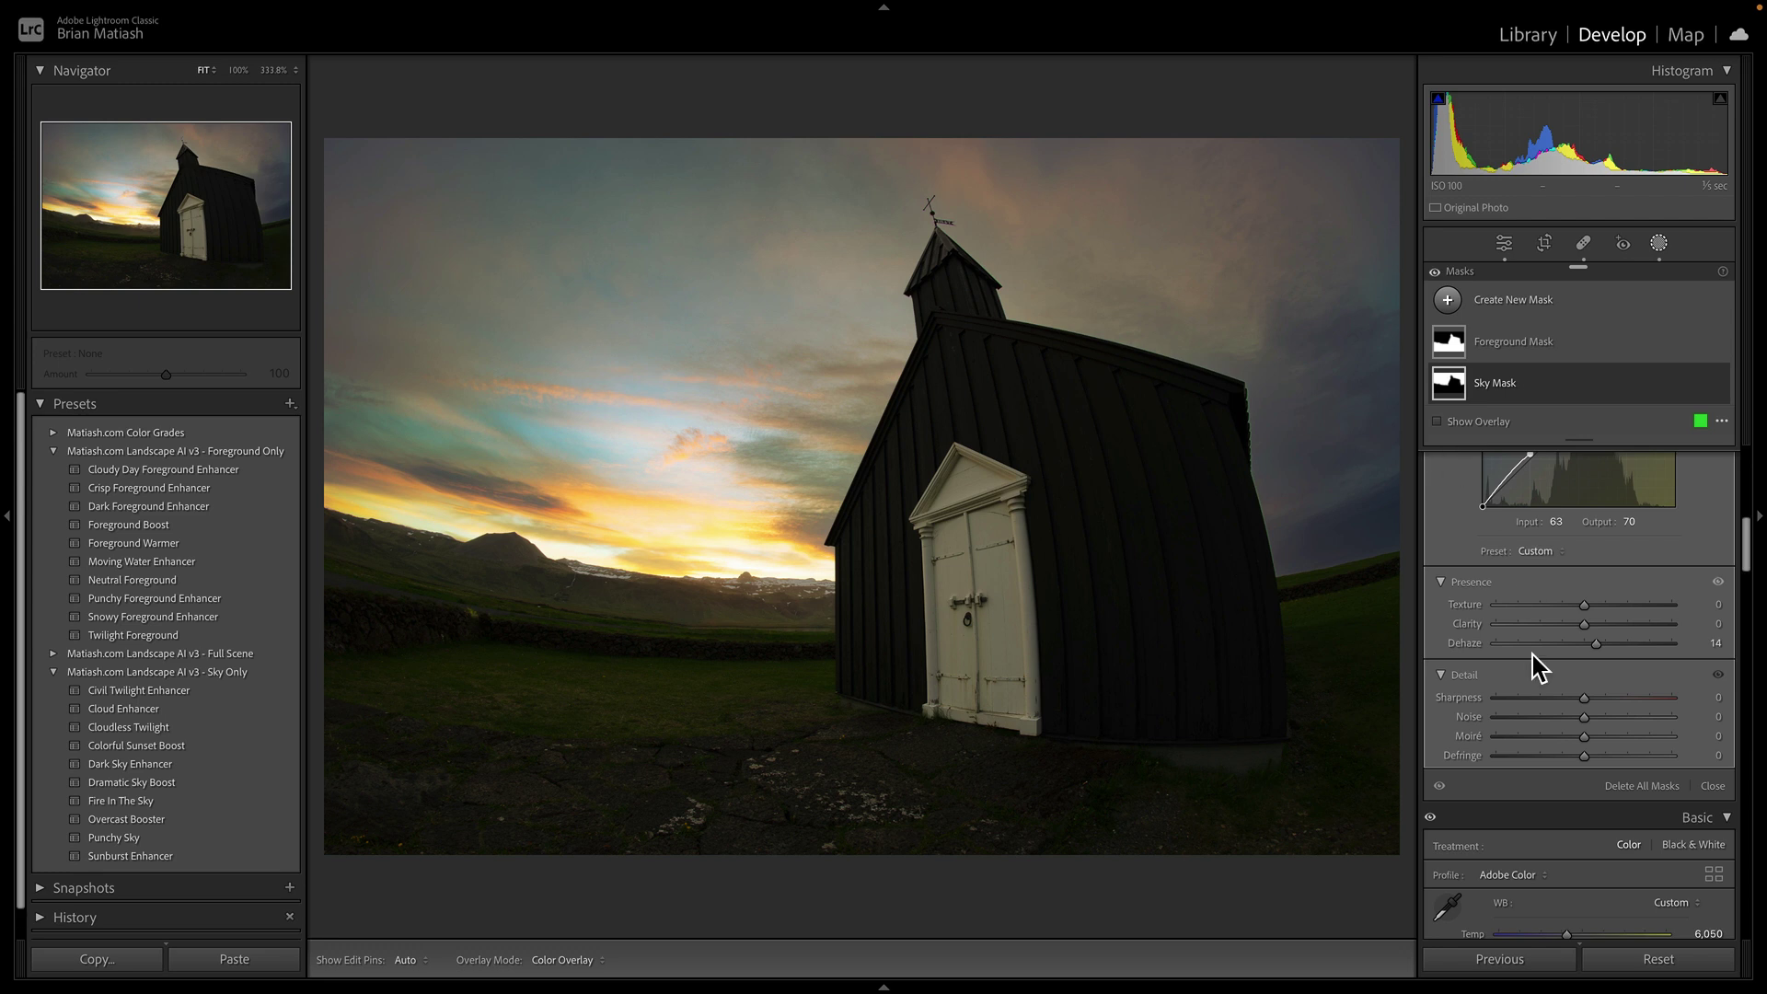
- Select the Foreground Mask and set Texture to 27 and Clarity to 18
click(1597, 345)
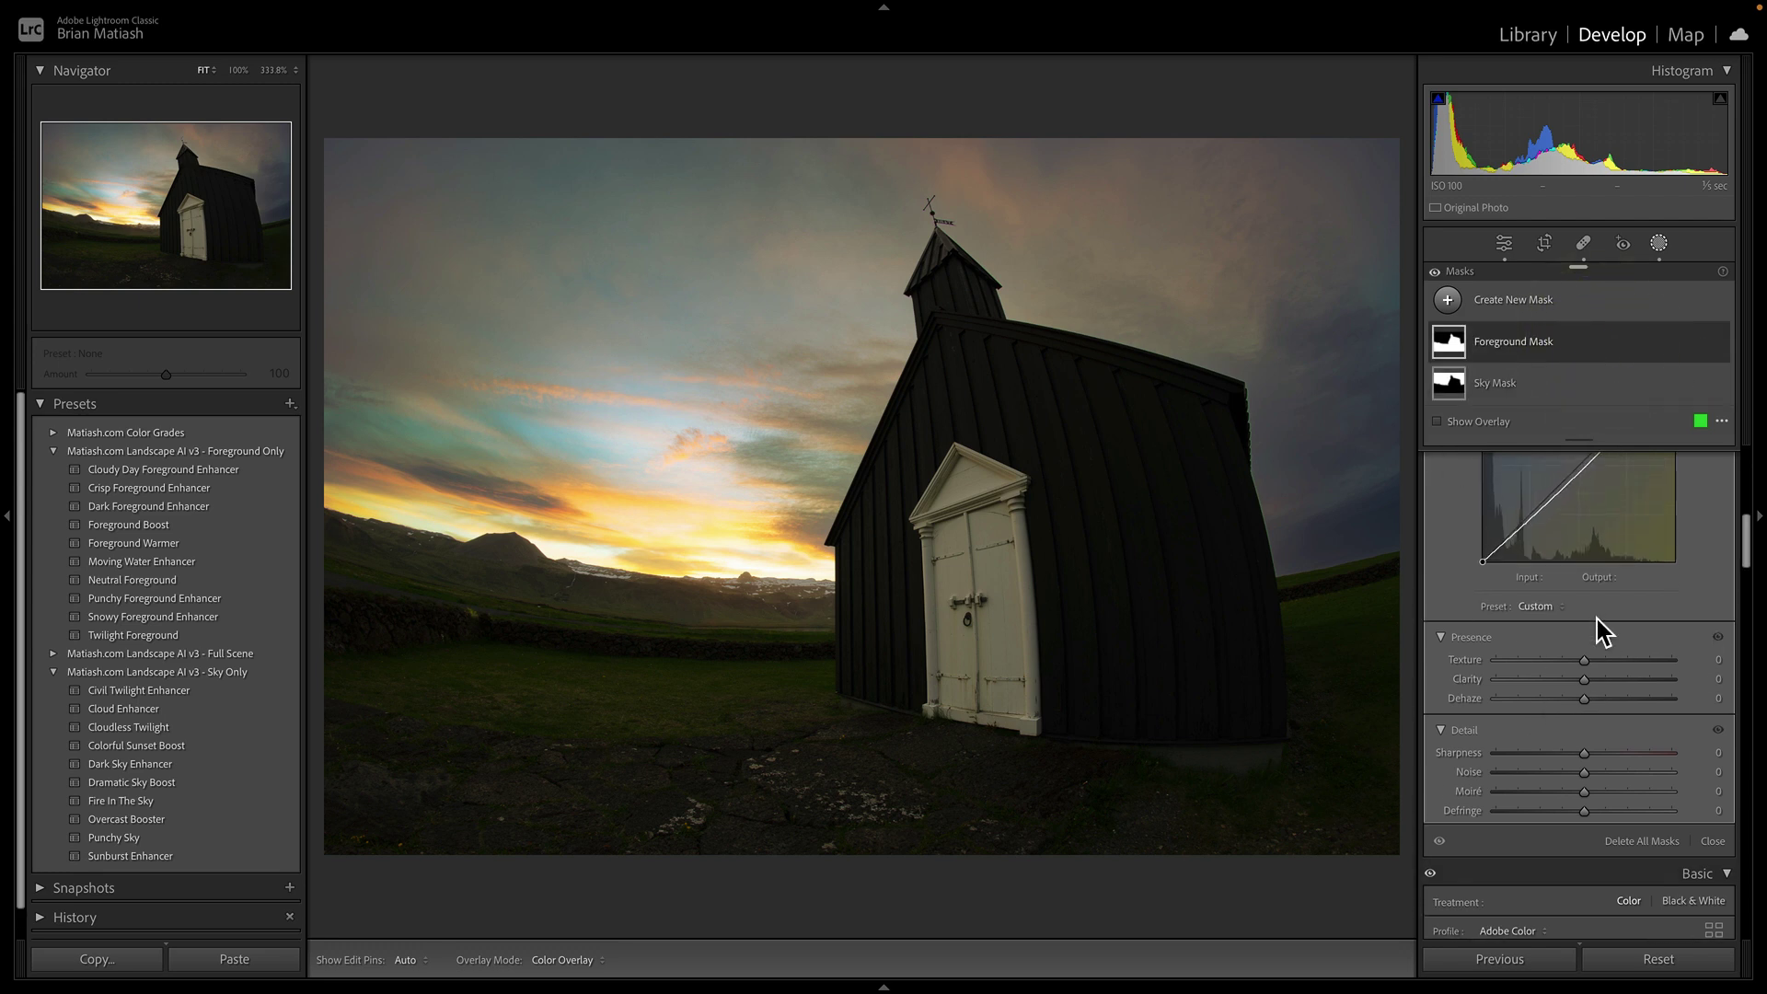
drag(1582, 679, 1605, 660)
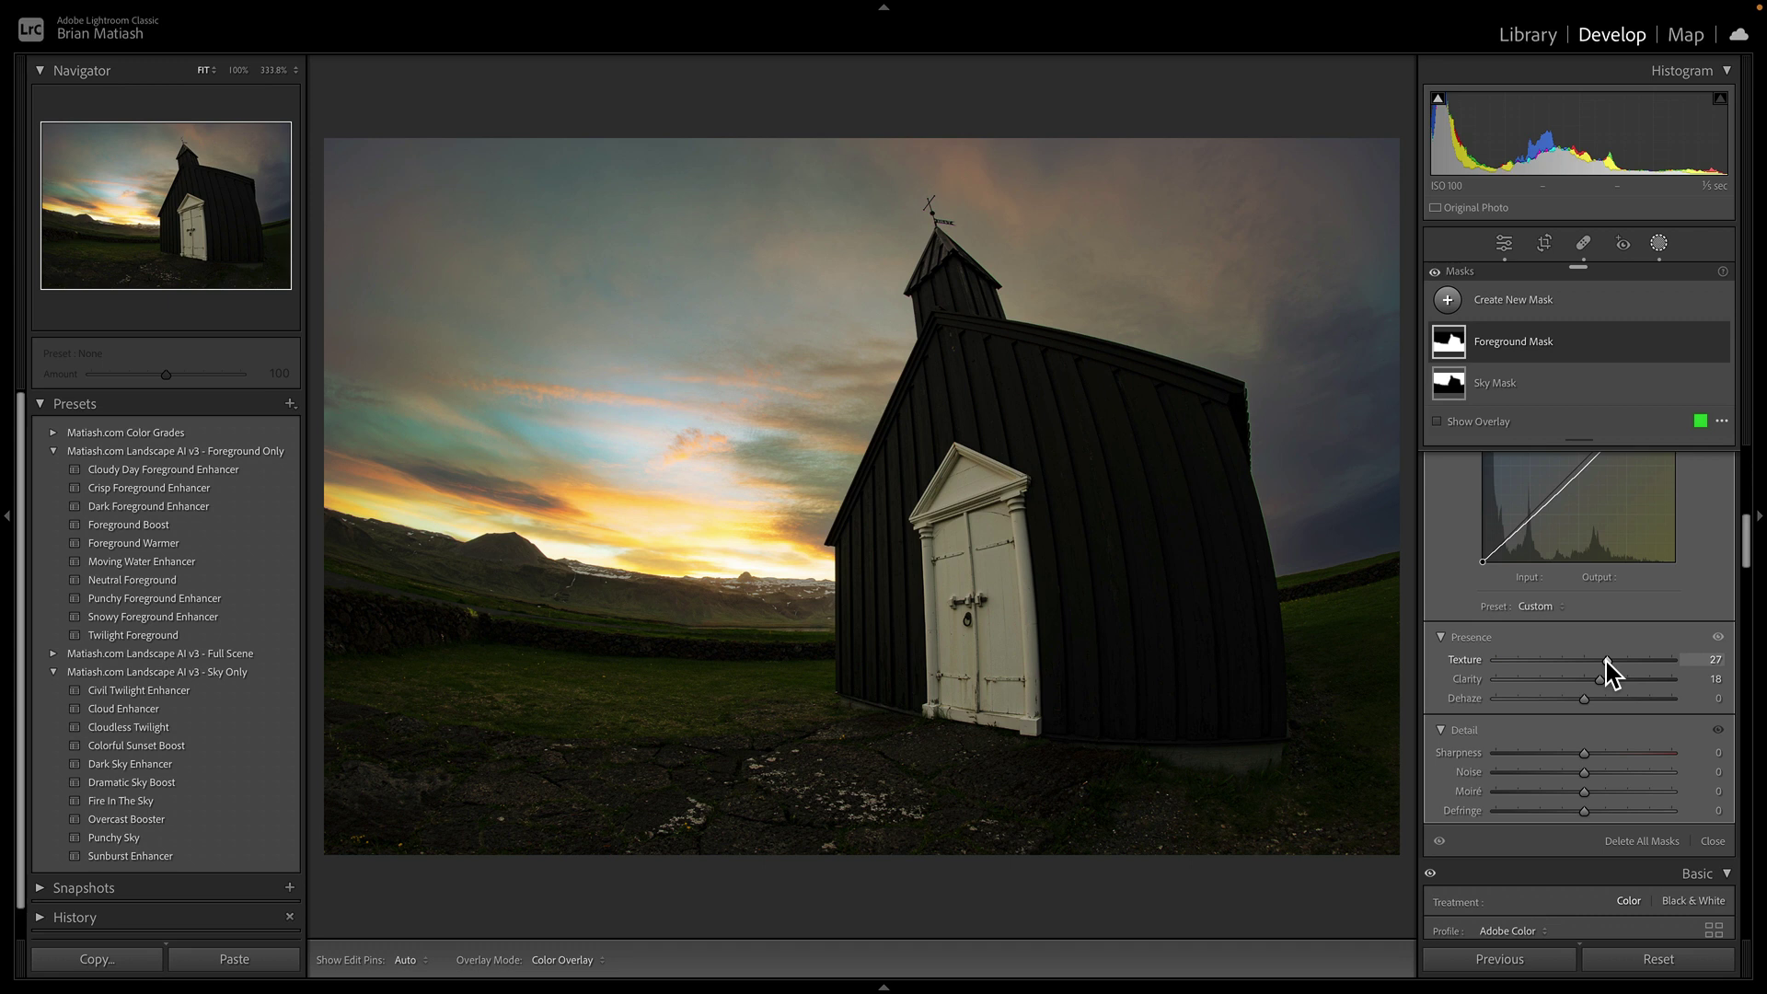
- Close mask editing and set the global Exposure to +0.15
click(1504, 243)
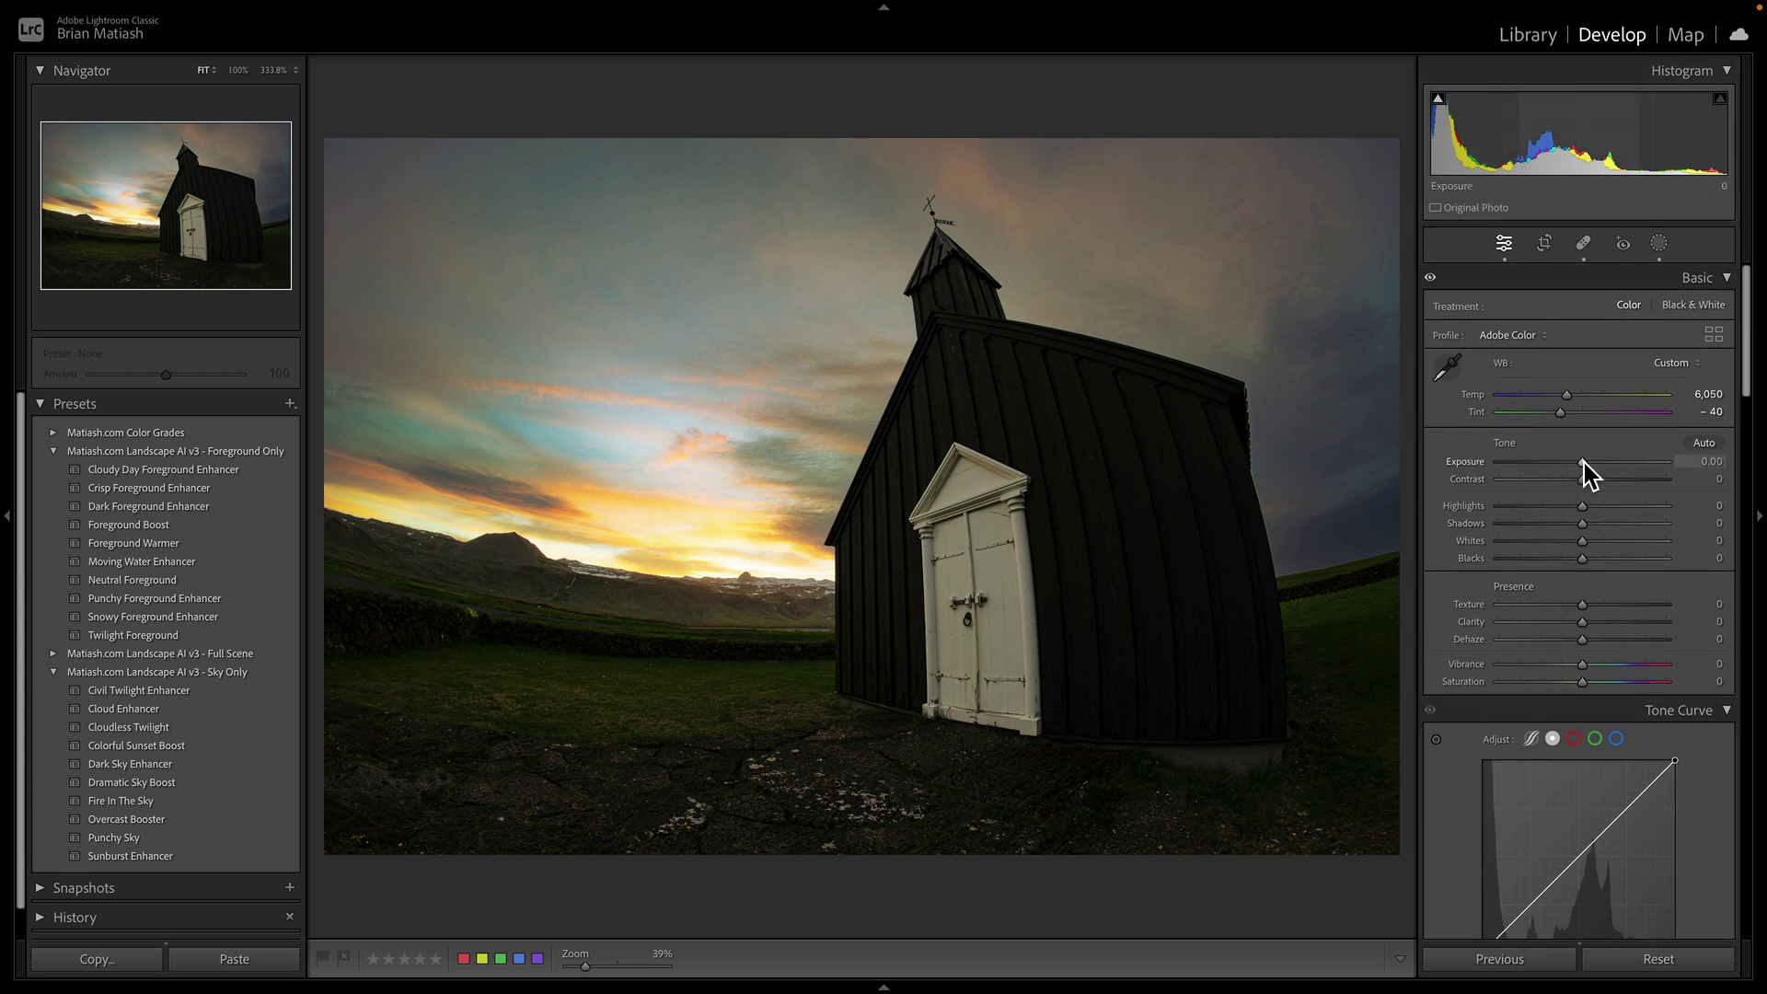
drag(1583, 463, 1587, 463)
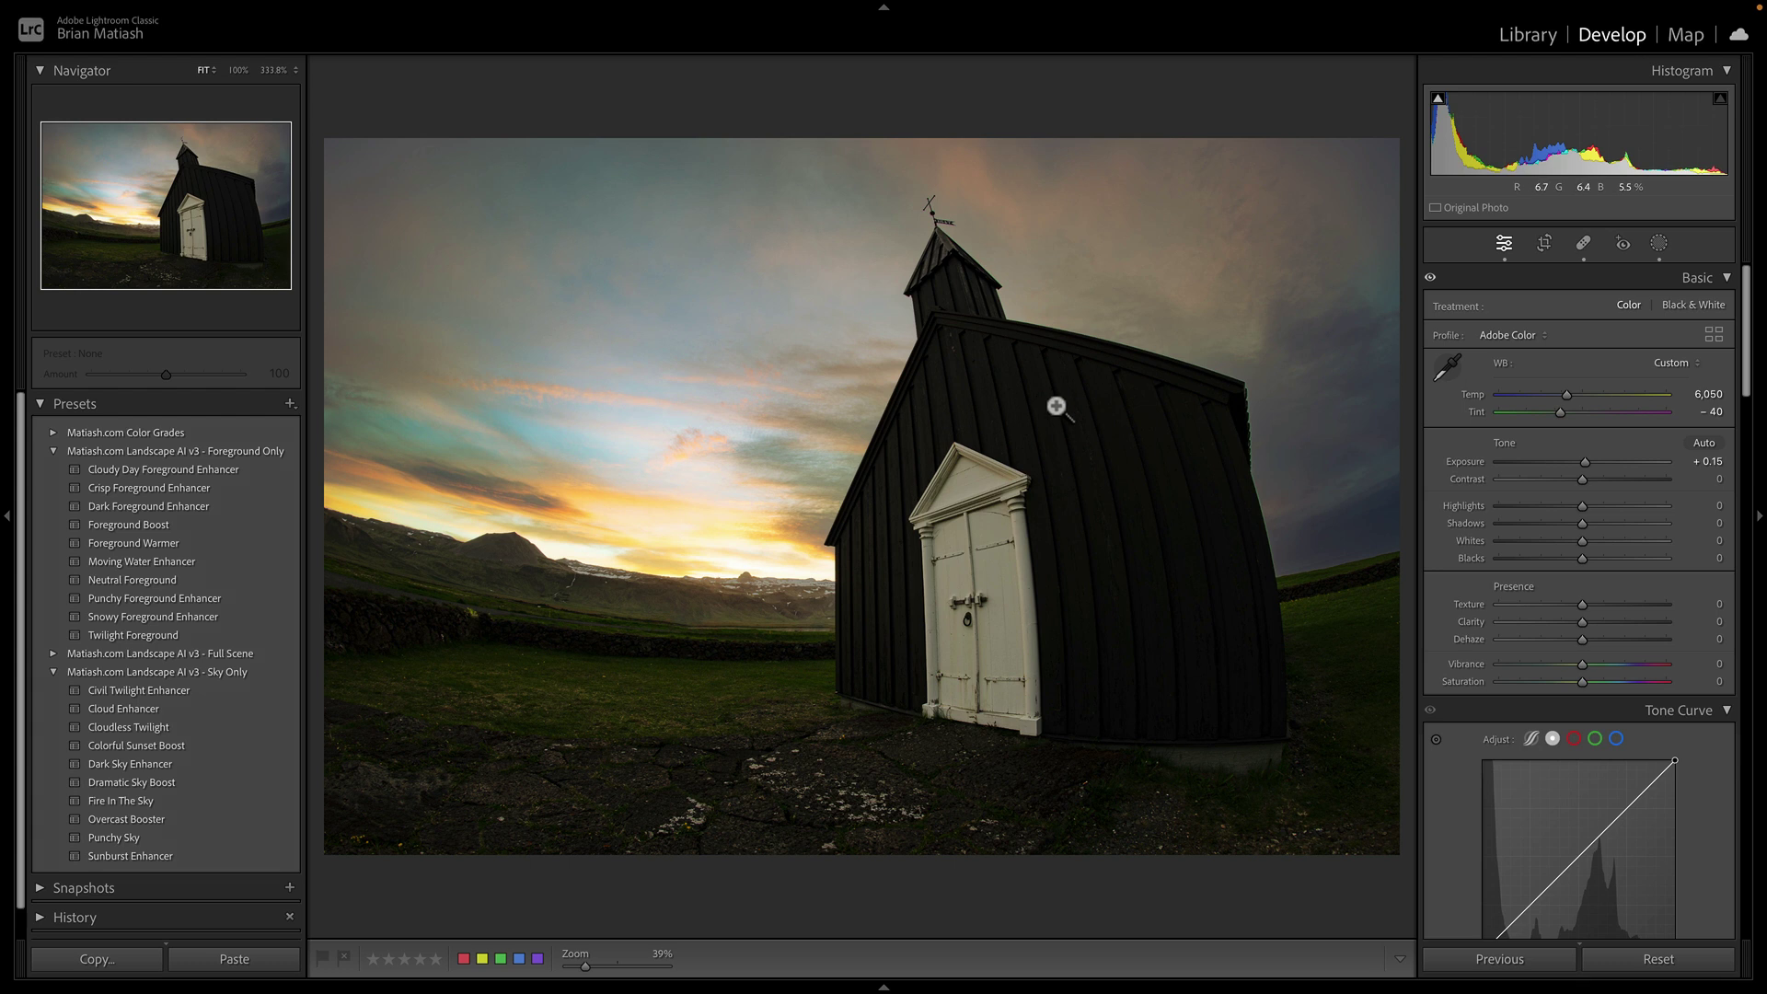
scroll(1622, 622, down, 5)
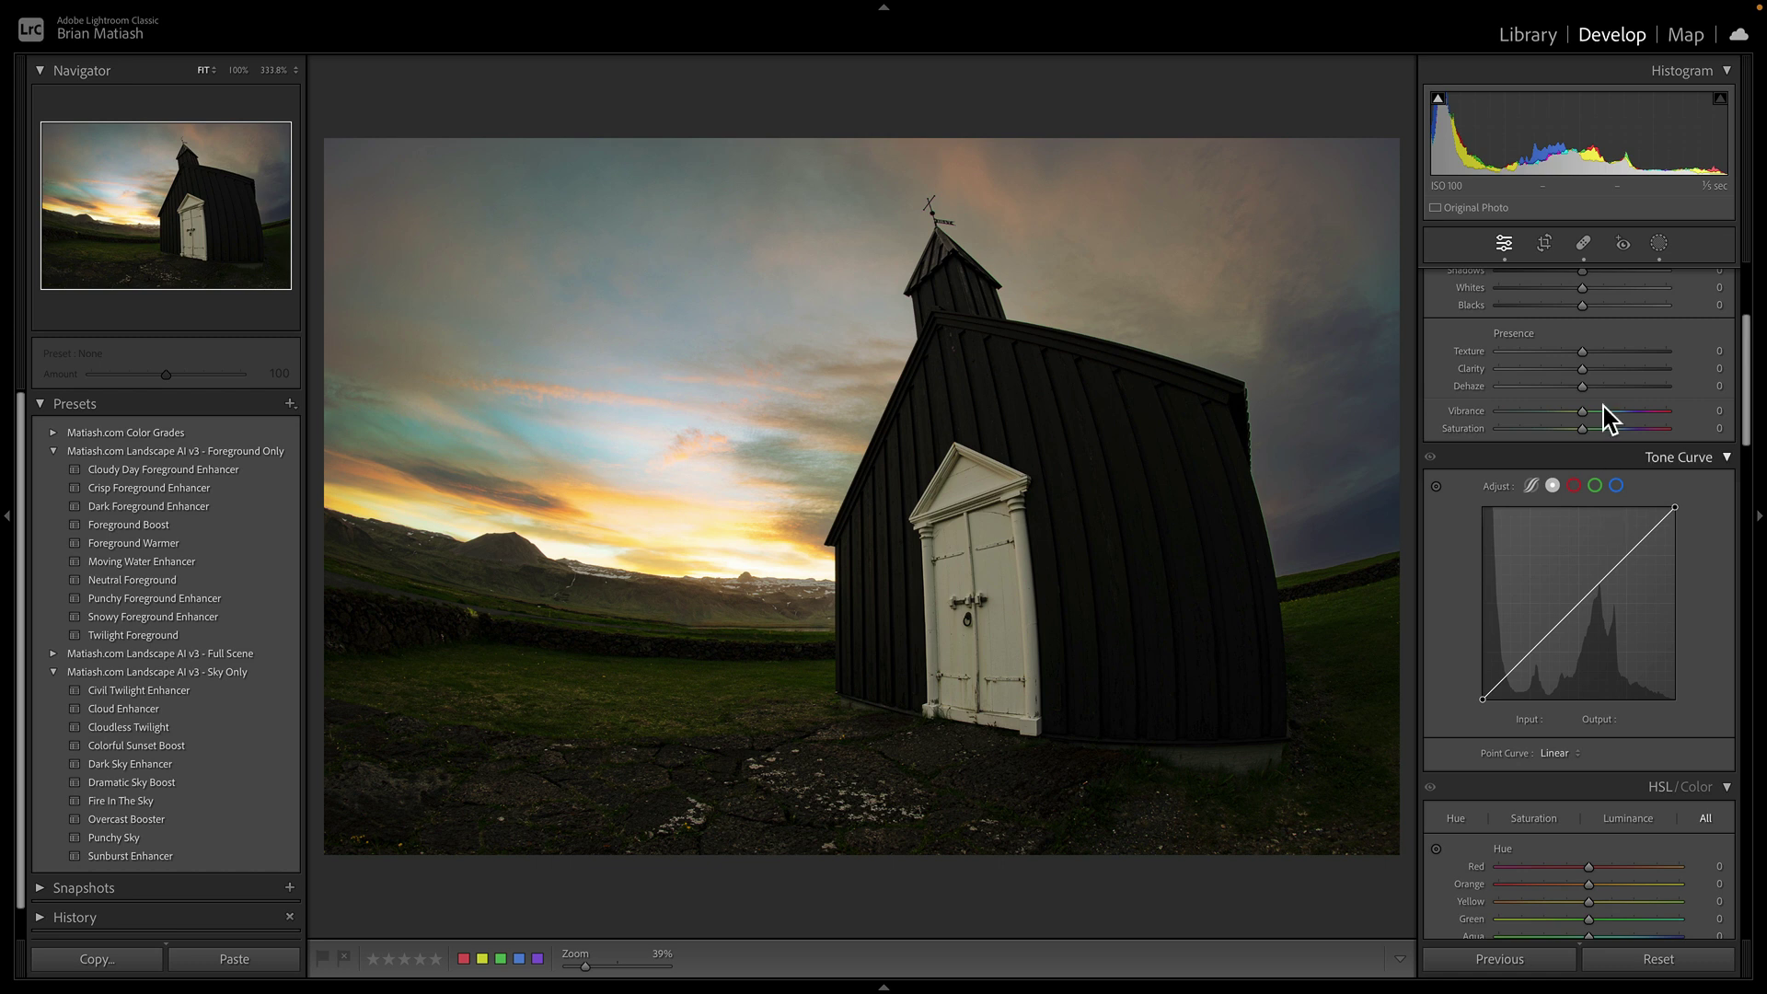
scroll(1604, 383, up, 3)
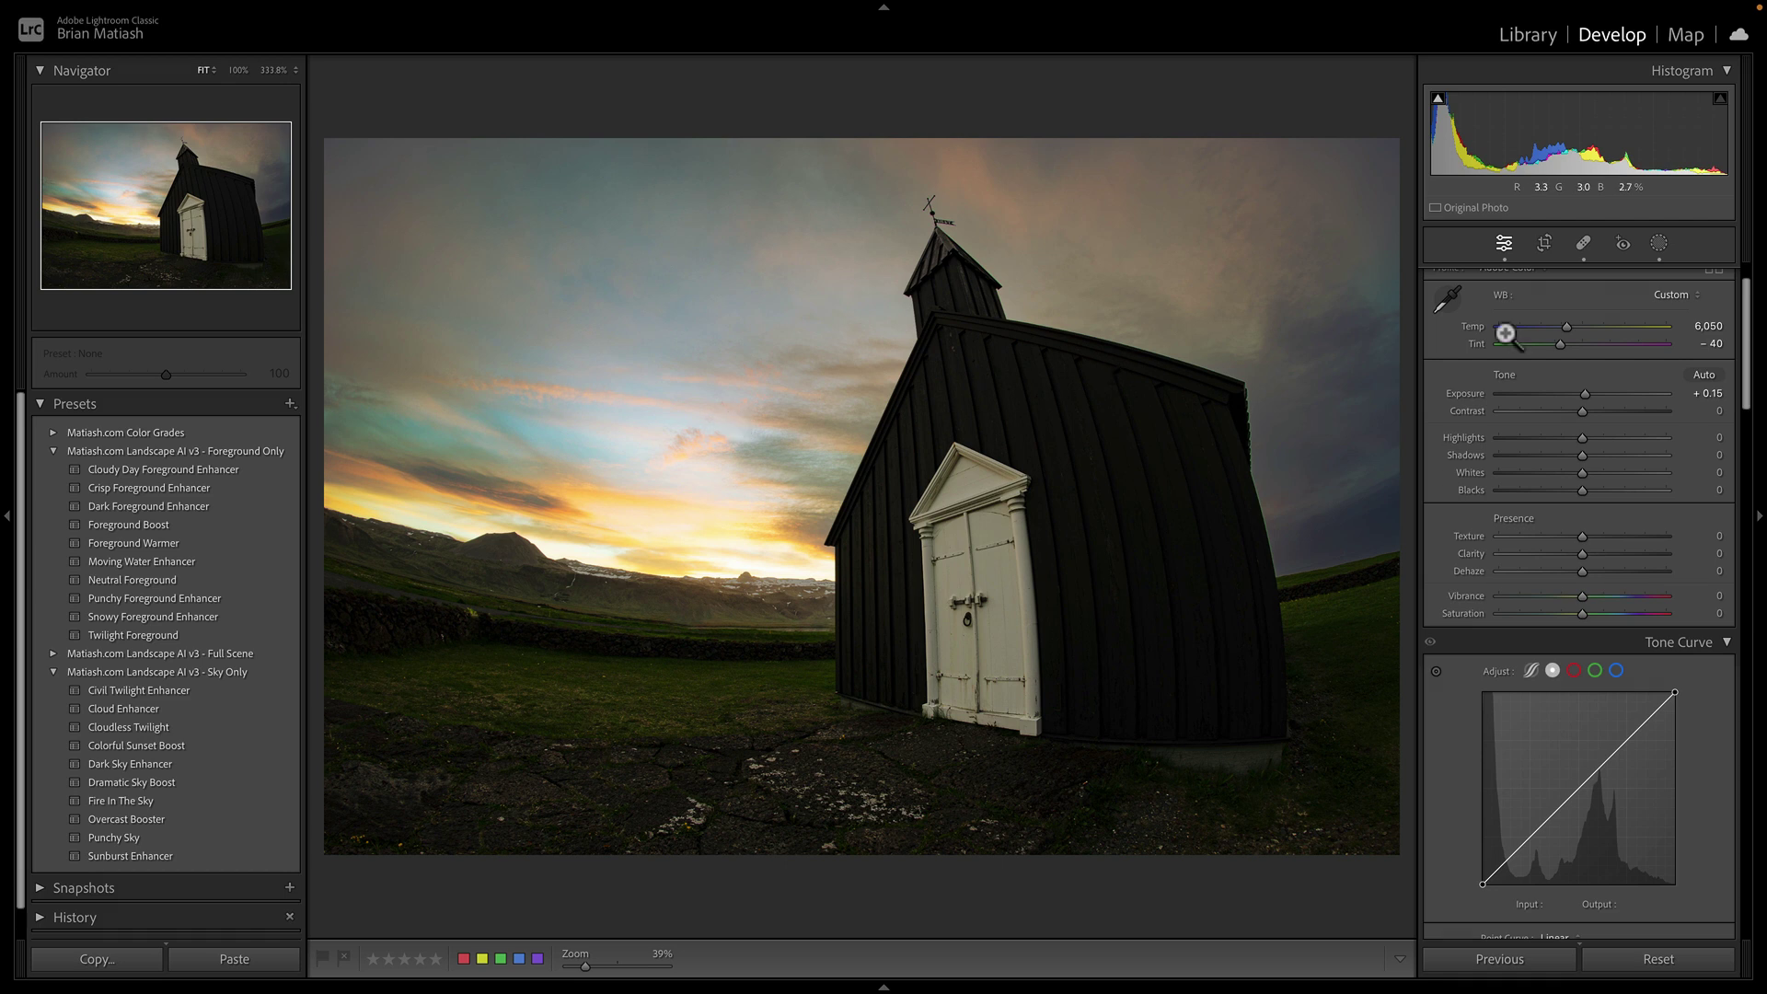
- Set Sharpening Amount to 70 and Masking to 49, keeping Radius 1.0 and Detail 25
scroll(1575, 598, down, 5)
scroll(1576, 598, down, 3)
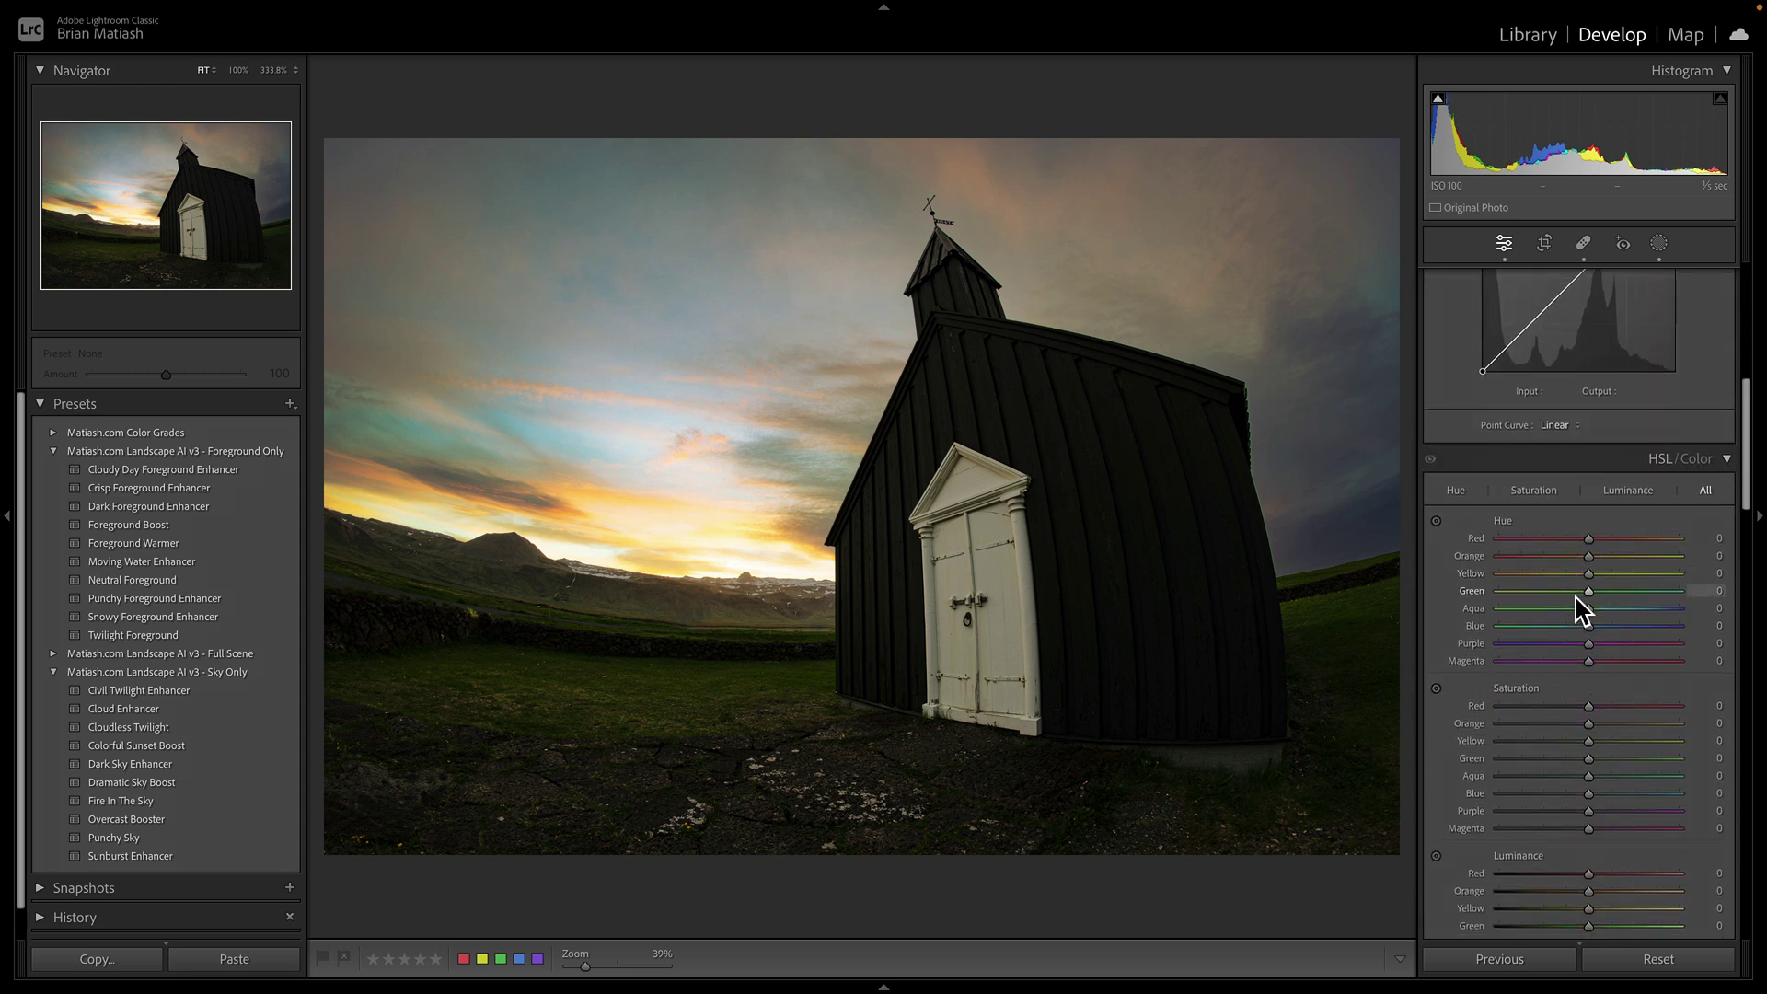
scroll(1576, 598, down, 11)
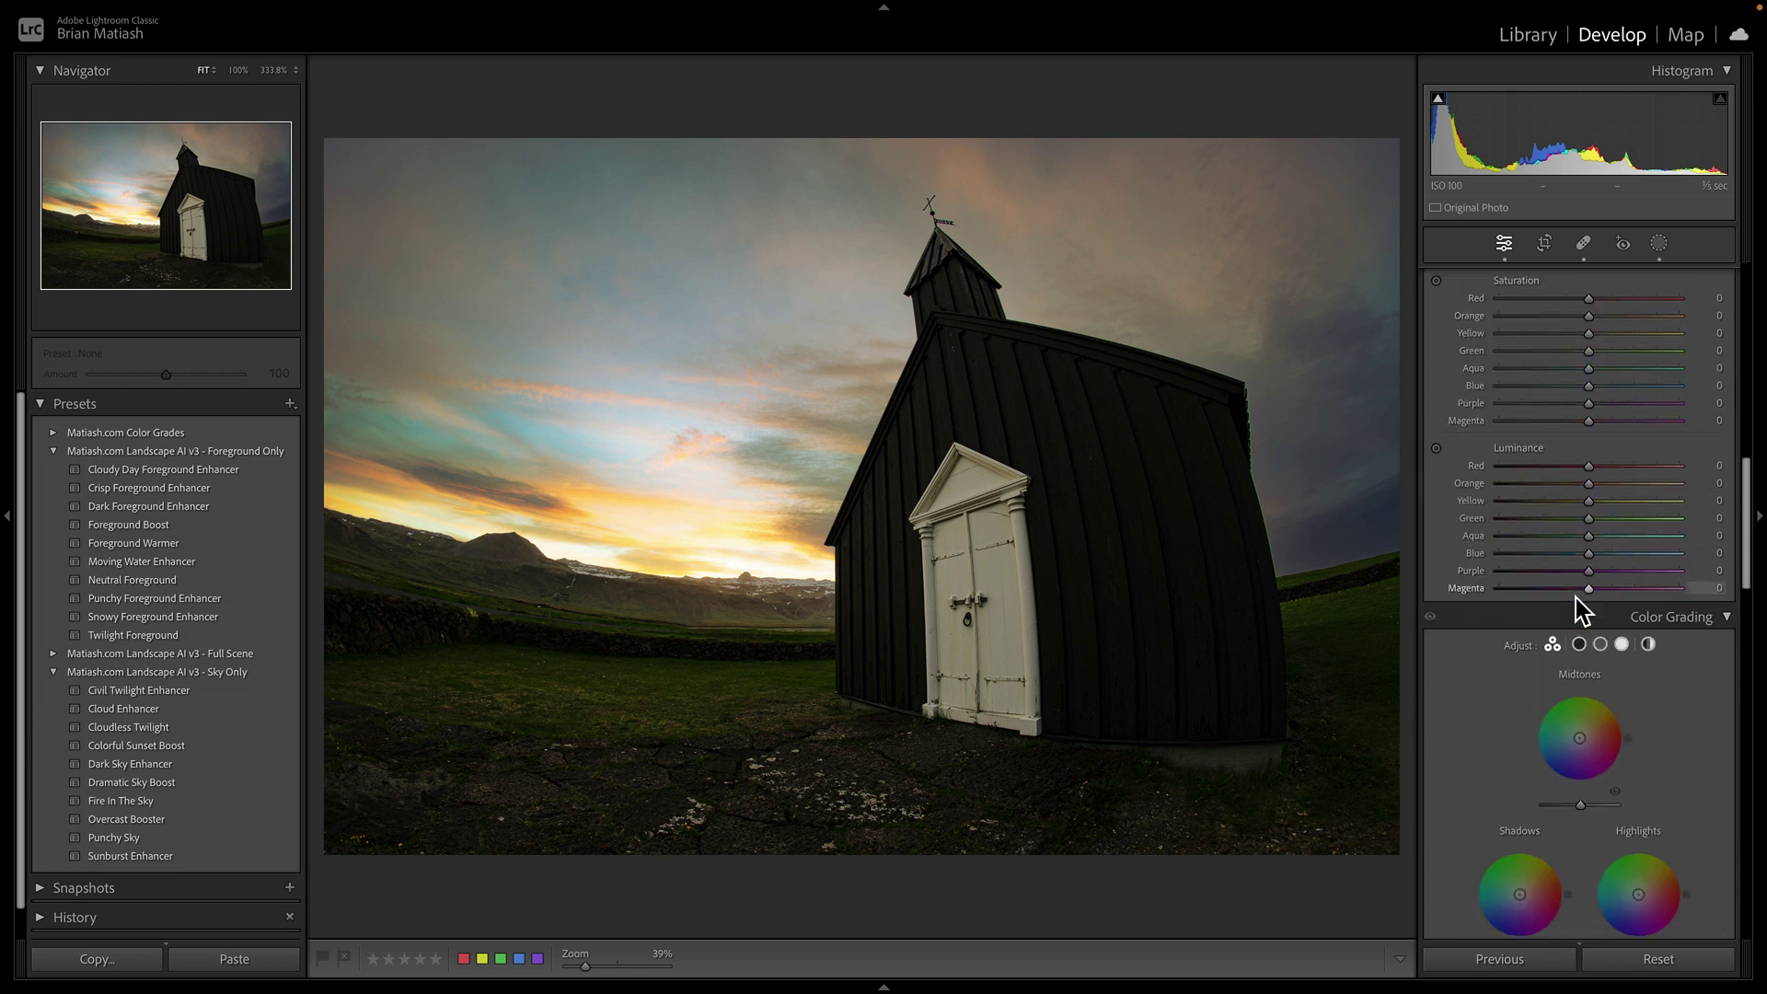
scroll(1575, 599, down, 7)
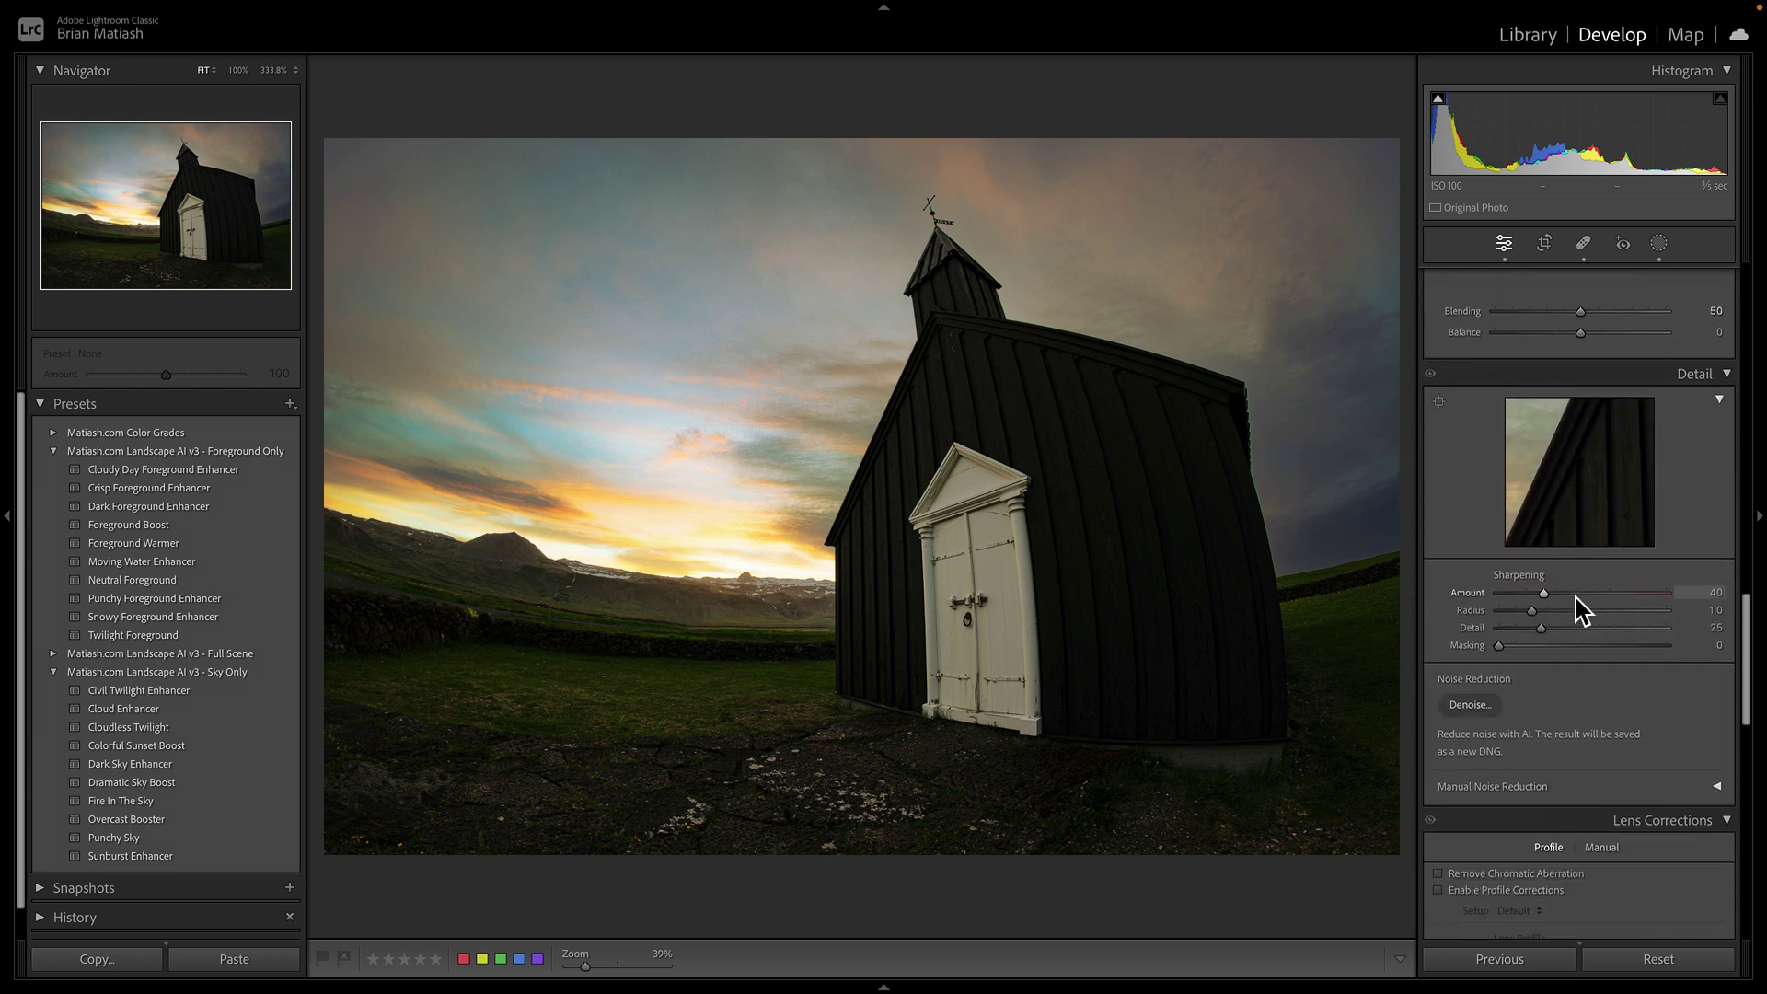
drag(1545, 592, 1577, 594)
drag(1499, 645, 1581, 647)
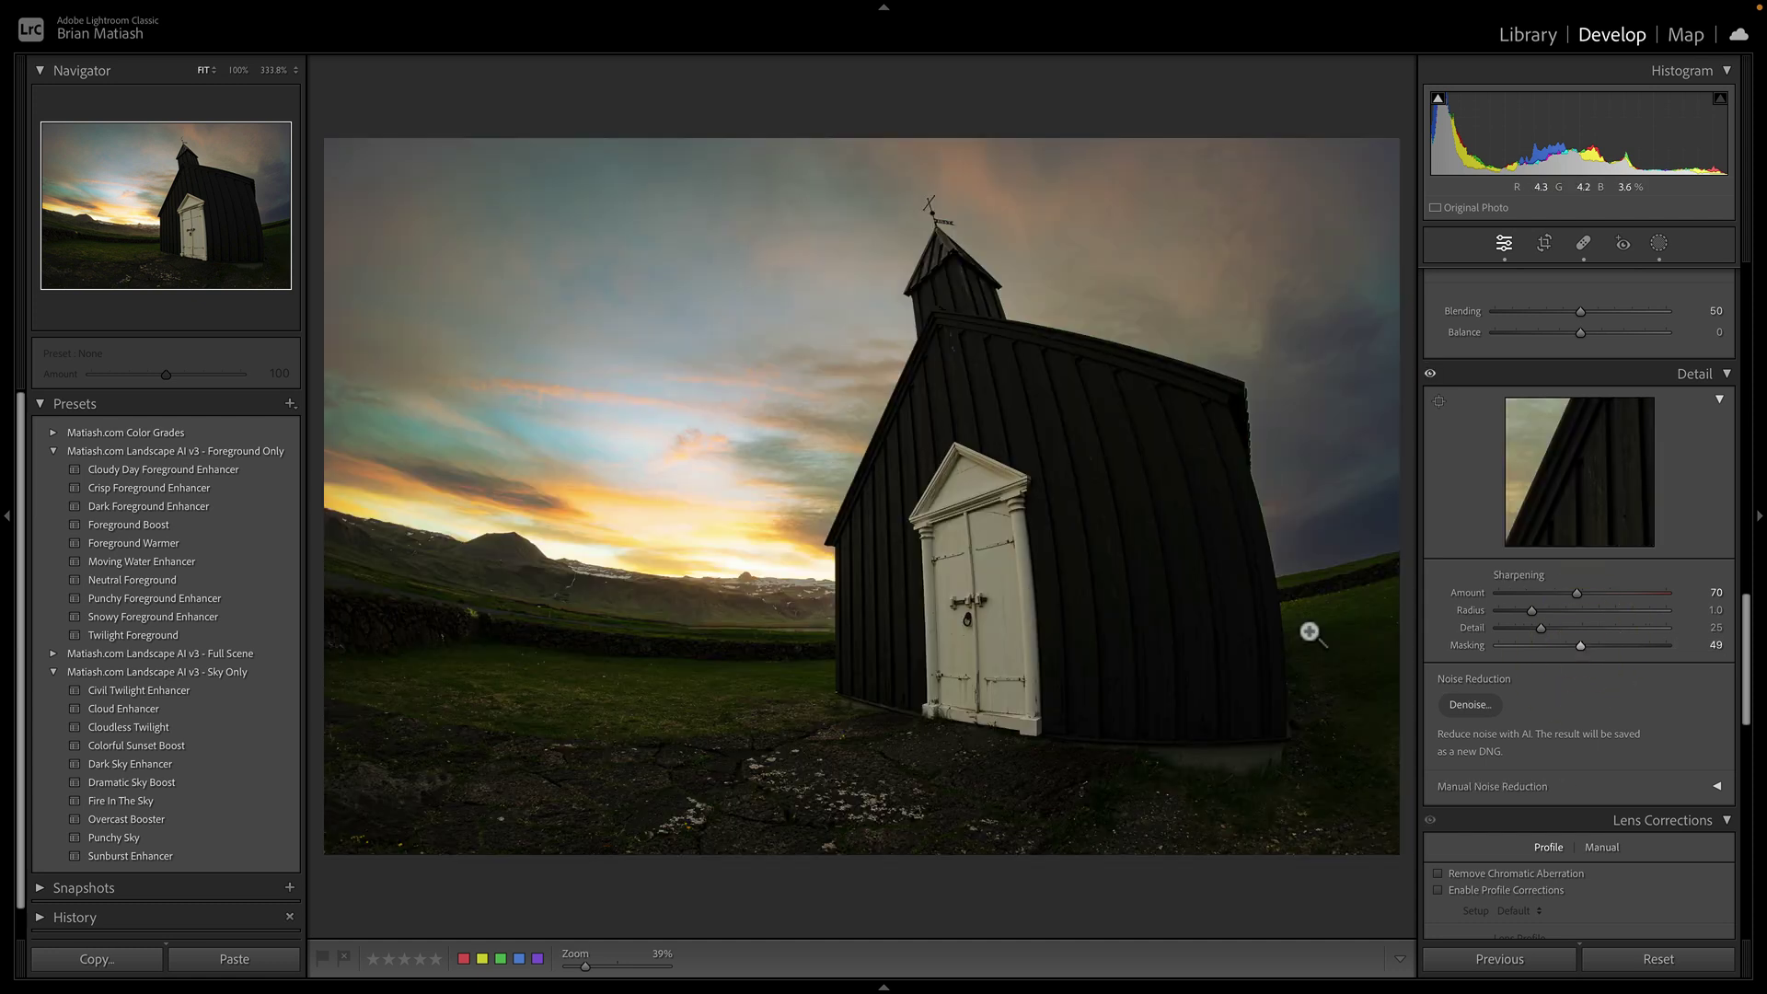
- Apply a Highlight Priority post-crop vignette: Amount -13, Midpoint 10, Feather 96, Highlights 100
scroll(1510, 696, down, 2)
scroll(1504, 687, down, 8)
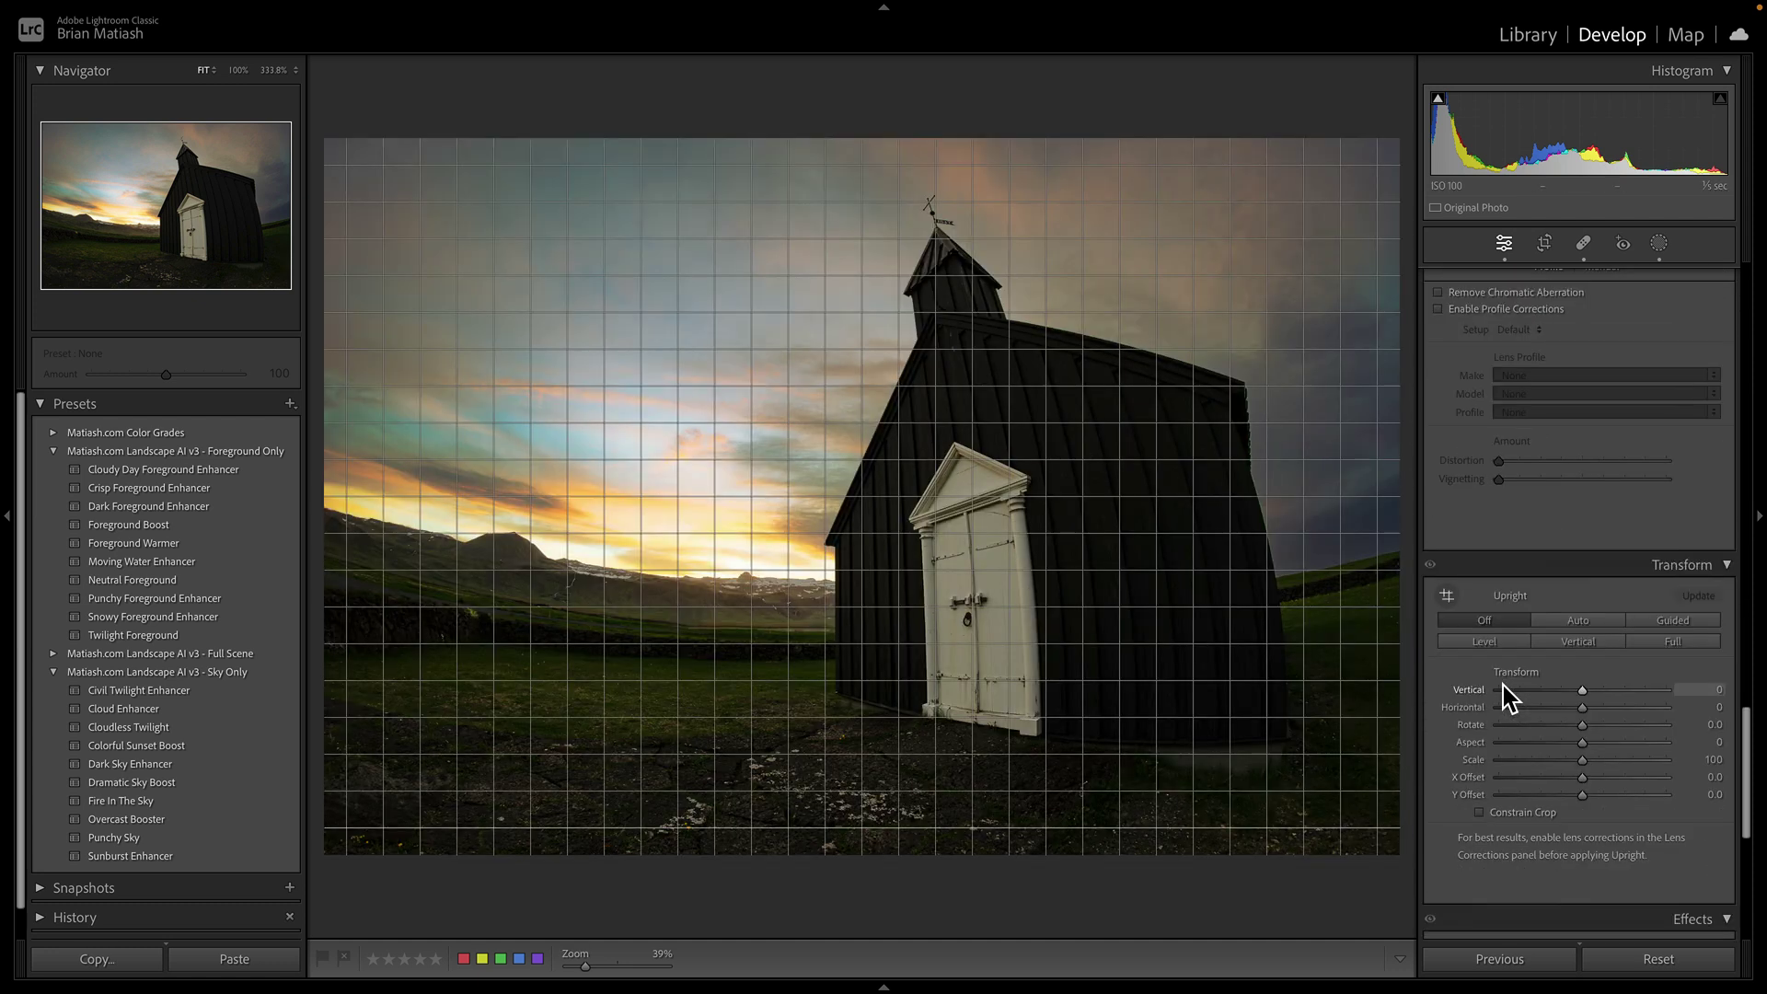
scroll(1504, 686, down, 2)
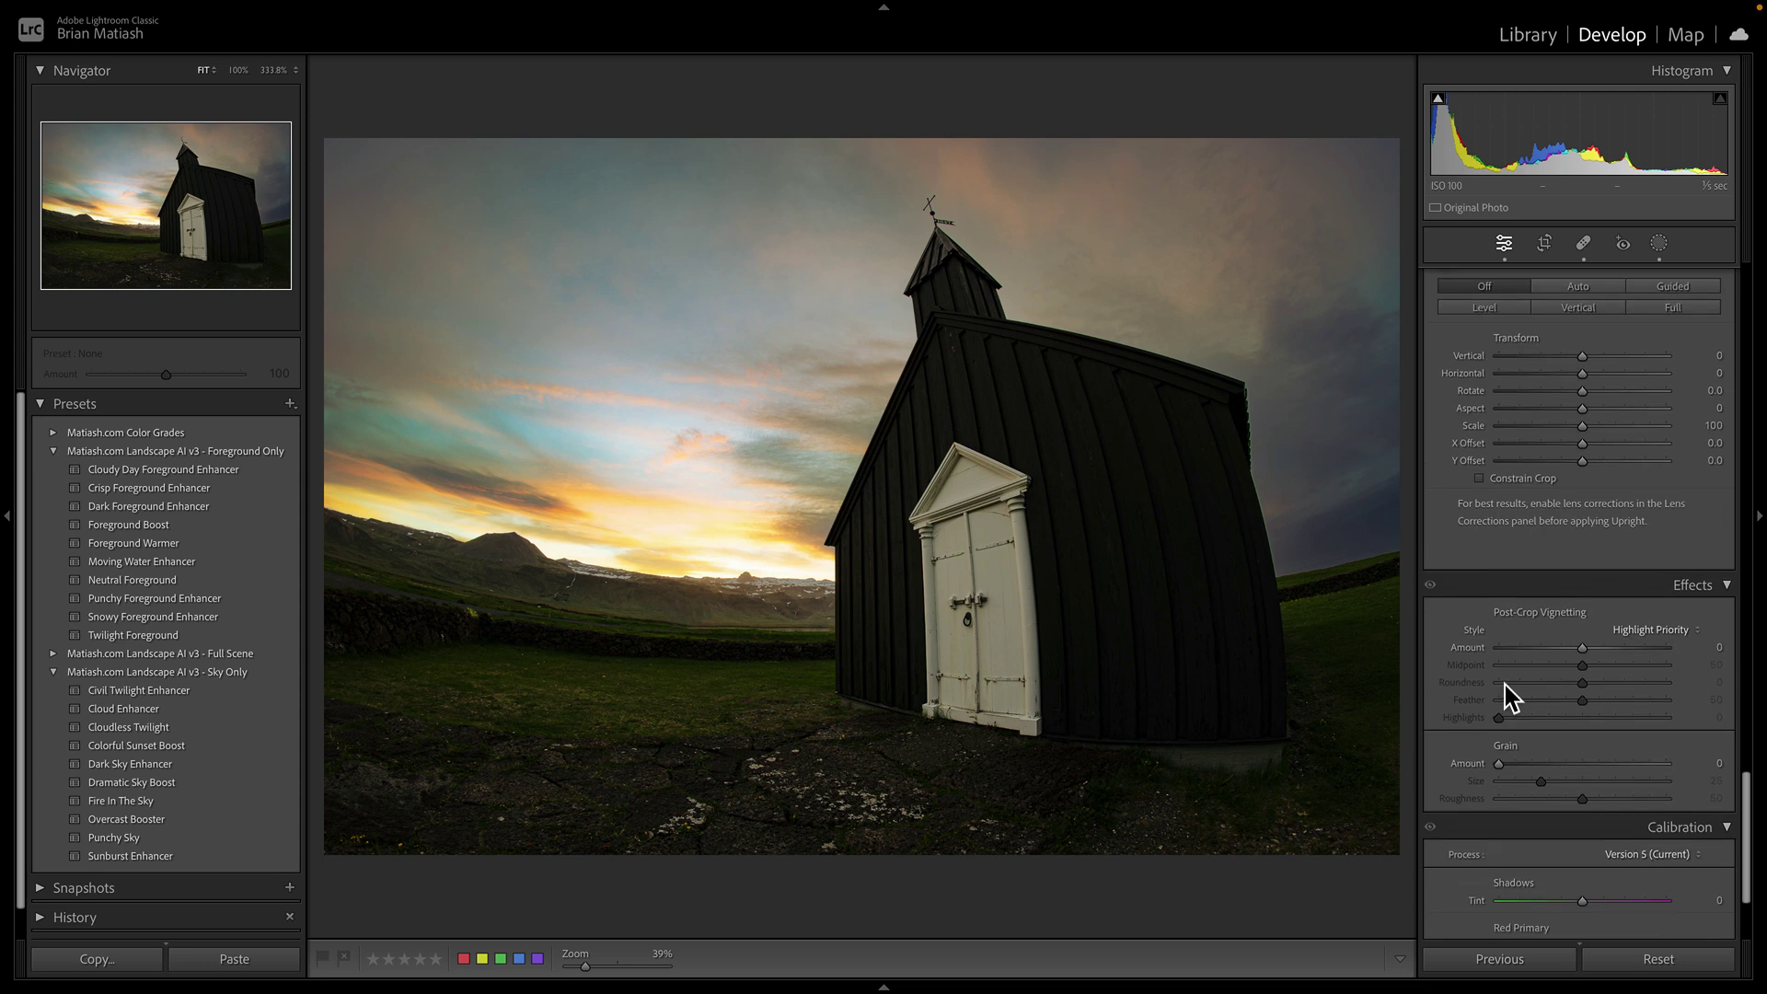
drag(1582, 647, 1570, 647)
click(1571, 647)
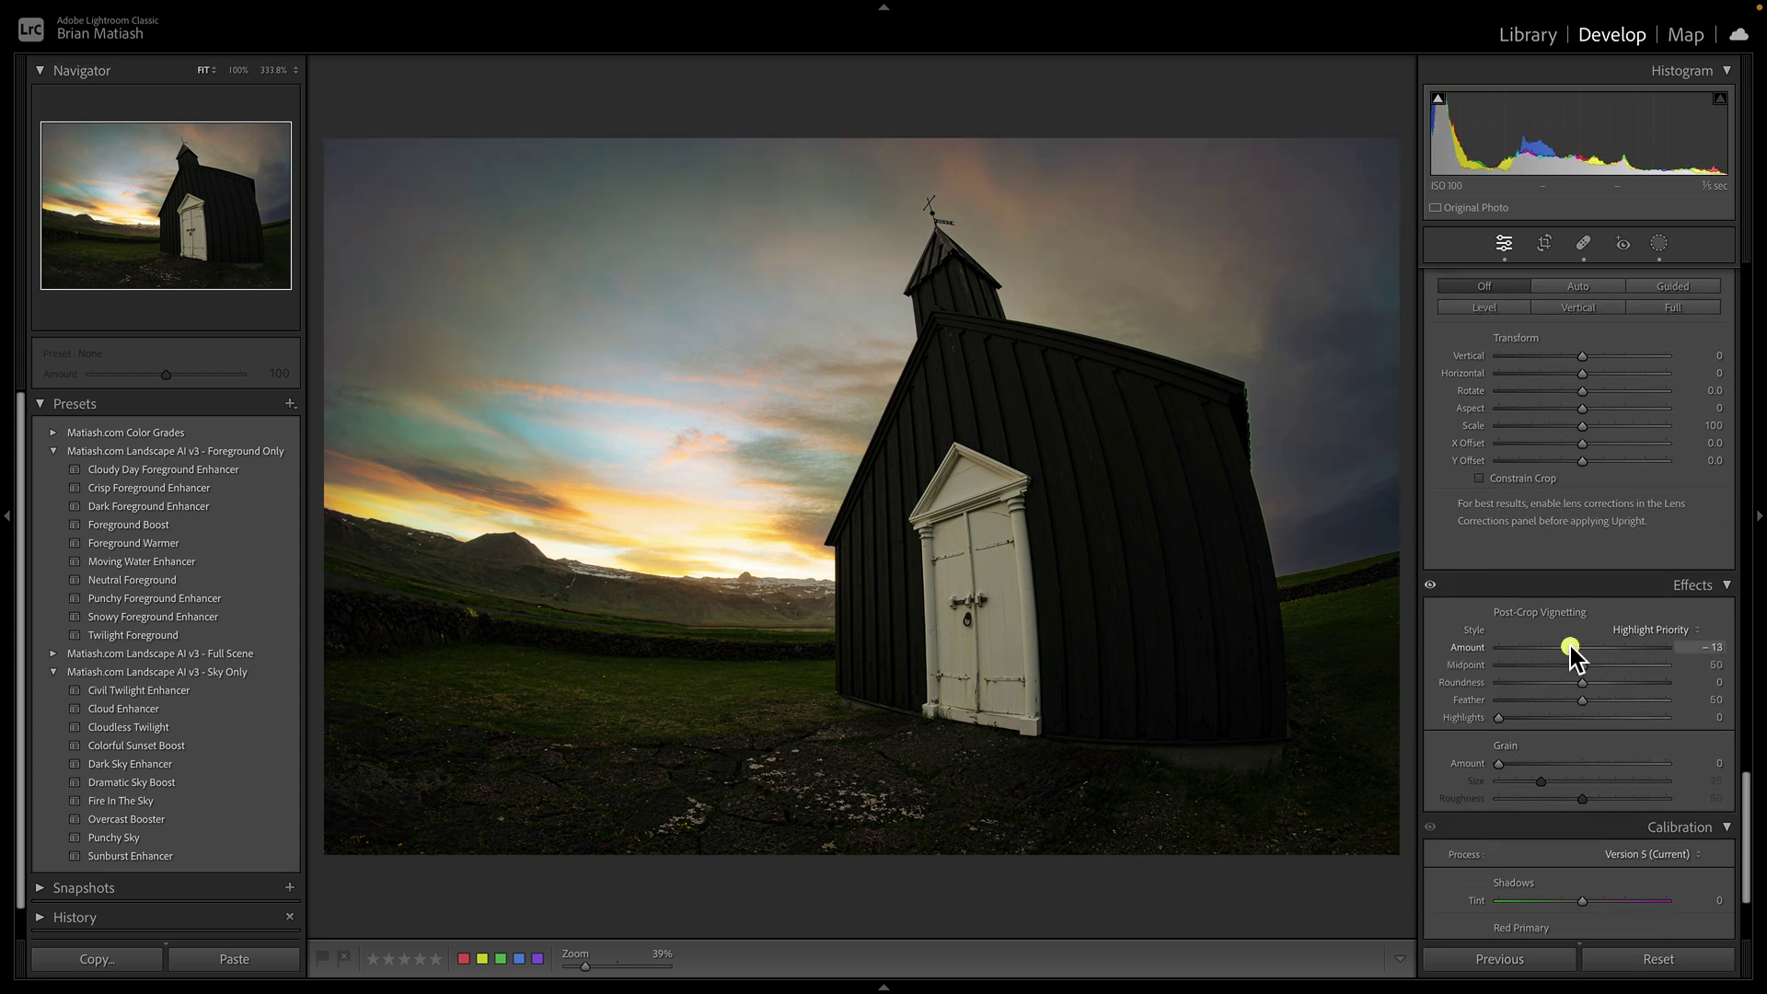
click(1516, 665)
click(1626, 706)
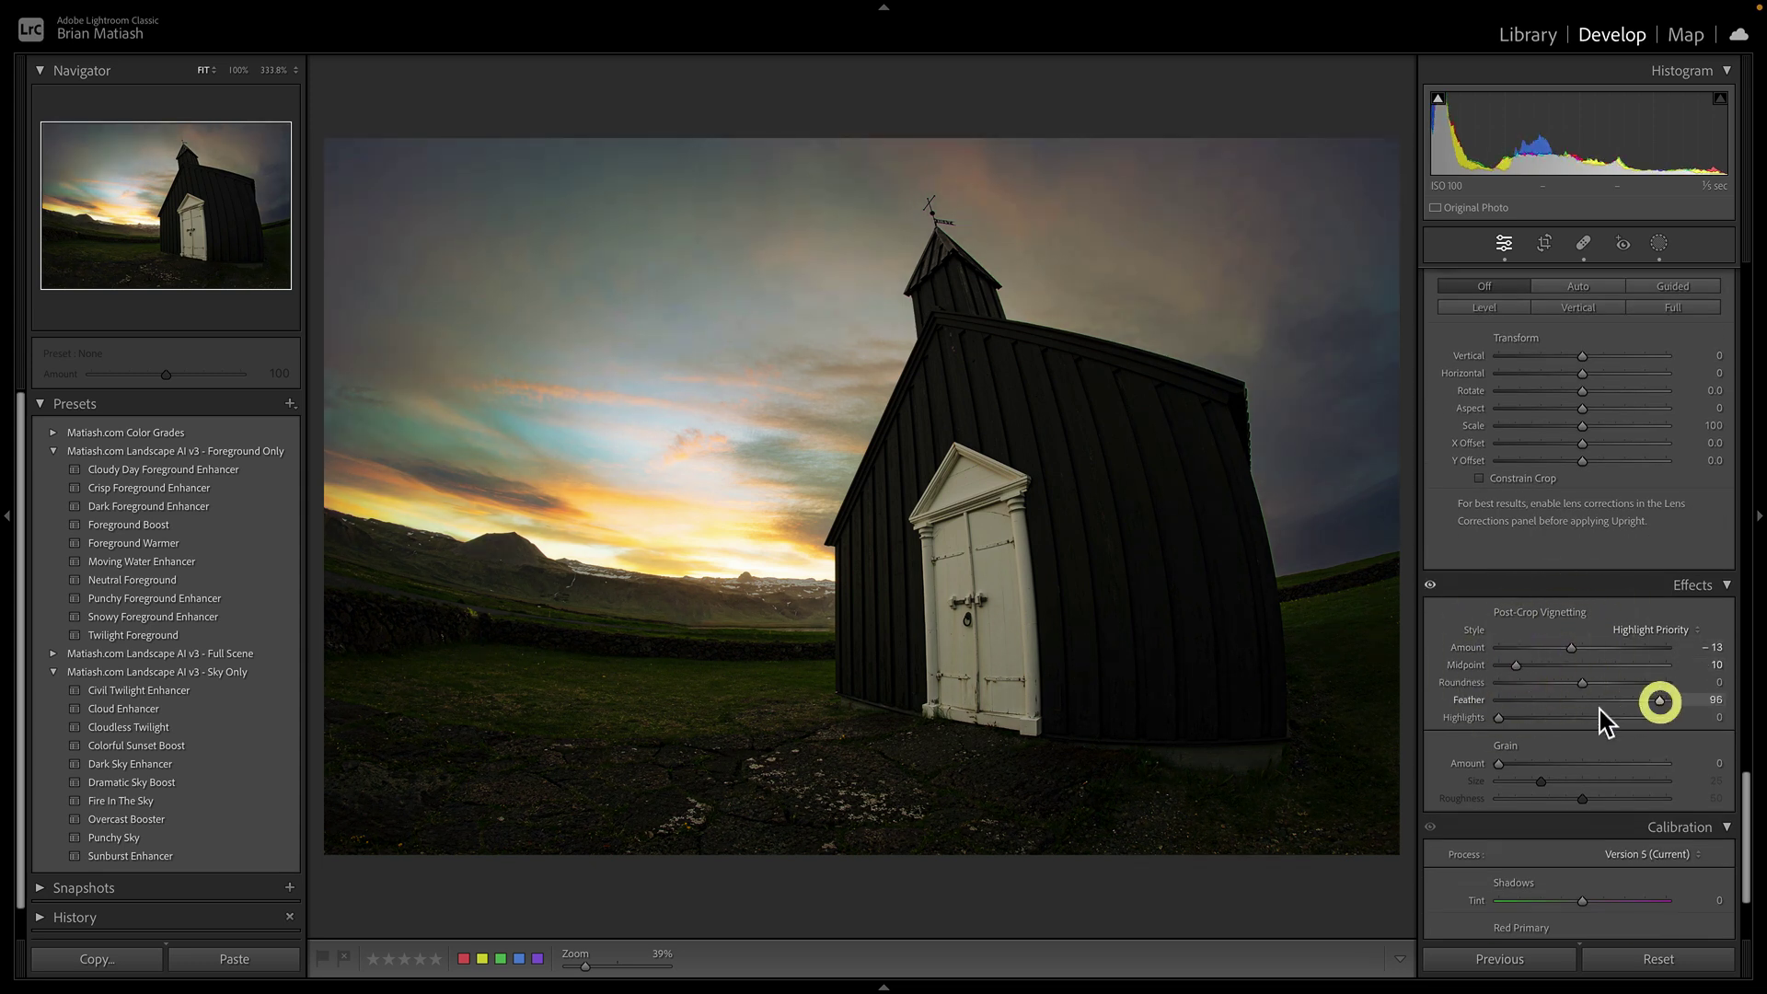
drag(1585, 717, 1669, 718)
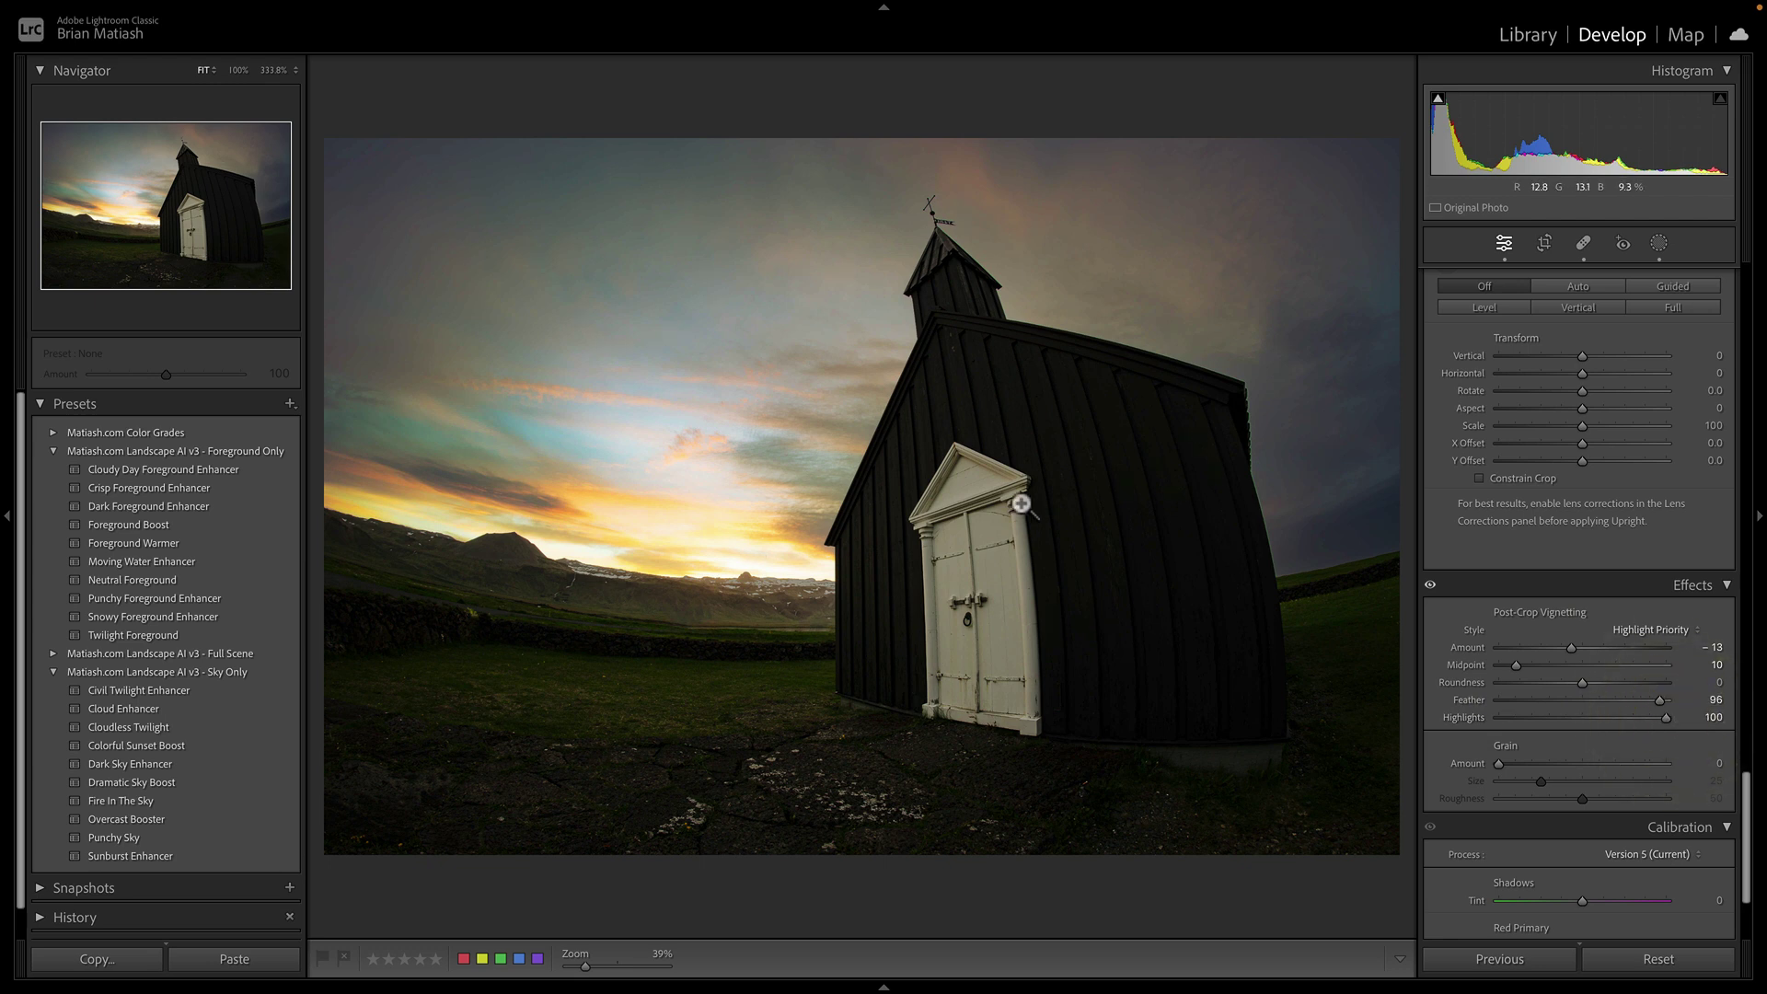
- Toggle the Before/After view to compare the edited church photo with the original
key(backslash)
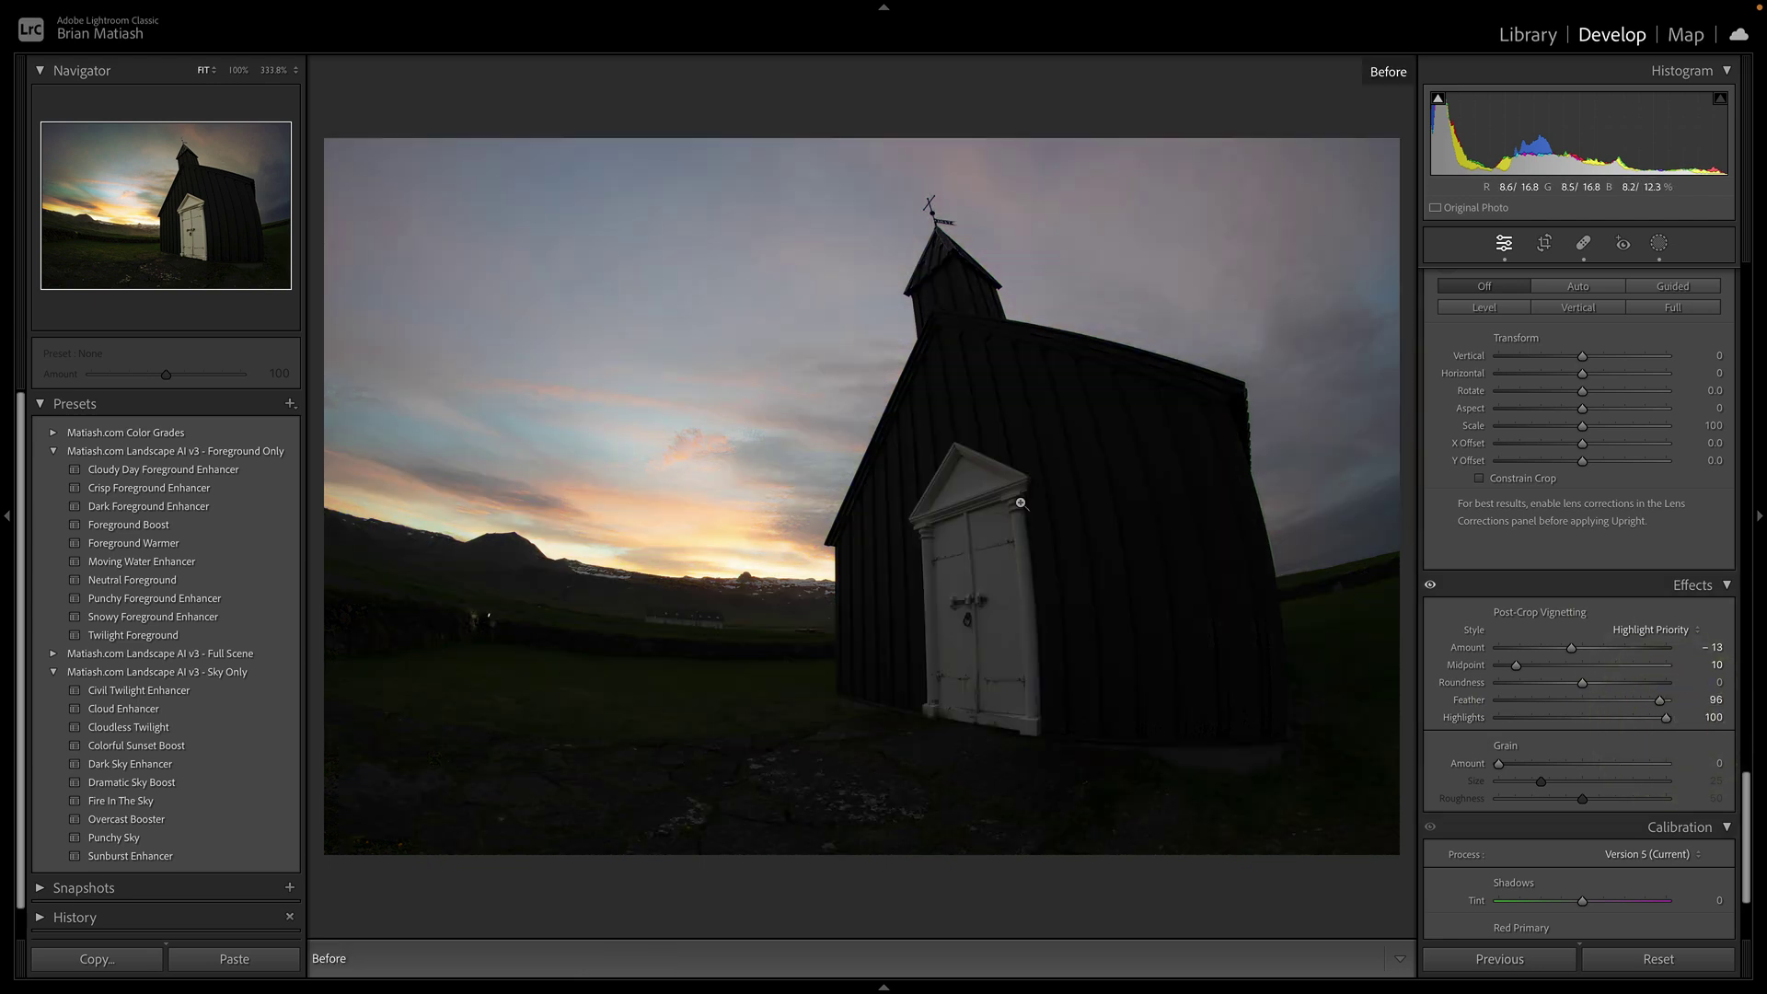
key(backslash)
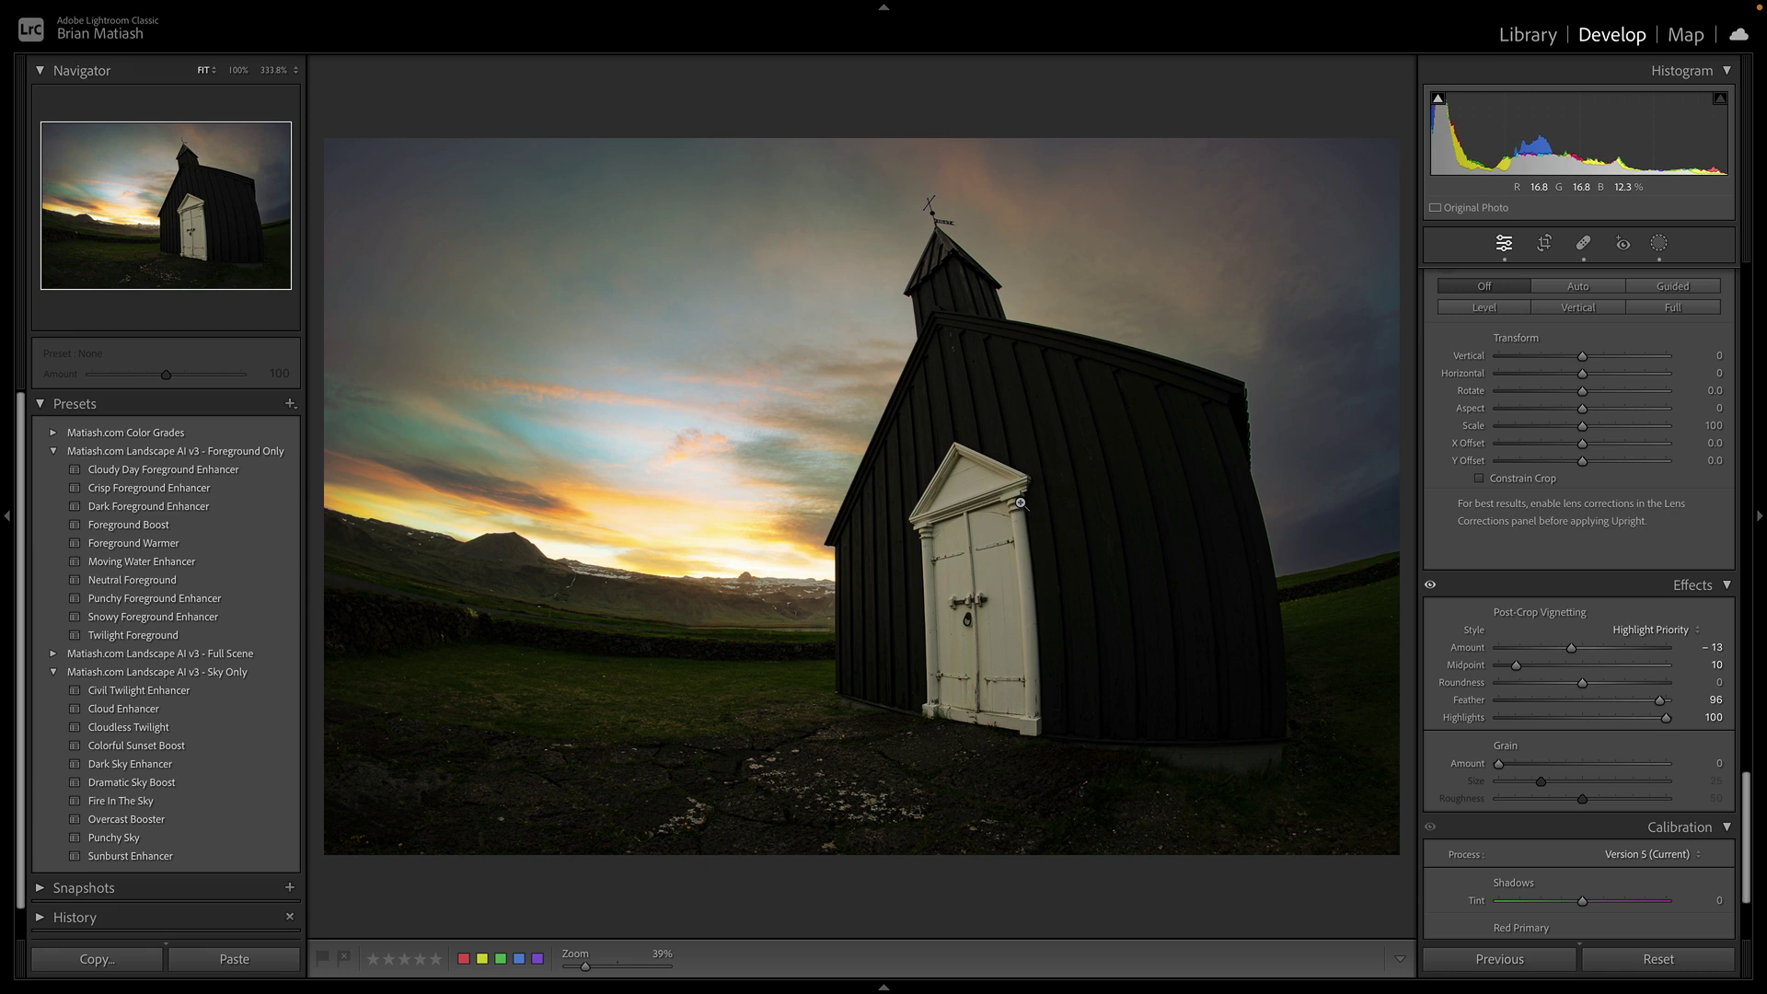
key(backslash)
key(backslash)
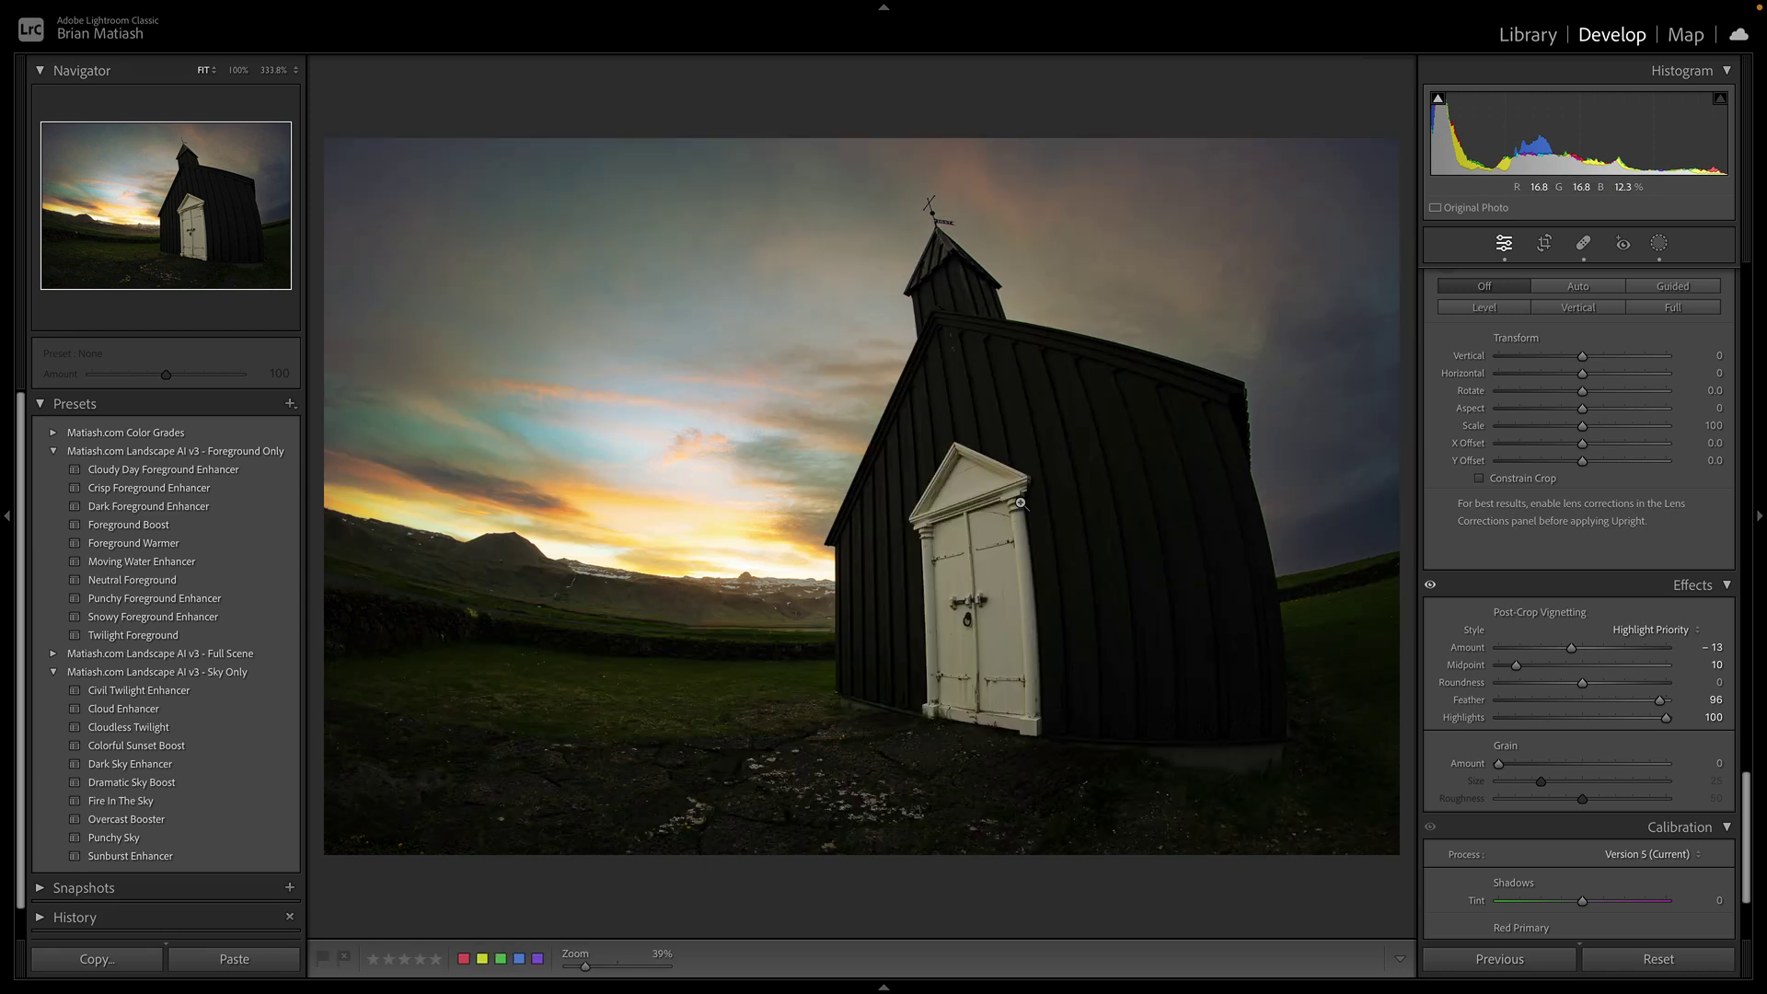